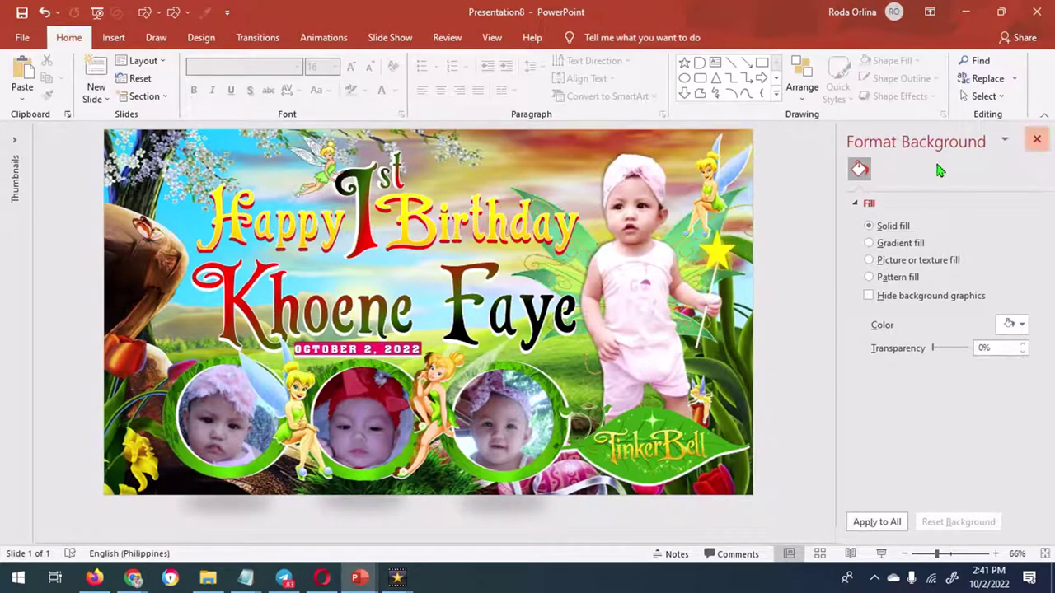
Export only the current birthday slide as PNG image Presentation8.png into the Faye folder.
left_click(1036, 140)
left_click(22, 37)
left_click(48, 369)
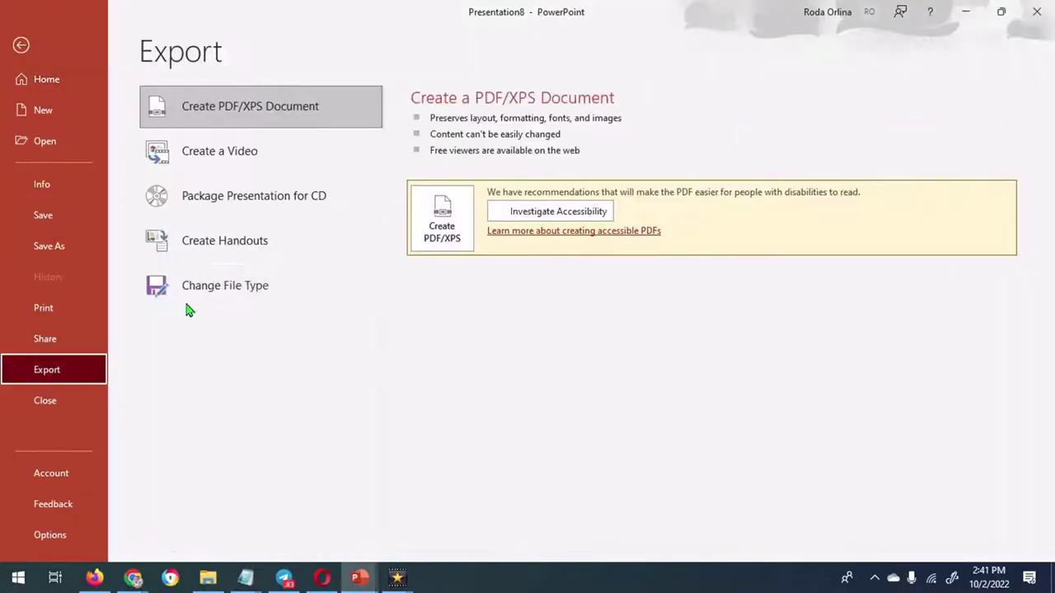
left_click(205, 297)
left_click(468, 301)
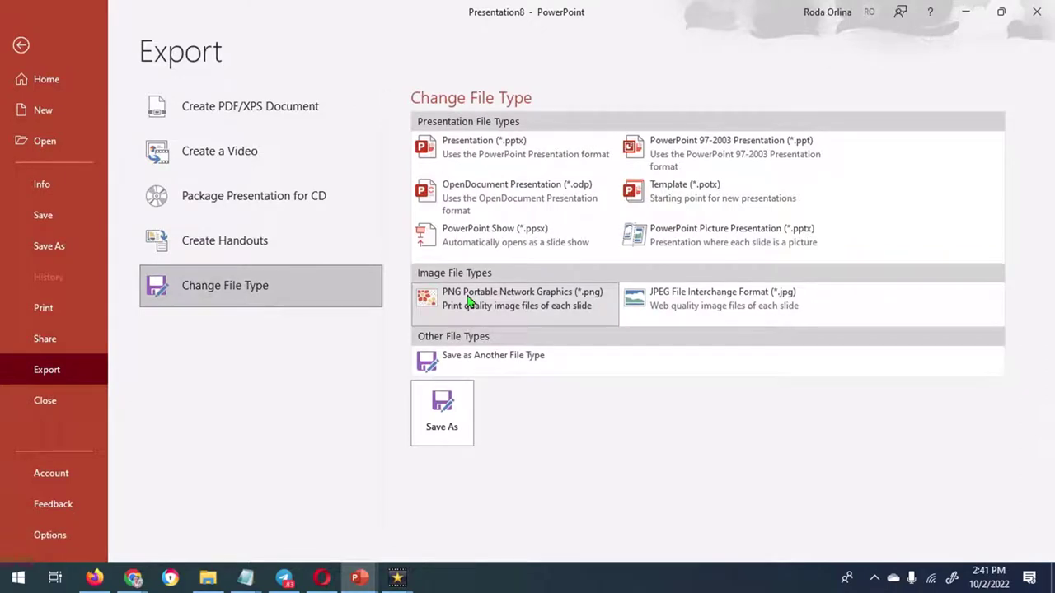
left_click(462, 418)
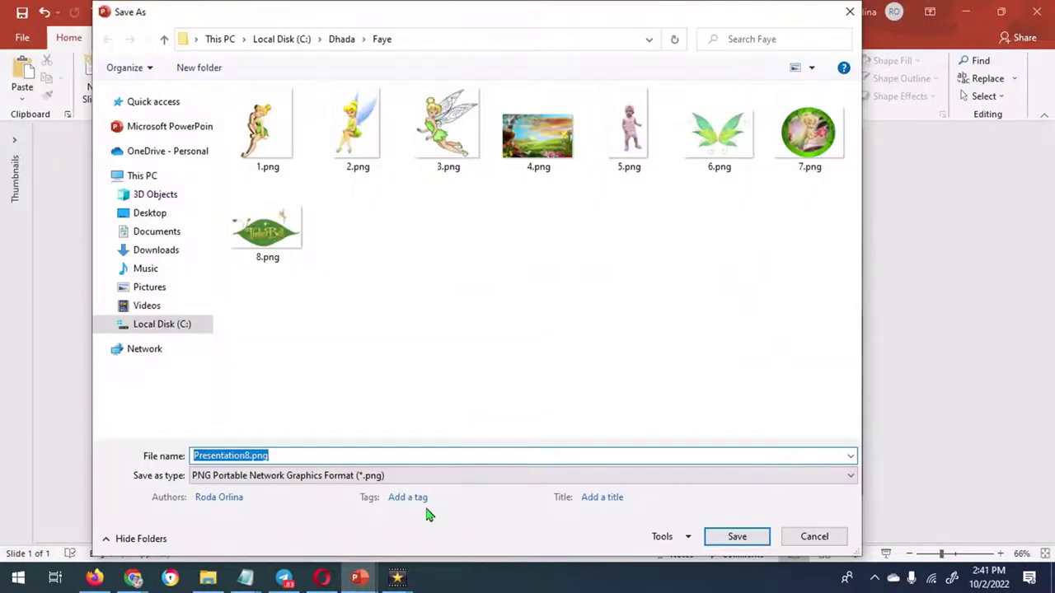
left_click(712, 537)
left_click(536, 333)
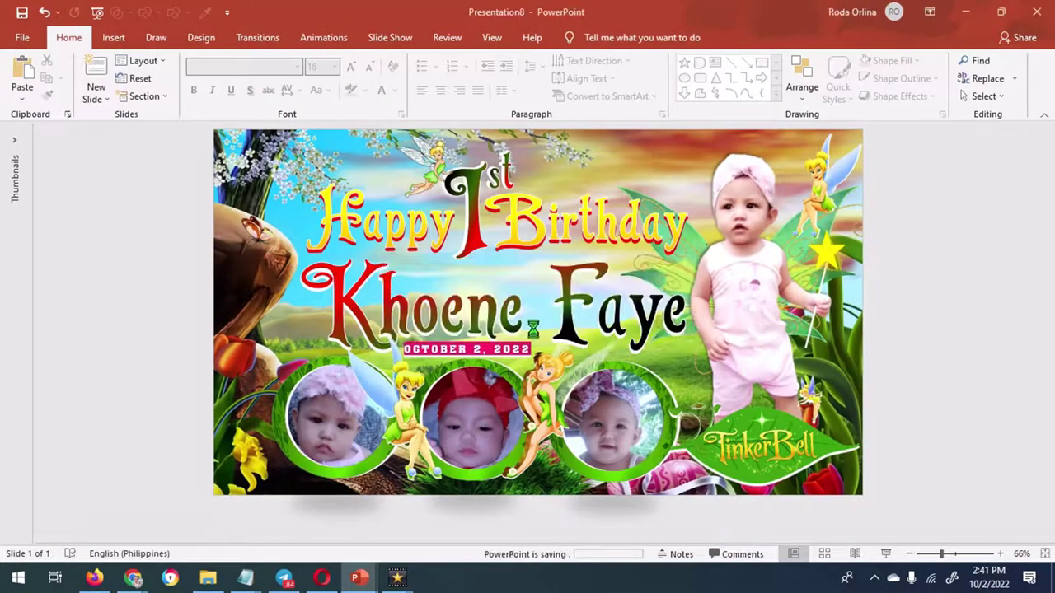
Open Presentation8.png from the Faye folder in File Explorer.
left_click(208, 577)
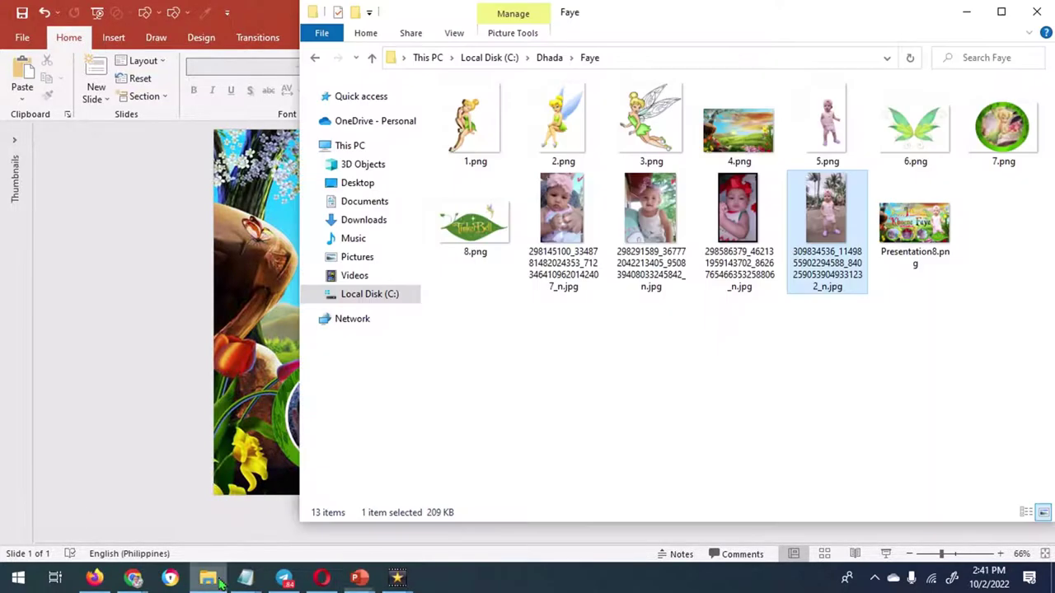
double_click(911, 235)
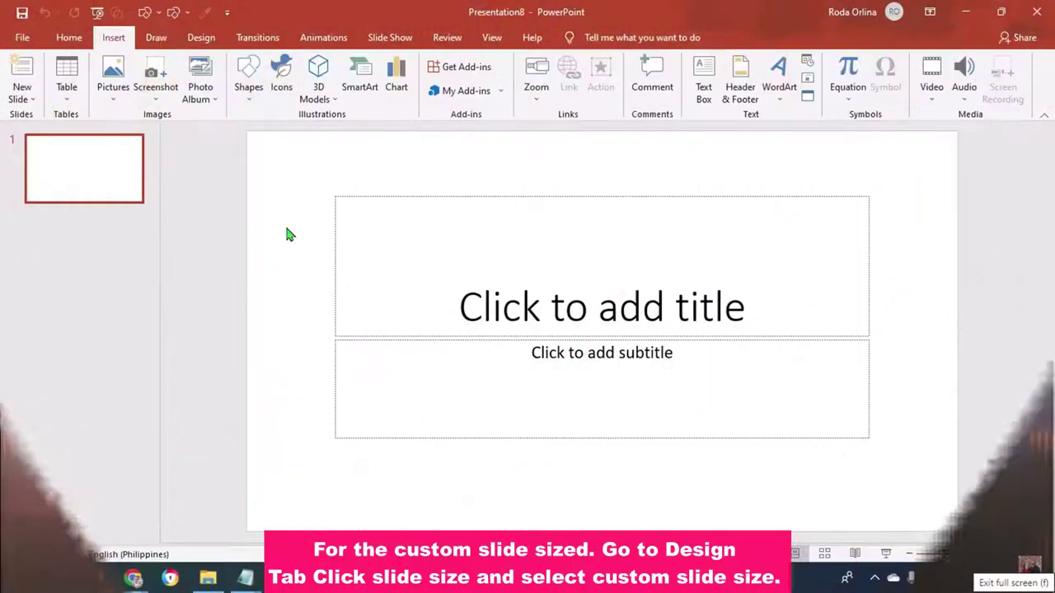
Set a custom slide size of 13.333 by 7.5 inches.
left_click(201, 38)
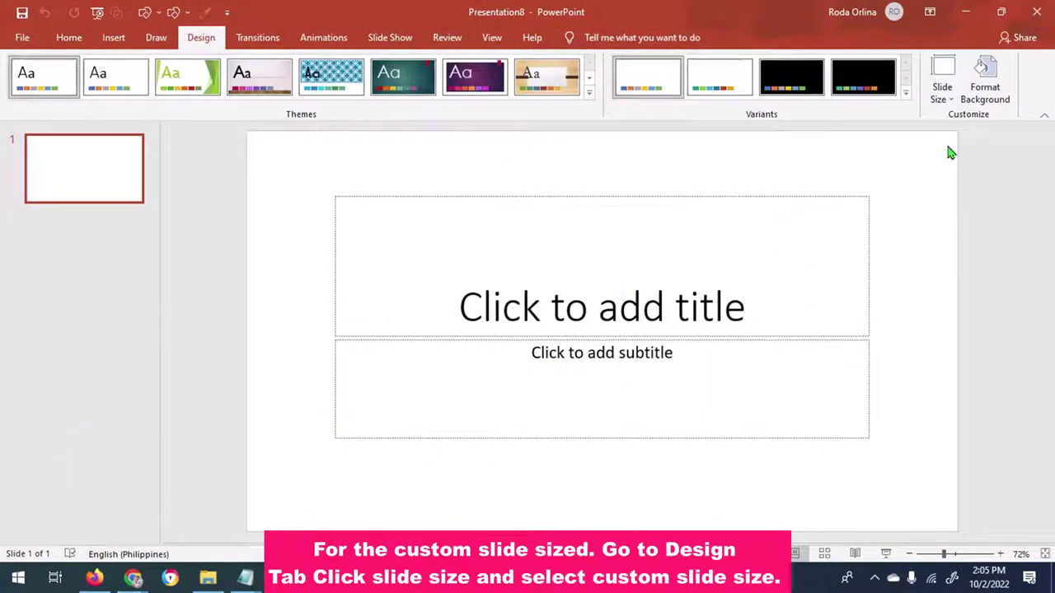
left_click(939, 97)
left_click(961, 186)
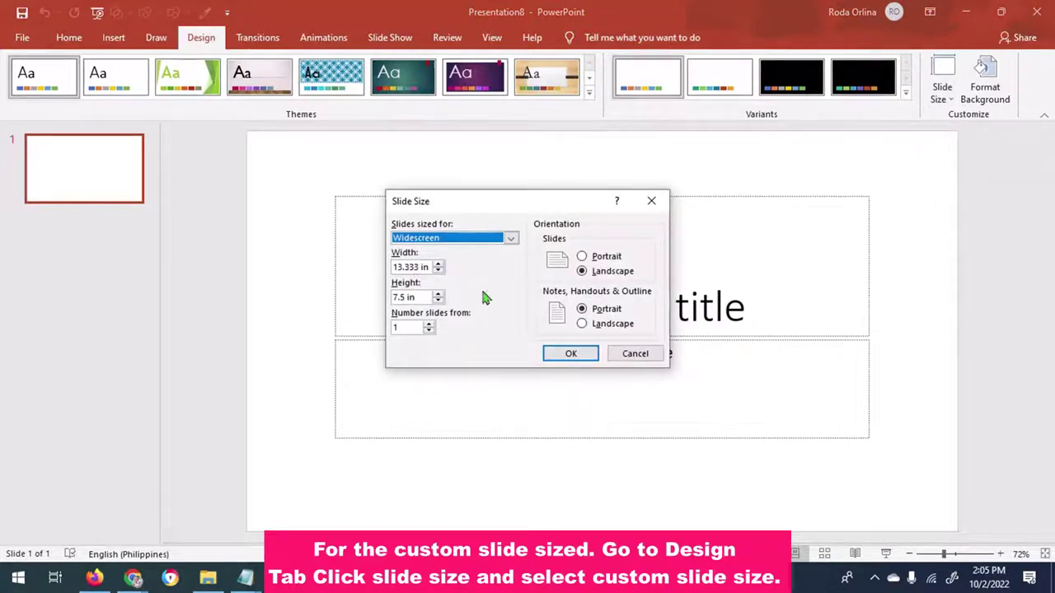
left_click(571, 355)
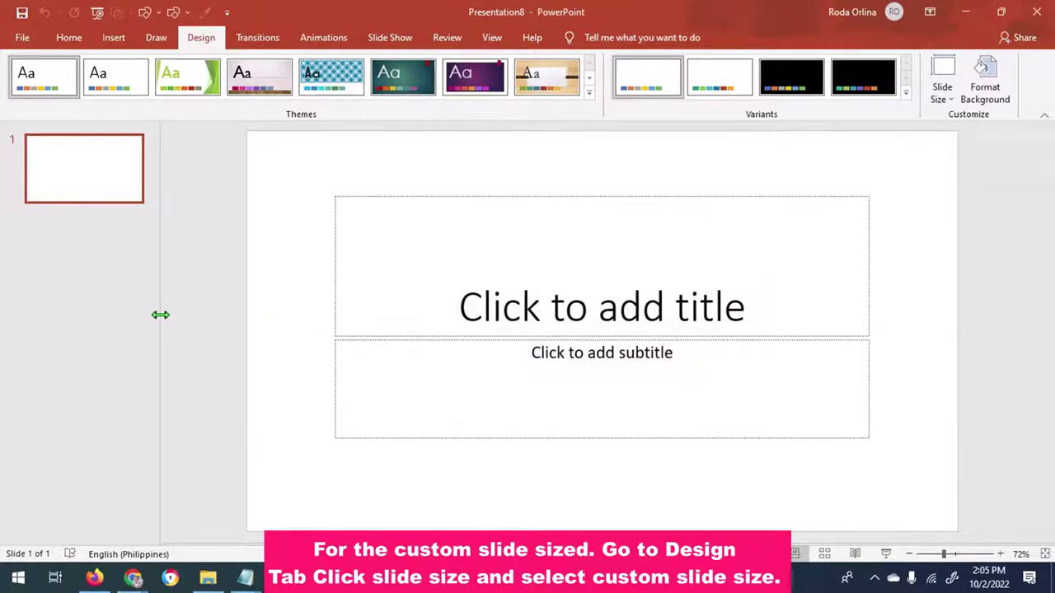
Collapse the thumbnails pane and switch the slide to the Blank layout.
left_click_drag(162, 314, 5, 332)
right_click(212, 283)
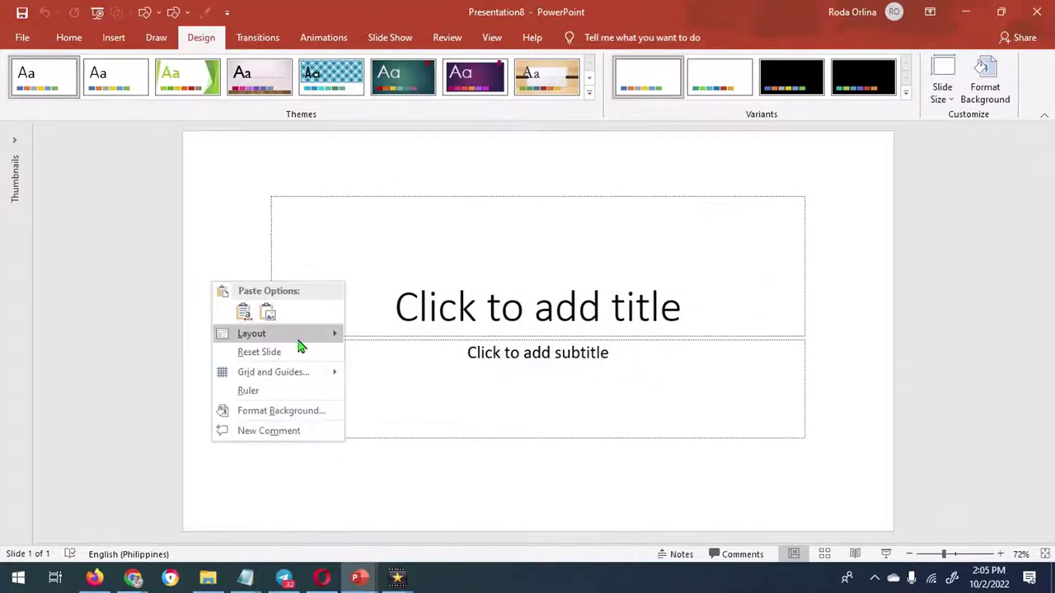
mouse_move(303, 334)
left_click(407, 507)
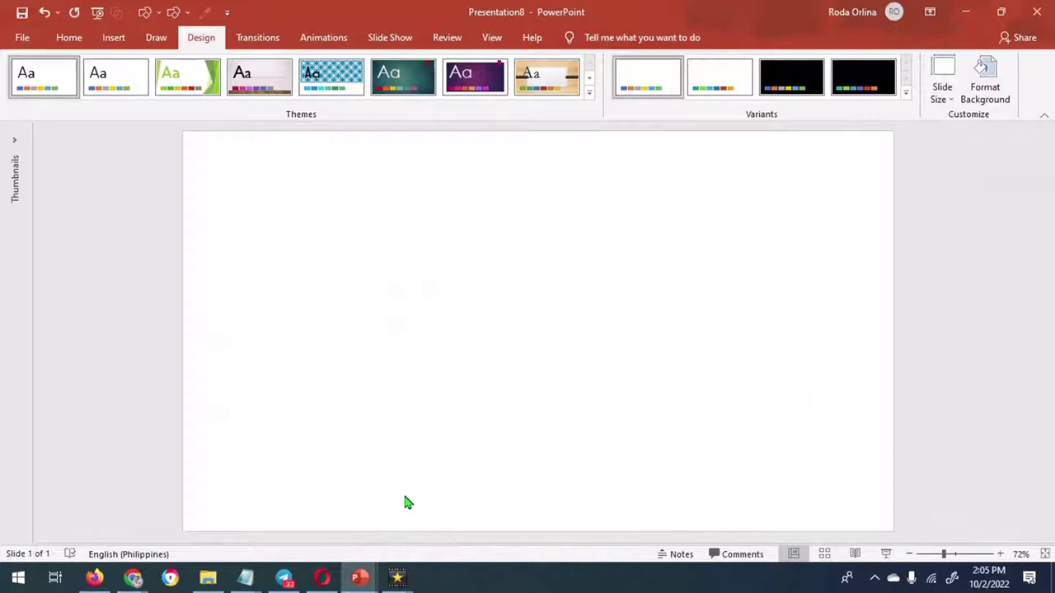
left_click(113, 38)
Insert the spring landscape picture and crop it to fill the slide.
left_click(113, 83)
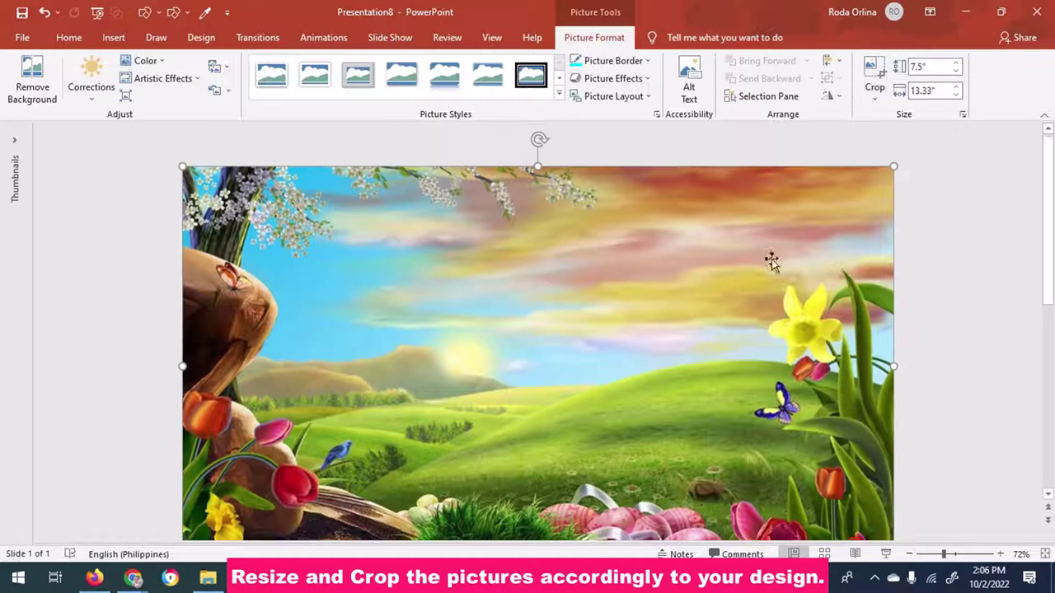
left_click(146, 64)
left_click(90, 87)
left_click(91, 87)
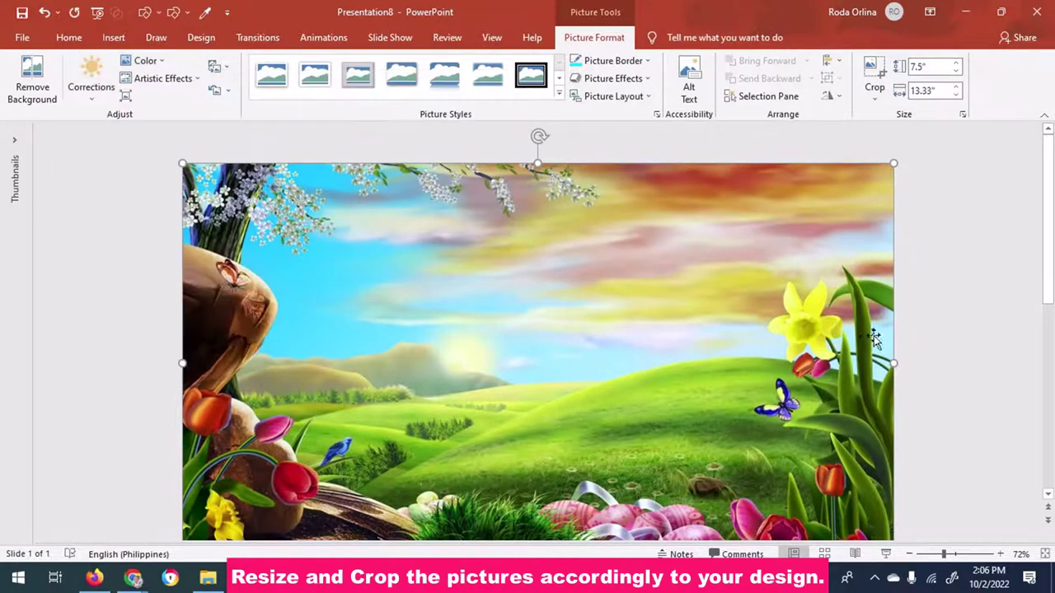
Insert the baby cut-out picture from this computer.
left_click(114, 37)
left_click(113, 87)
left_click(140, 134)
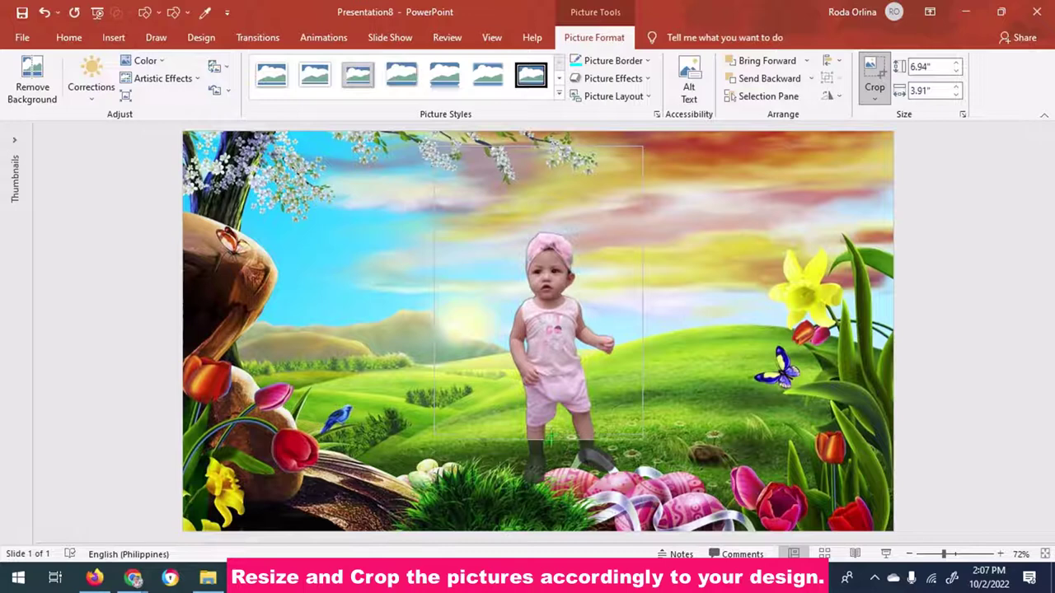
Move the baby left, insert the fairy wings picture, and shrink it at the slide's right.
left_click_drag(540, 217, 385, 216)
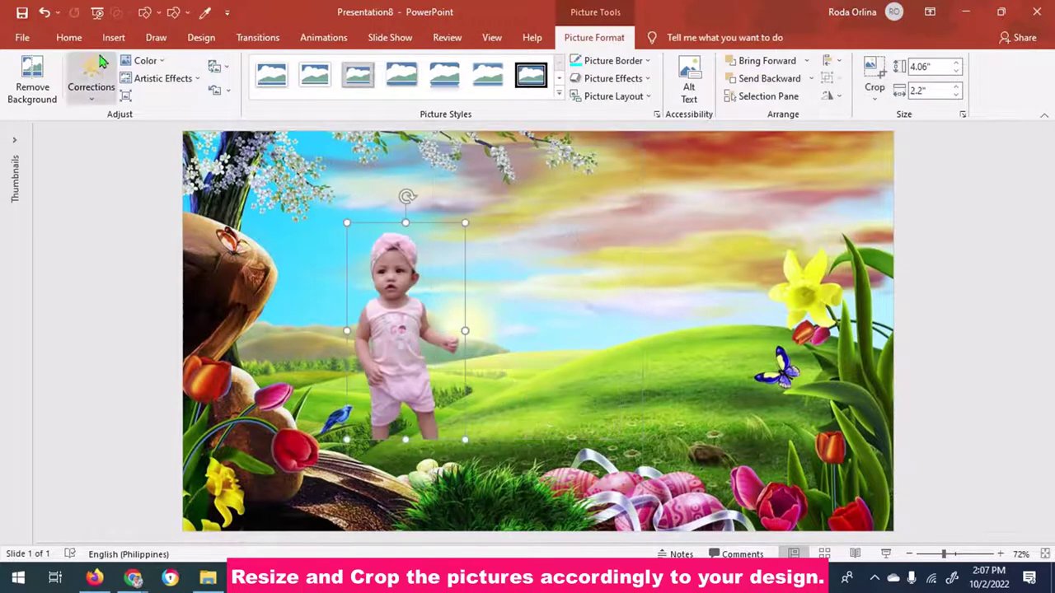
left_click(113, 37)
left_click(113, 87)
left_click(136, 136)
left_click(141, 60)
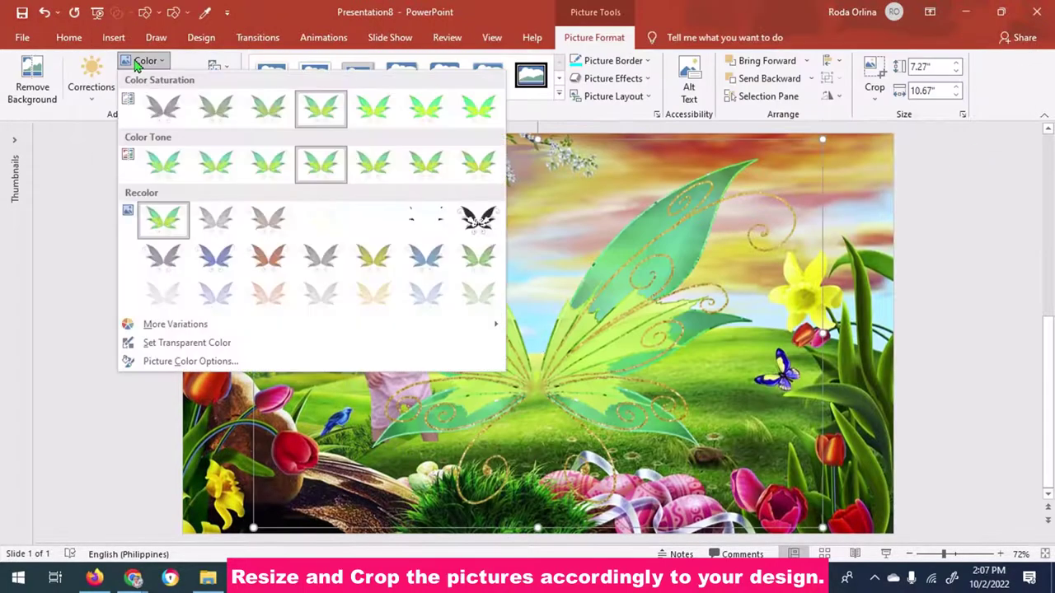
left_click(168, 183)
left_click_drag(254, 140, 425, 257)
mouse_move(478, 283)
left_mouse_down()
mouse_move(753, 319)
mouse_move(762, 351)
left_mouse_up()
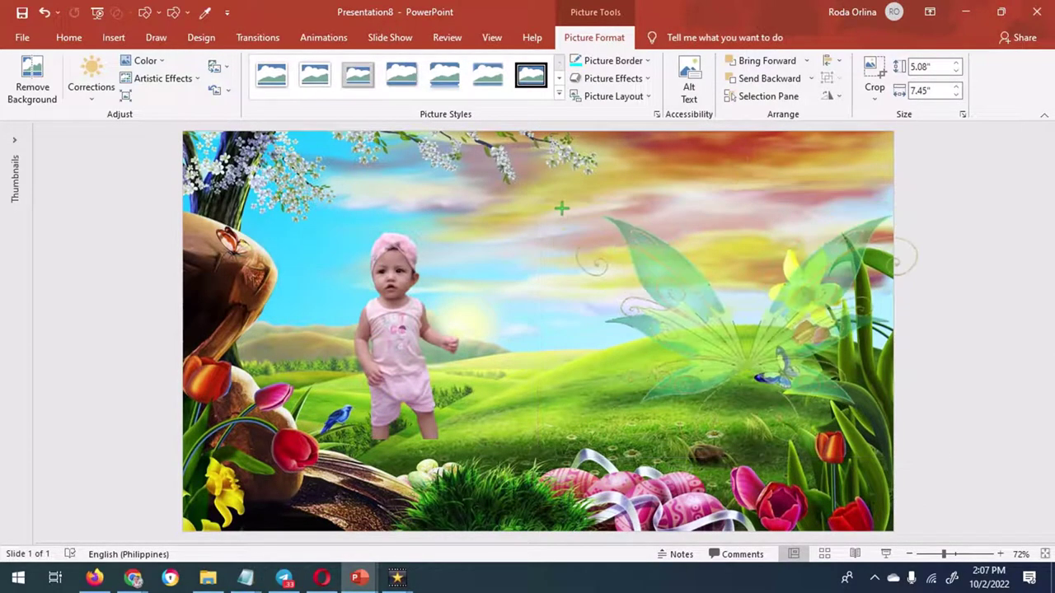
left_click_drag(561, 209, 745, 329)
Move the baby onto the wings, bring it forward, and set its width to 6 inches.
mouse_move(404, 330)
left_mouse_down()
mouse_move(721, 346)
mouse_move(657, 229)
mouse_move(758, 330)
mouse_move(748, 328)
left_mouse_up()
left_click(767, 61)
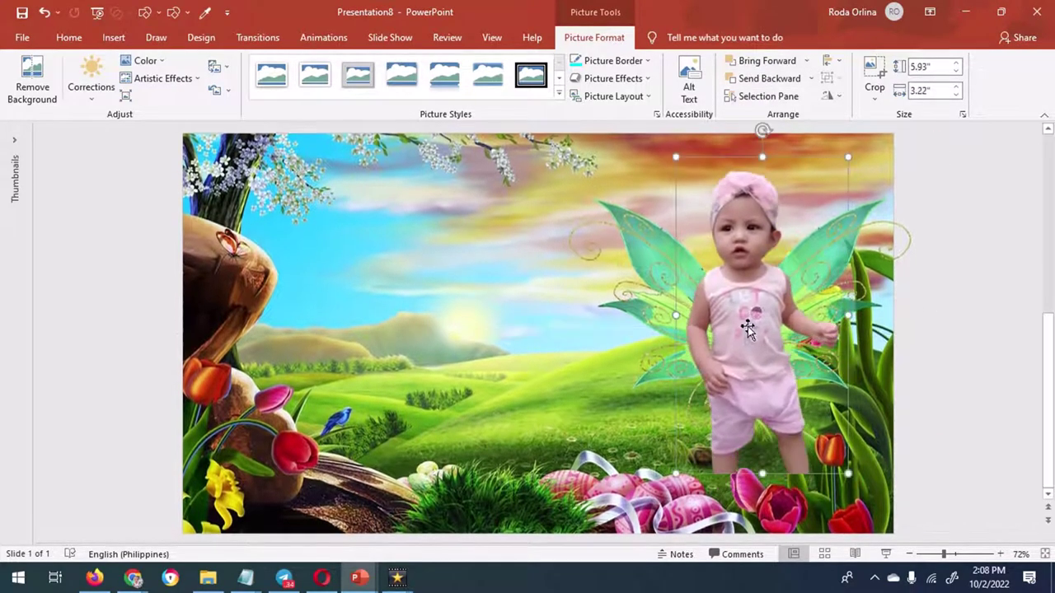
type("6")
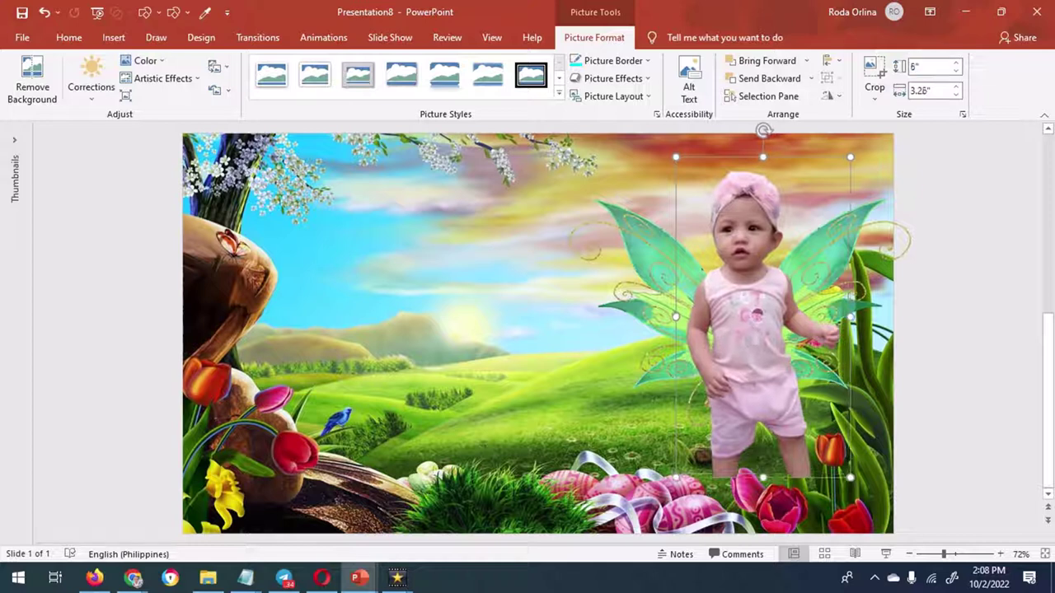
key("Return")
Insert the green circular Tinker Bell frame 7.png picture from this computer.
left_click(113, 38)
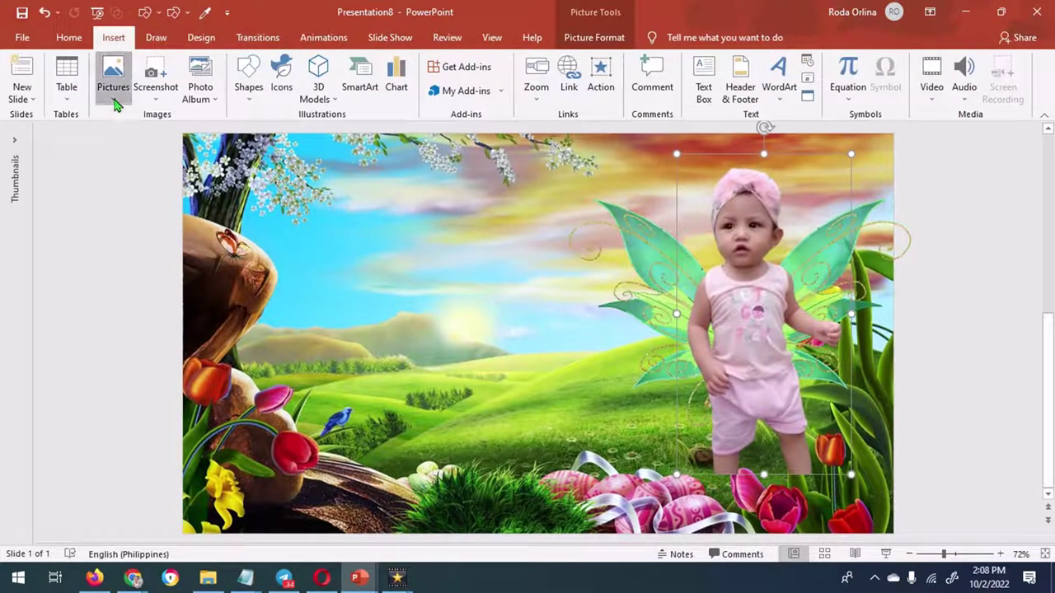
left_click(115, 97)
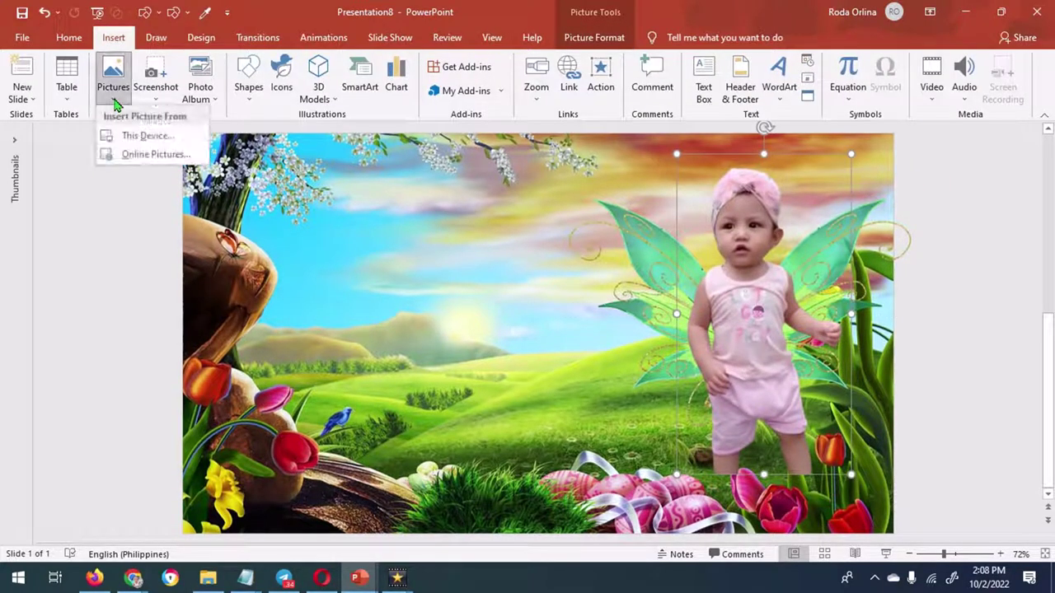
left_click(137, 145)
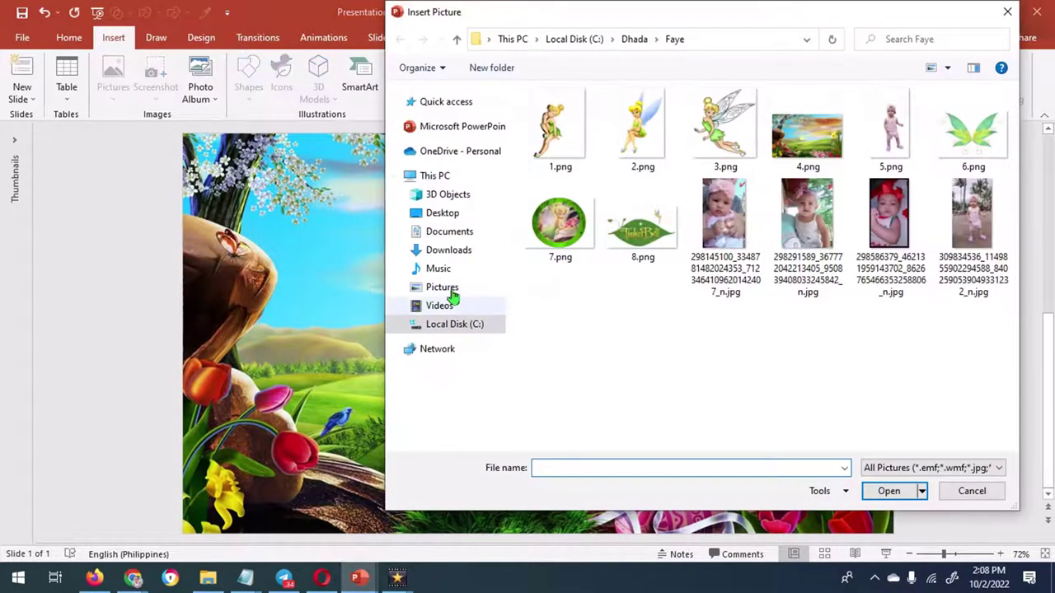
double_click(560, 224)
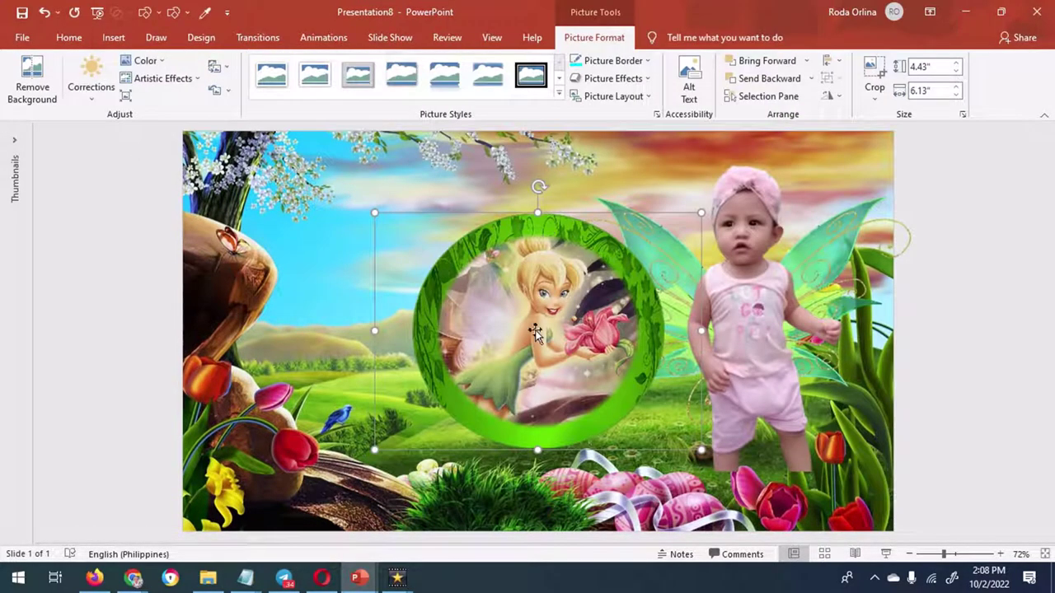
Draw a blue oval over the frame, resizing it to about 3.64 by 3.88 inches.
left_click(113, 38)
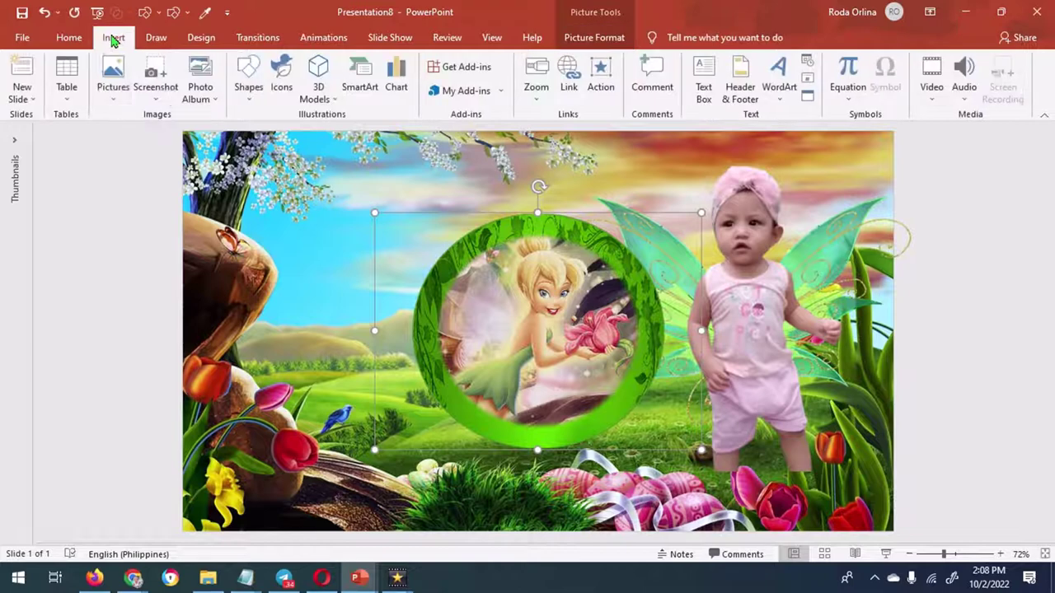
left_click(249, 91)
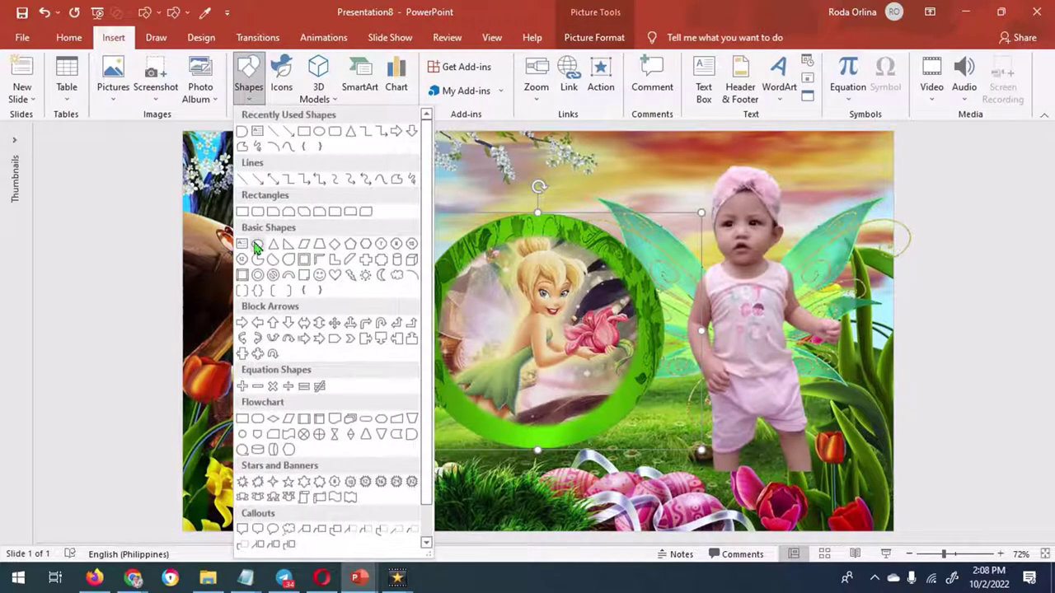
left_click(257, 245)
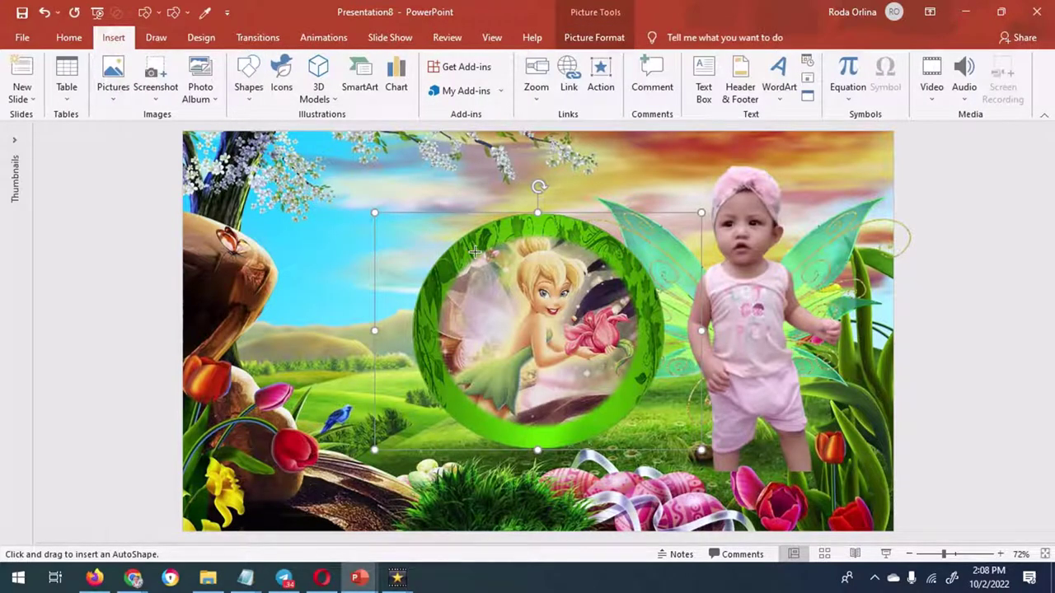
left_click_drag(473, 249, 642, 433)
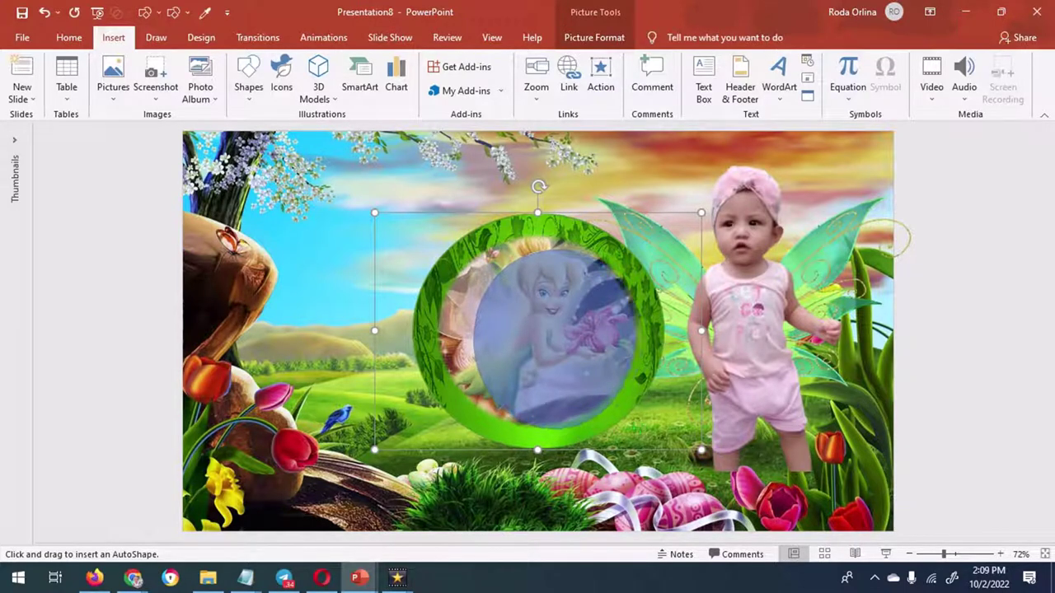
left_click_drag(473, 247, 641, 434)
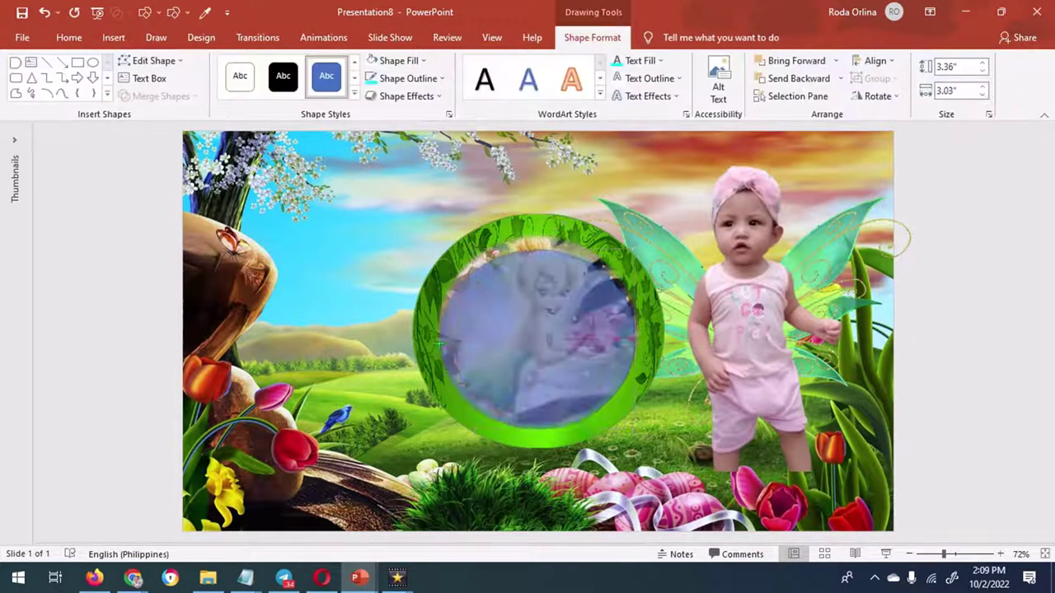
left_click_drag(439, 343, 440, 343)
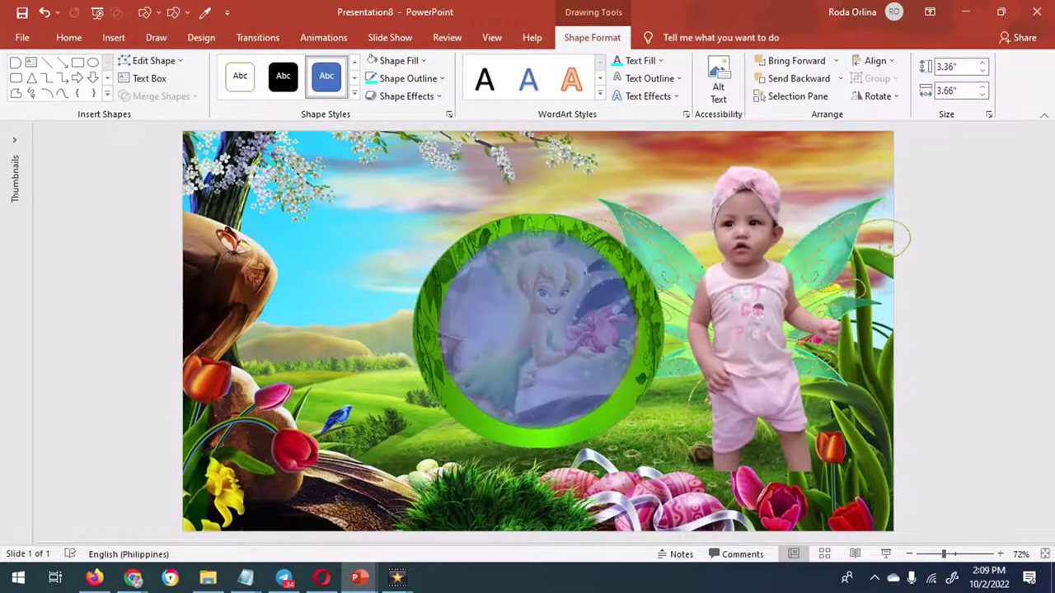
left_click_drag(536, 249, 537, 234)
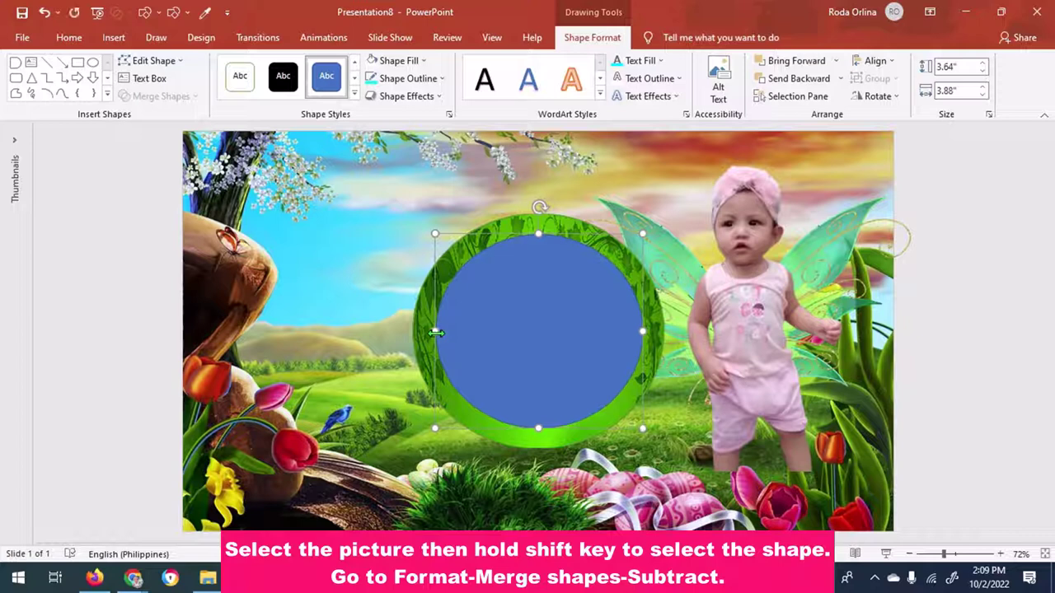
Select the green frame and blue oval, then merge with Subtract to hollow the ring.
left_click(427, 78)
left_click(424, 210)
left_click(420, 305)
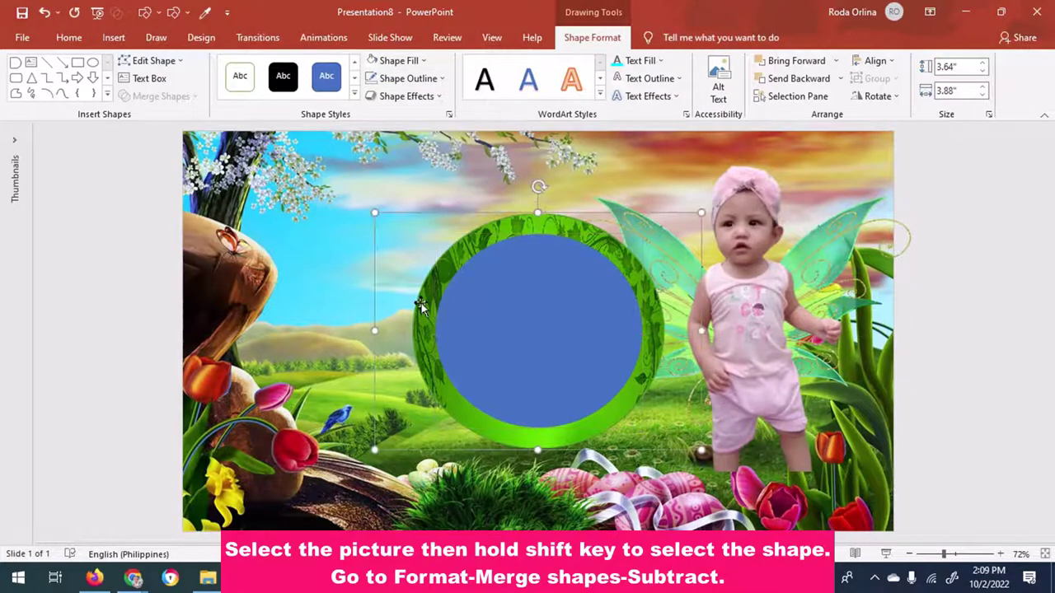
left_click(544, 335, "shift")
left_click(592, 37)
left_click(148, 94)
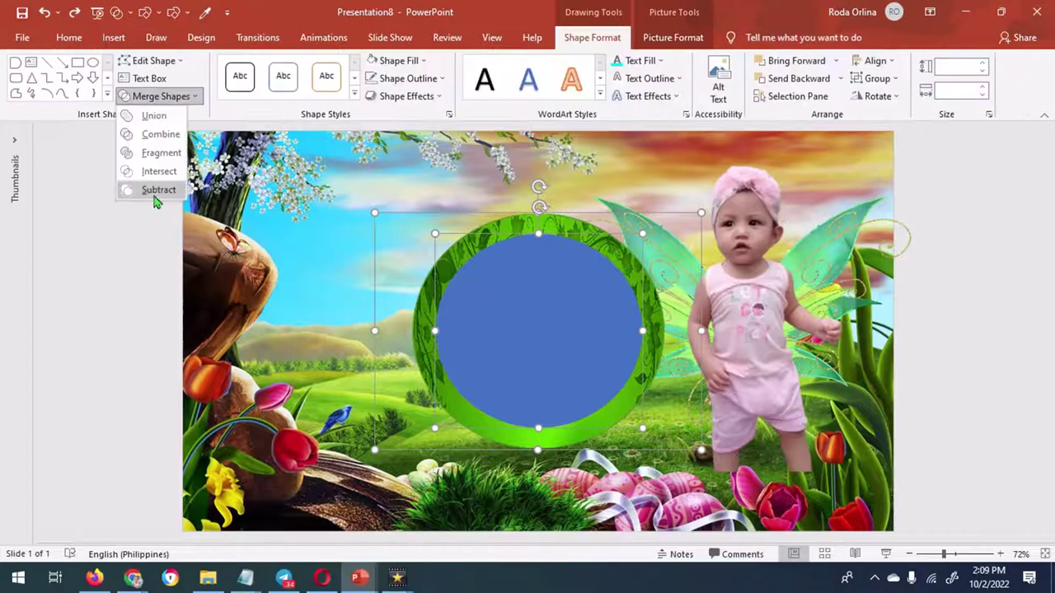
left_click(148, 191)
Check the ring's colour options and bring up its Format Picture shadow settings.
left_click(594, 37)
left_click(145, 60)
left_click(479, 111)
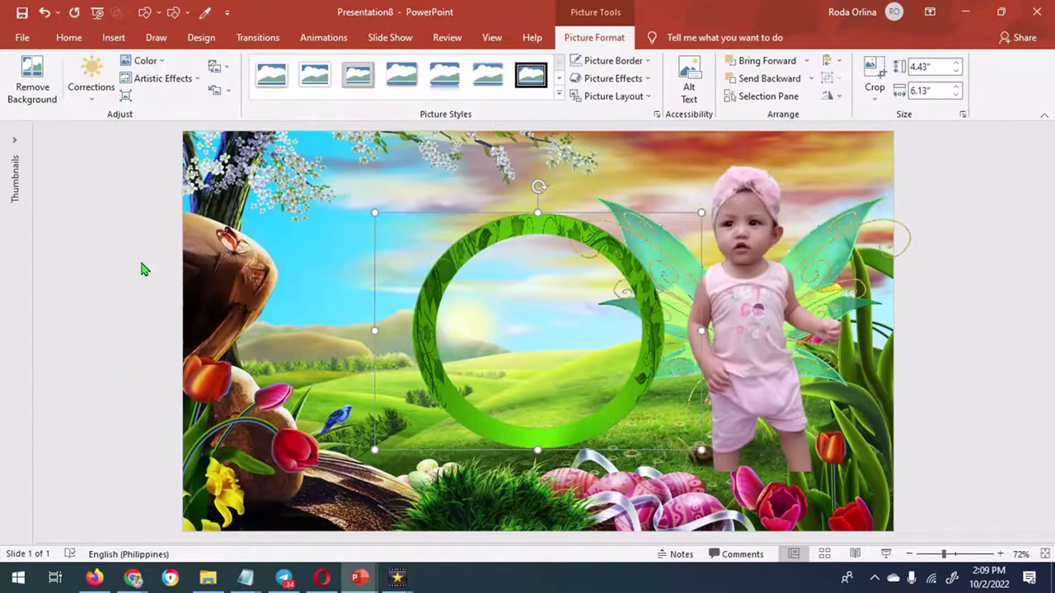
left_click(657, 114)
left_click(954, 203)
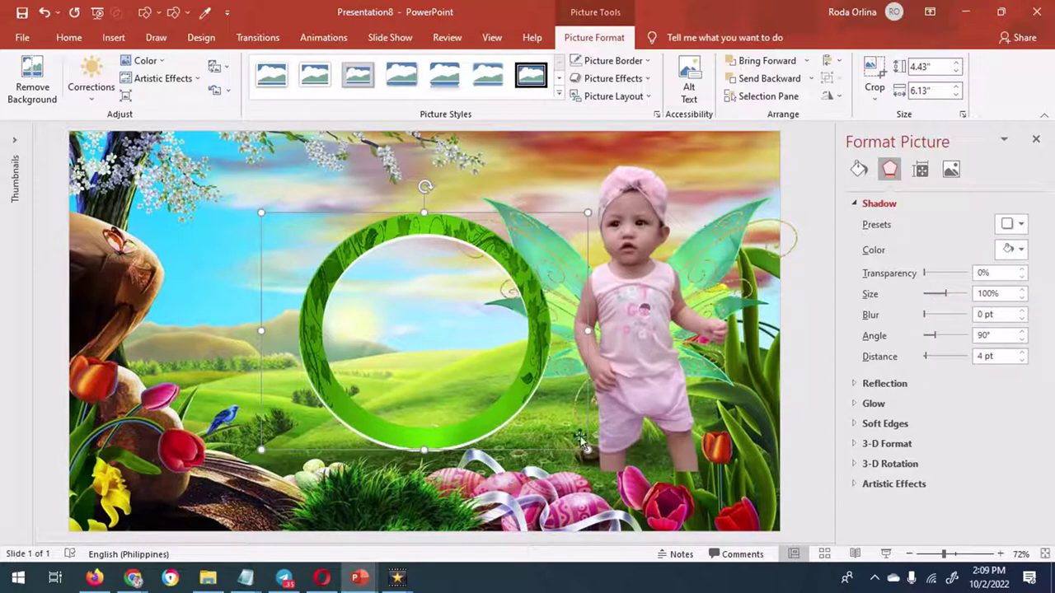
Shrink the green ring and move it to the bottom-left of the slide.
left_click_drag(581, 441, 467, 362)
left_click_drag(434, 268, 336, 409)
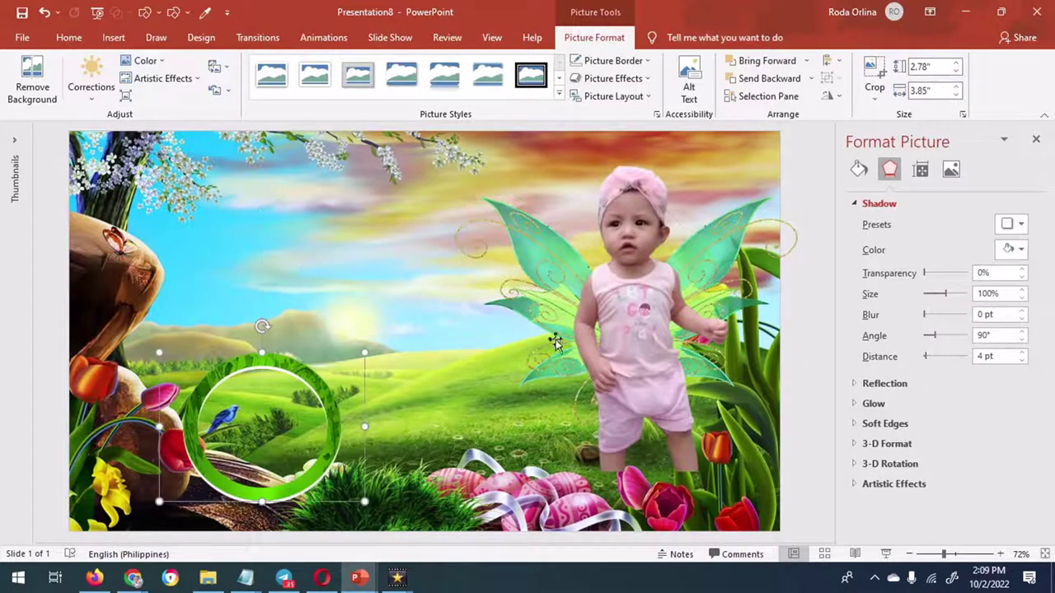
left_click_drag(365, 352, 346, 371)
mouse_move(297, 450)
left_mouse_down()
mouse_move(306, 464)
mouse_move(277, 474)
mouse_move(447, 439)
left_mouse_up()
Duplicate the ring twice and space the three copies evenly along the bottom.
key("ctrl+d")
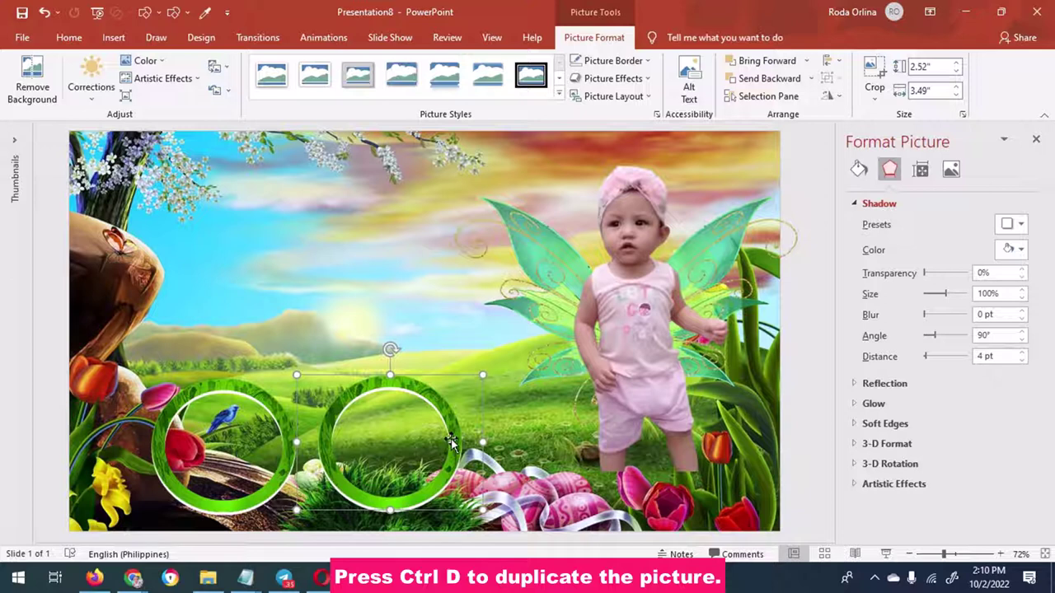
key("ctrl+d")
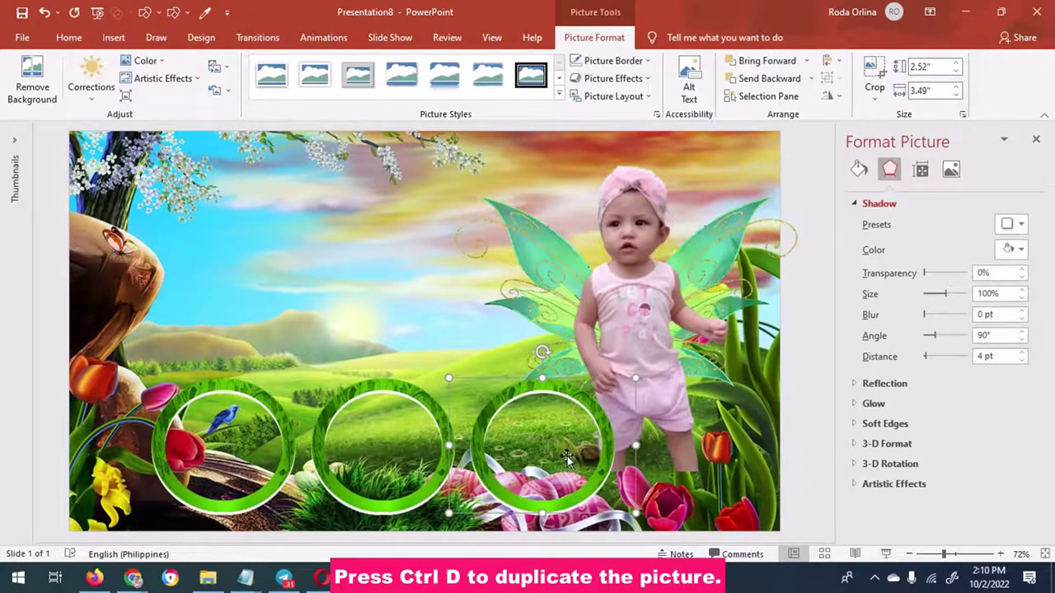
left_click_drag(427, 404, 419, 404)
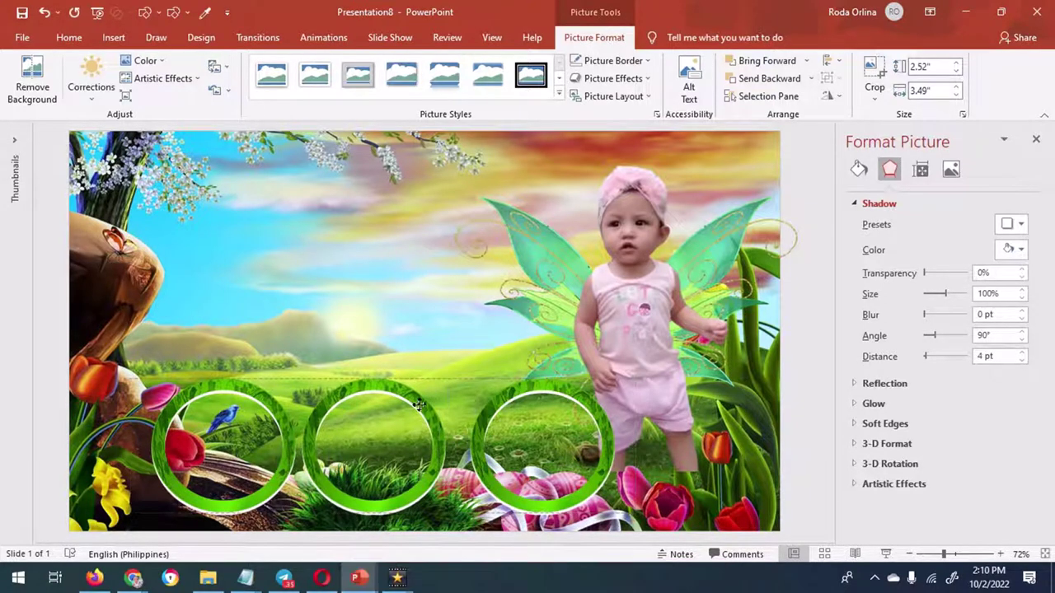
left_click_drag(623, 442, 591, 448)
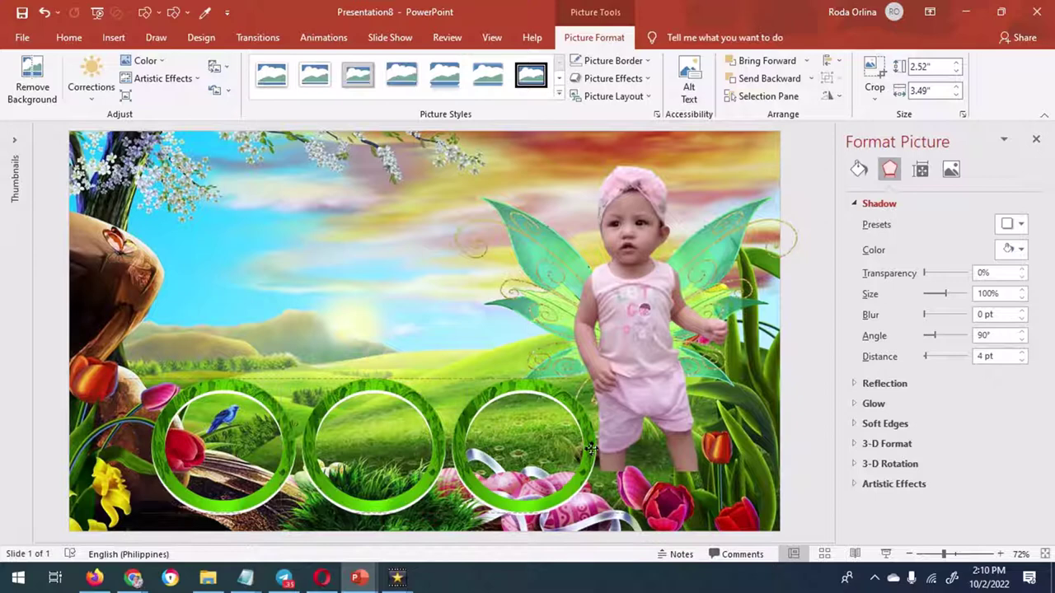
Nudge the winged baby picture up slightly.
left_click(667, 384)
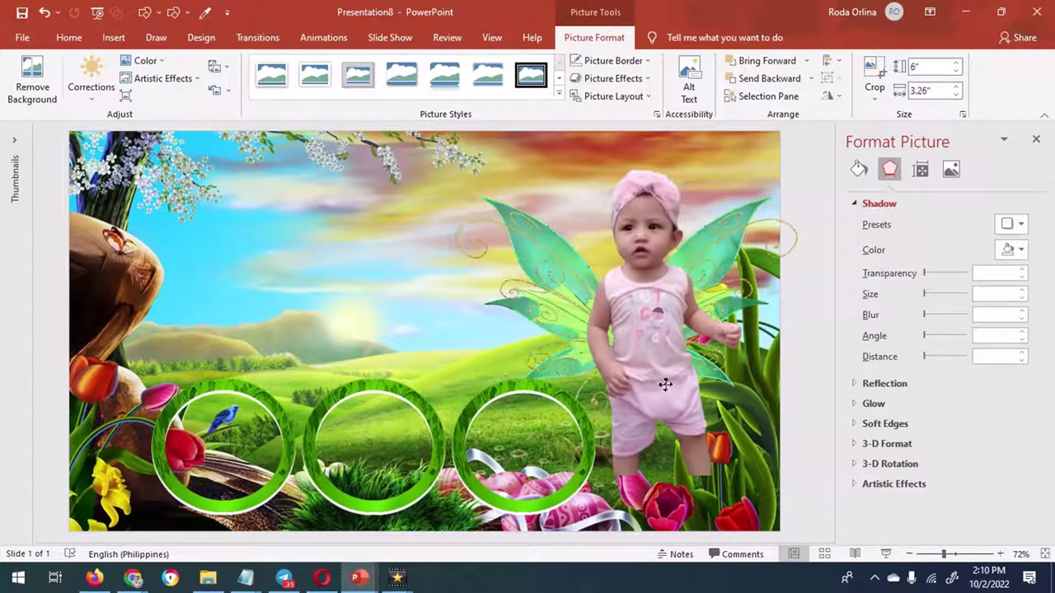
left_click(665, 384)
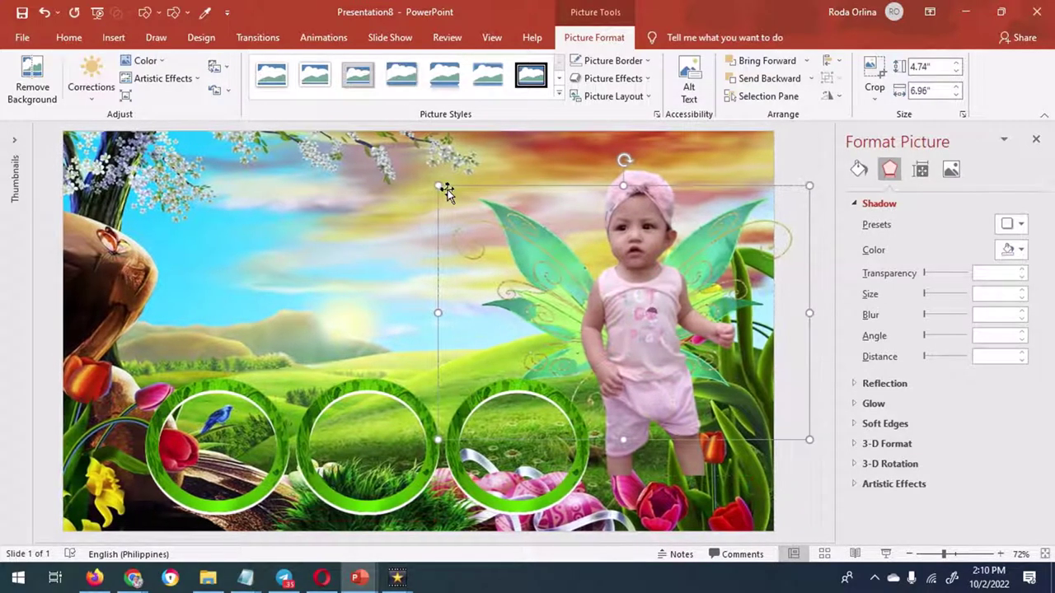
key("Up")
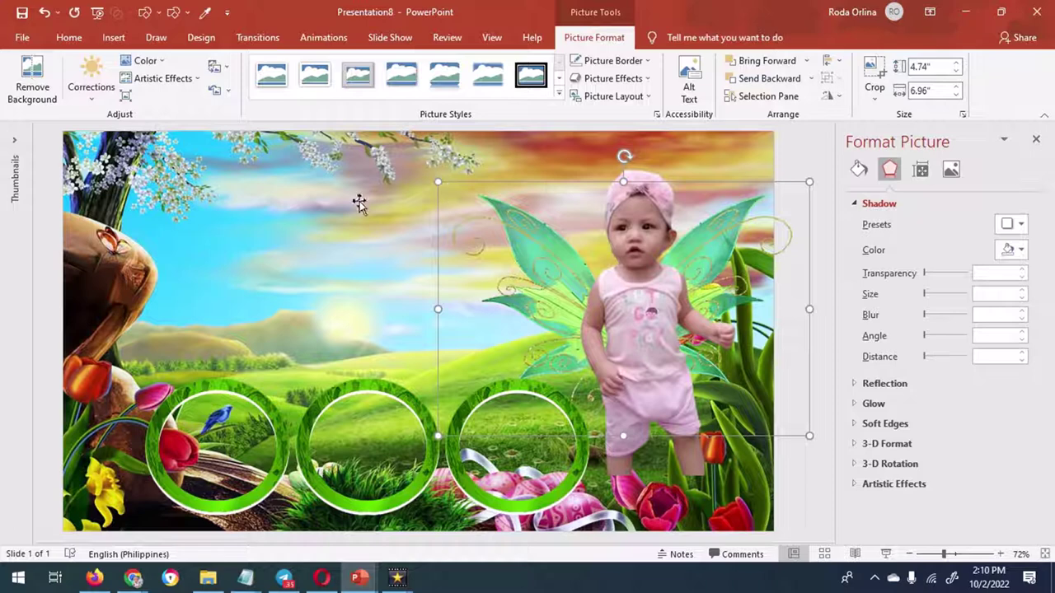
Shrink the winged baby to about 4.25 by 6.24 inches, undoing and redoing to compare.
left_click_drag(438, 436, 504, 412)
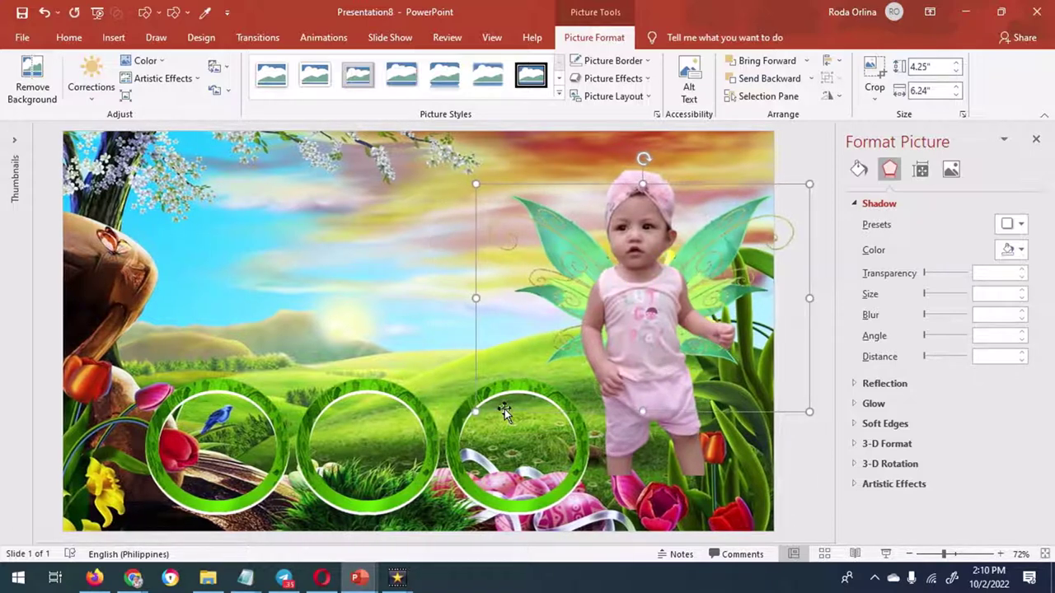
key("ctrl+z")
key("ctrl+z")
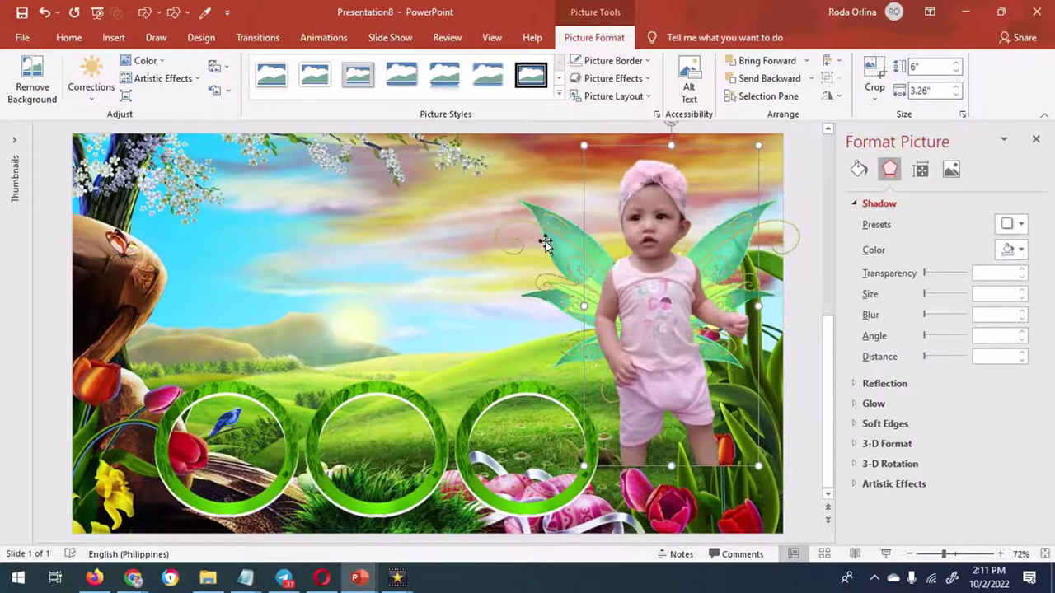
key("ctrl+y")
key("ctrl+y")
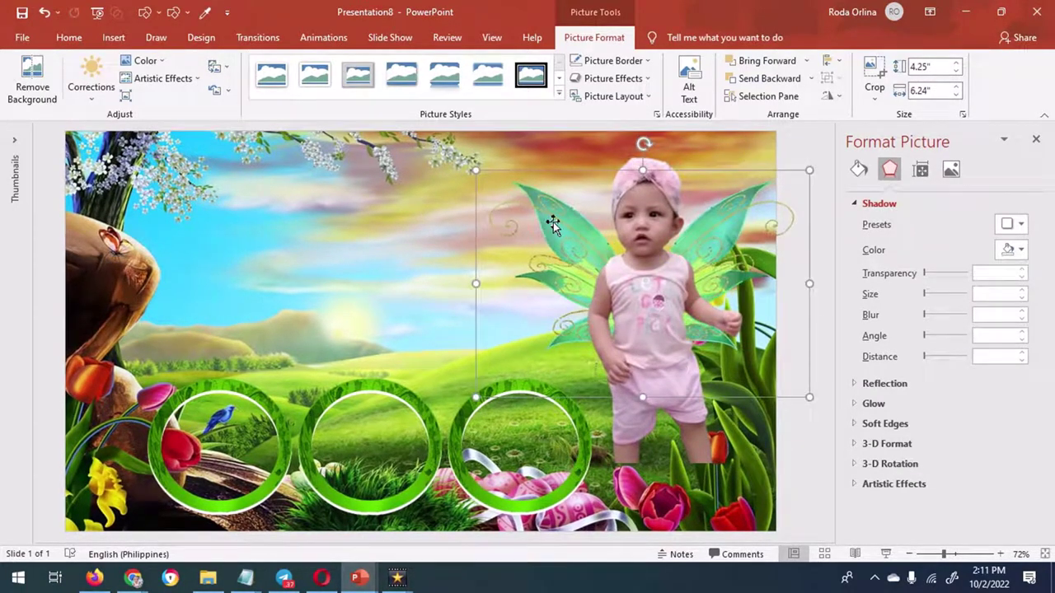
Insert several baby photos from this computer onto the slide.
left_click(114, 37)
left_click(113, 91)
left_click(690, 236)
left_click(879, 236, "shift")
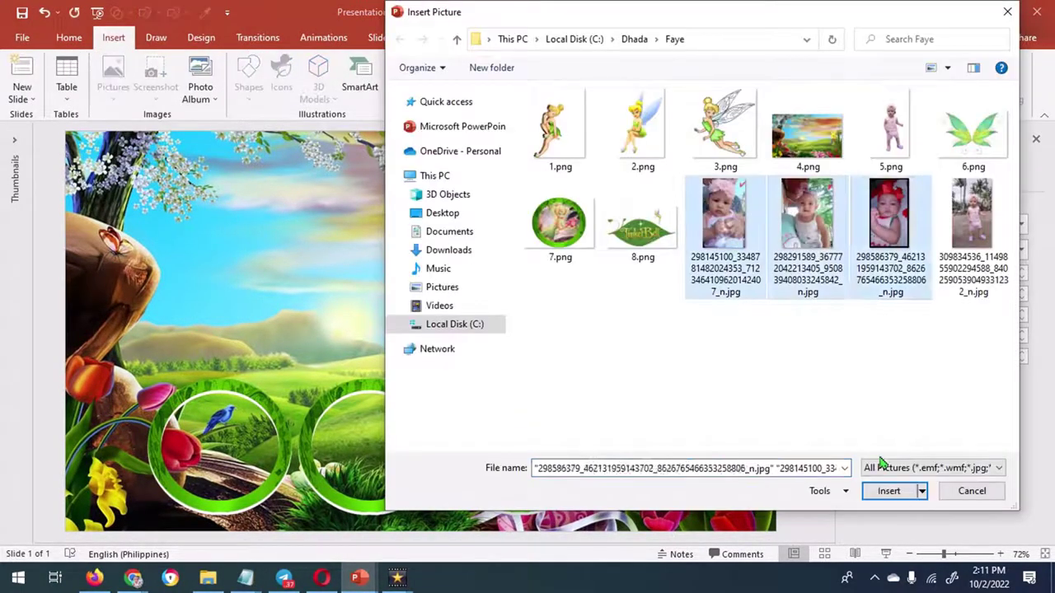
left_click(885, 493)
Give the first baby photo an oval shadowed style and crop it toward a circle.
left_click(471, 330)
left_click(558, 96)
left_click(350, 122)
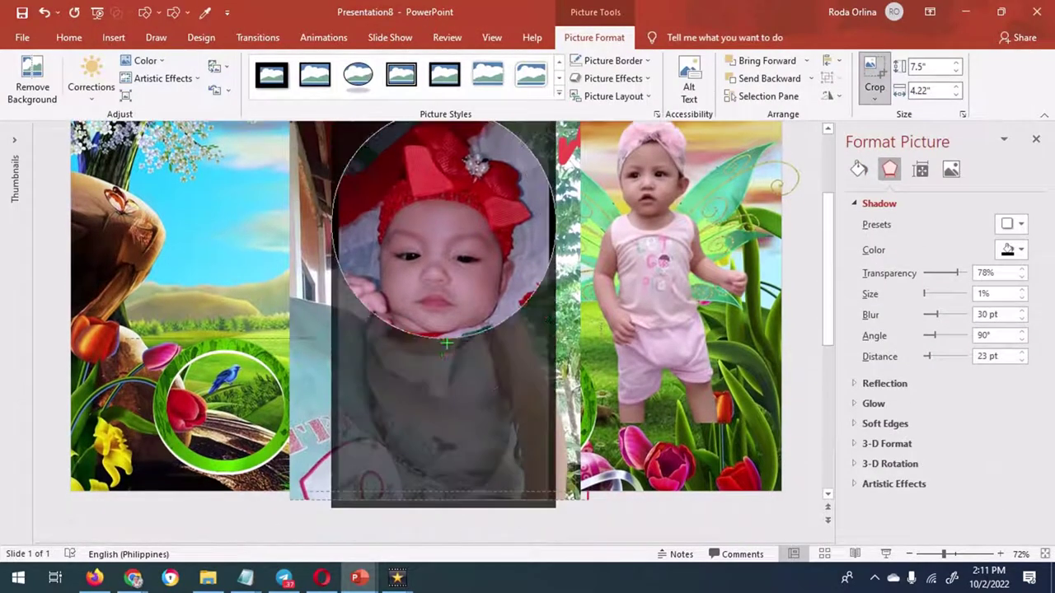
left_click_drag(443, 502, 443, 387)
left_click_drag(441, 154, 443, 165)
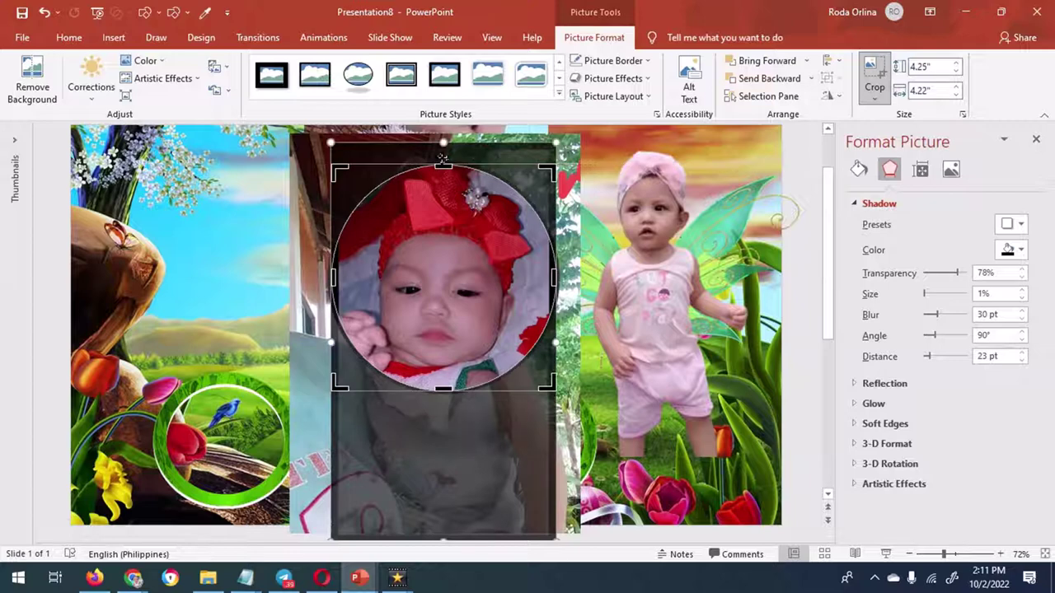
key("Escape")
Re-crop the first photo to a smaller circle and move it across the slide.
left_click(91, 83)
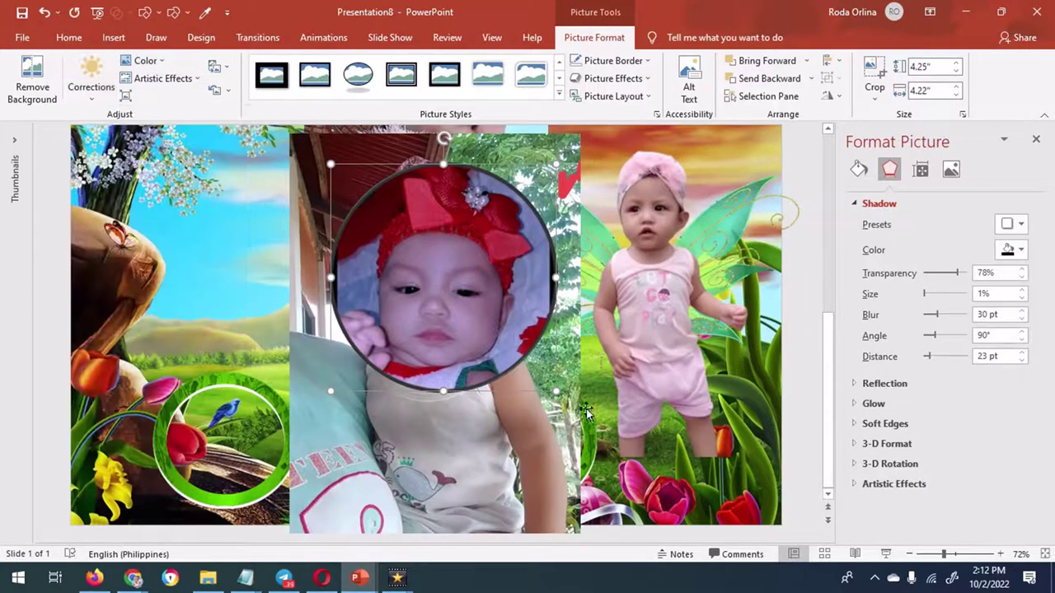
left_click_drag(330, 164, 395, 275)
key("ctrl+z")
key("ctrl+z")
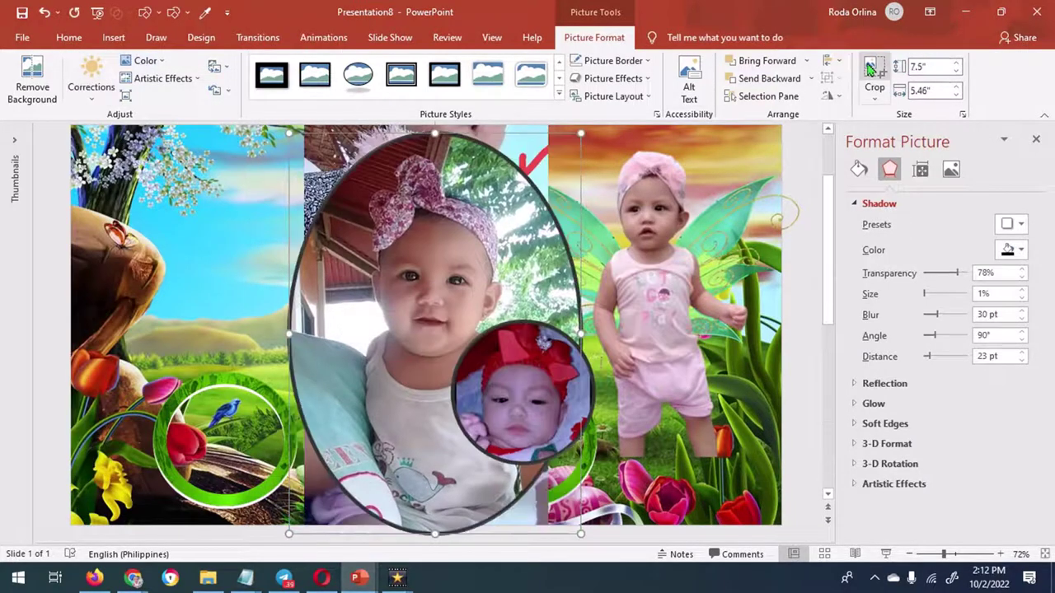
key("ctrl+z")
key("ctrl+z")
left_click_drag(451, 385, 434, 155)
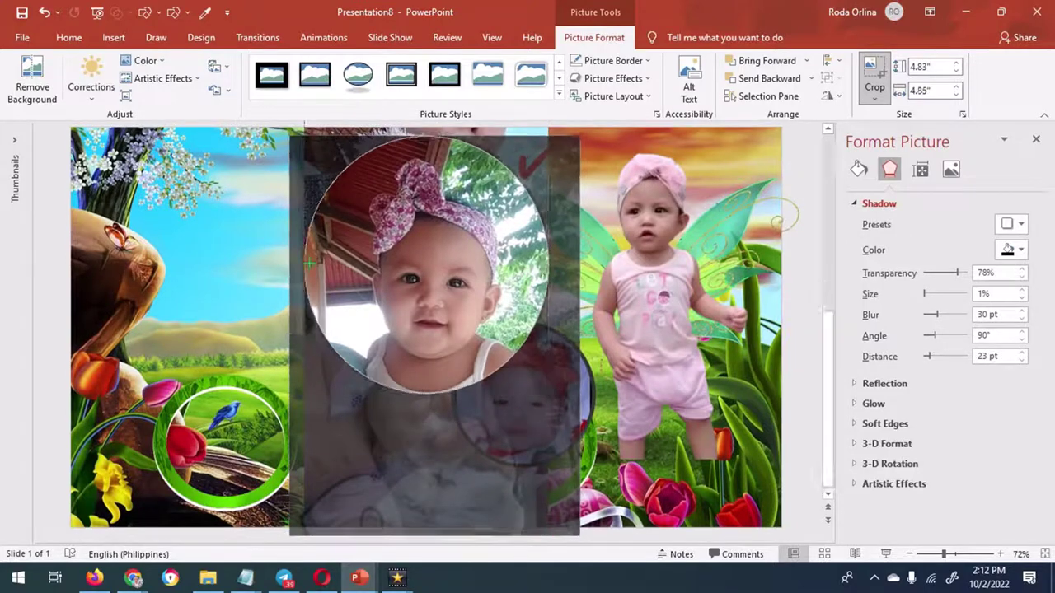
left_click(874, 74)
left_click(145, 60)
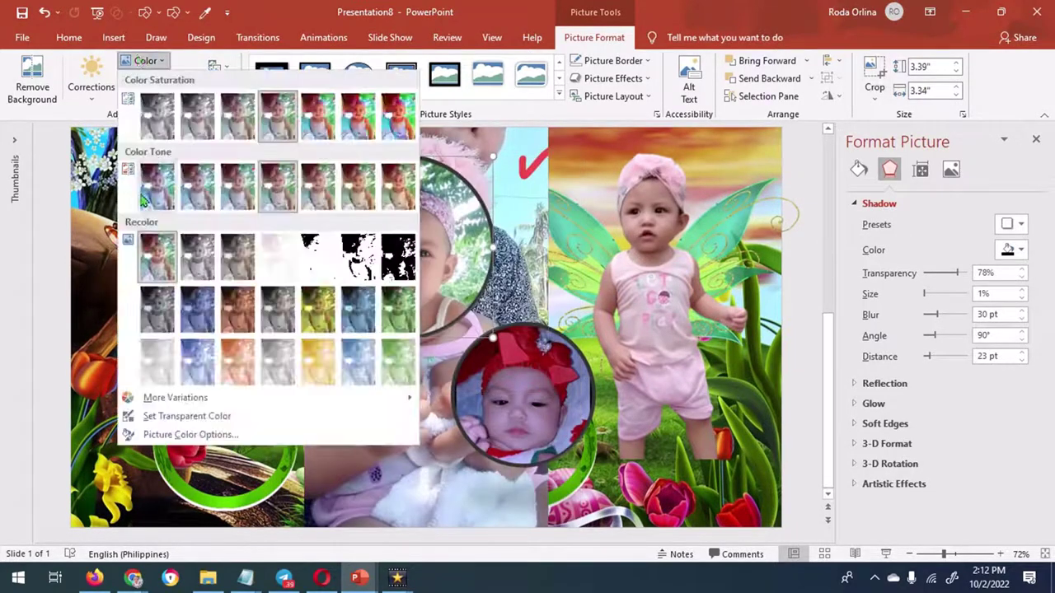
key("Escape")
mouse_move(388, 247)
left_mouse_down()
mouse_move(301, 400)
mouse_move(686, 394)
left_mouse_up()
Crop the next photo to a circle and place it behind the lower-left ring.
left_click(439, 236)
left_click(358, 75)
left_click(874, 74)
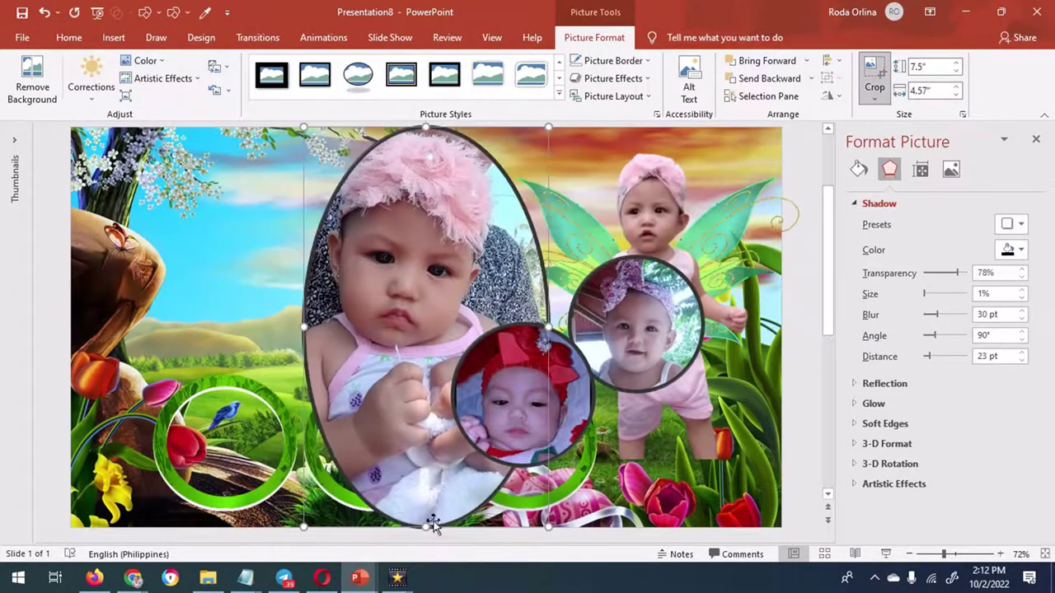
left_click_drag(425, 528, 426, 373)
left_click(874, 75)
left_click(145, 60)
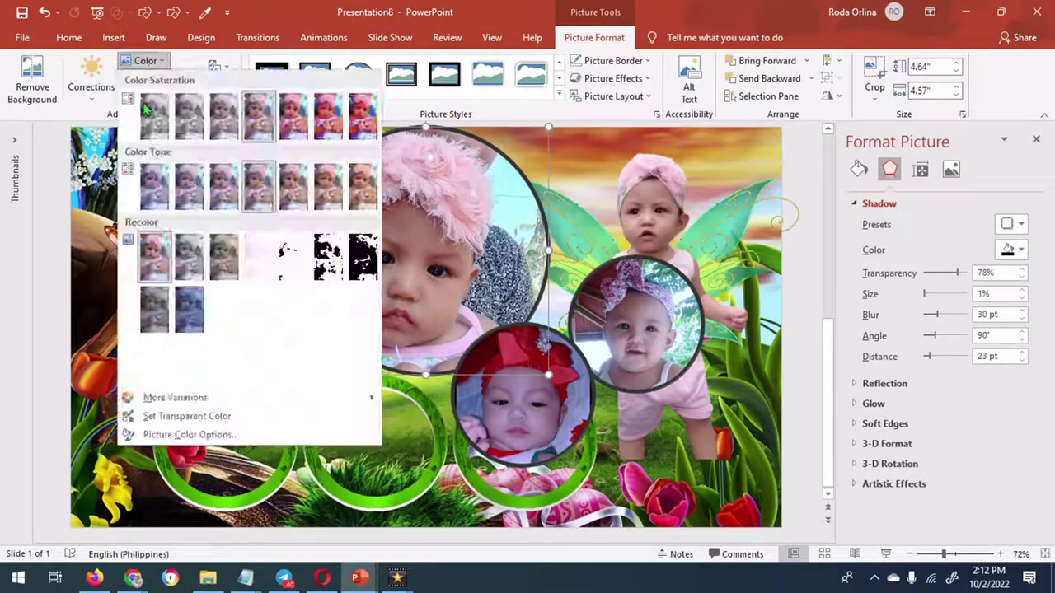
key("Escape")
left_click_drag(548, 372, 442, 264)
mouse_move(425, 220)
left_mouse_down()
mouse_move(279, 451)
mouse_move(252, 433)
left_mouse_up()
left_click(769, 78)
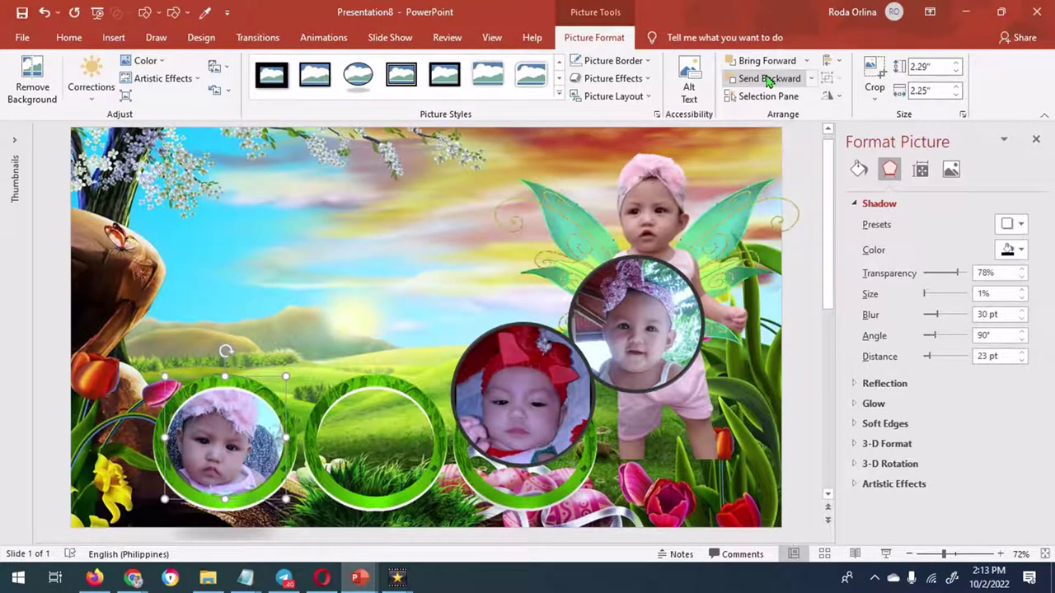
Shrink the red-bow photo and send it behind the middle green ring.
left_click(590, 461)
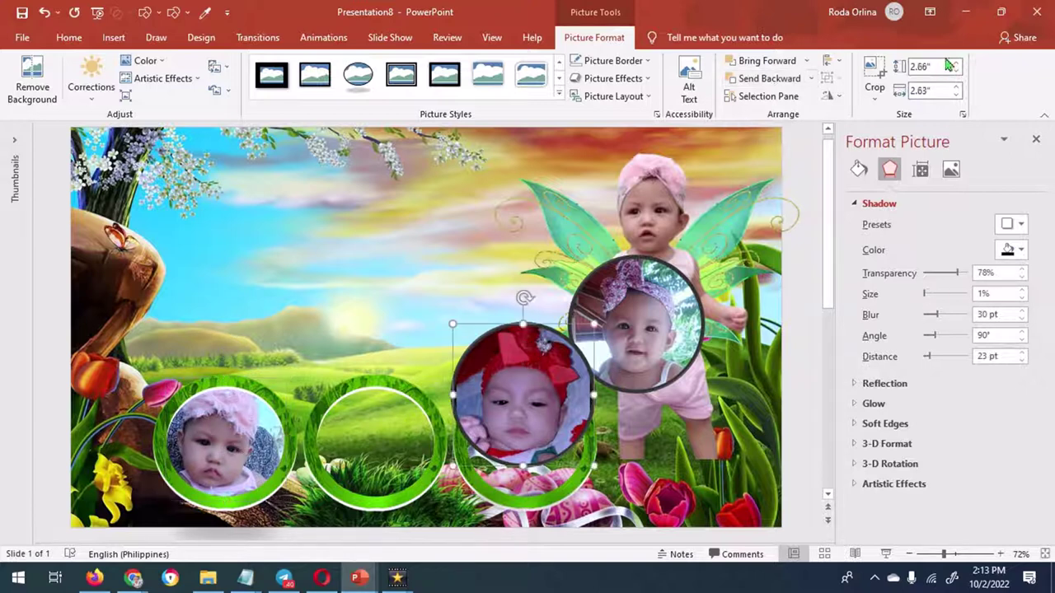
left_click_drag(596, 475, 574, 449)
left_click_drag(516, 391, 378, 448)
left_click(768, 79)
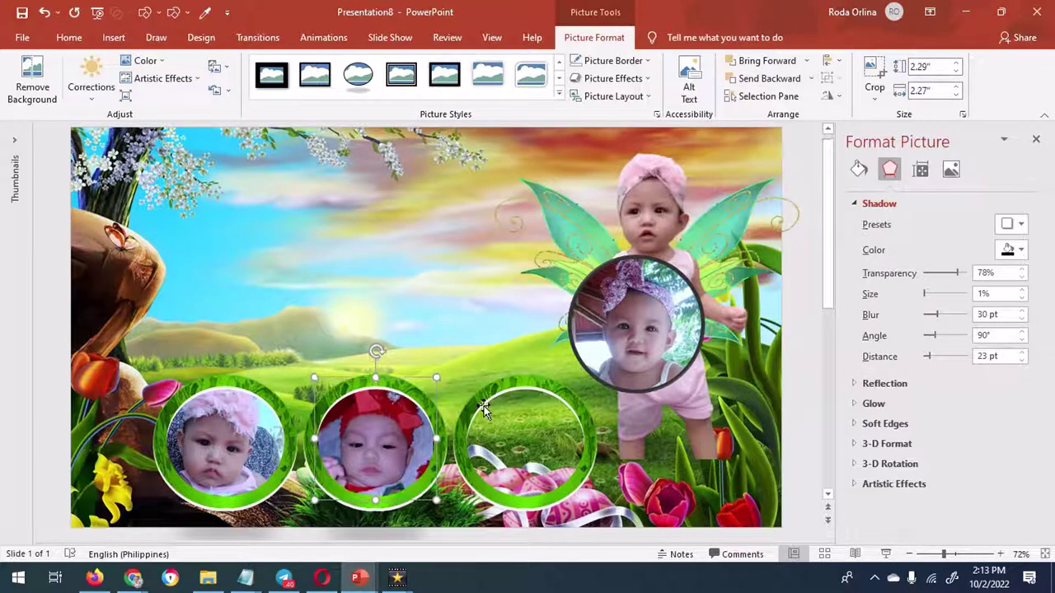
Set the round photo's height to 2.29 inches and place it behind the third ring.
left_click(635, 329)
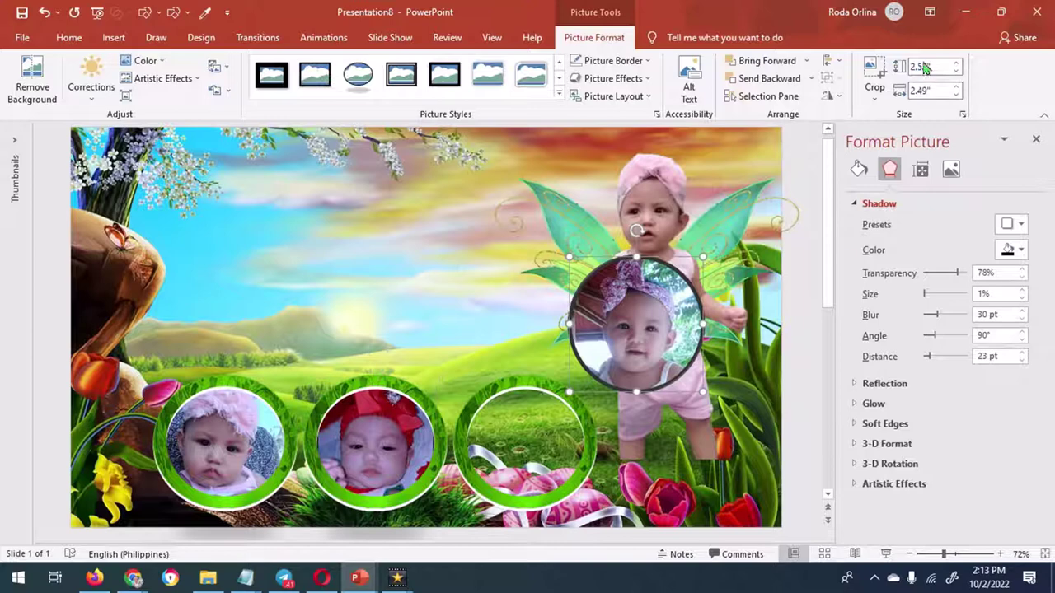
type(".29")
key("Return")
left_click_drag(635, 322, 525, 445)
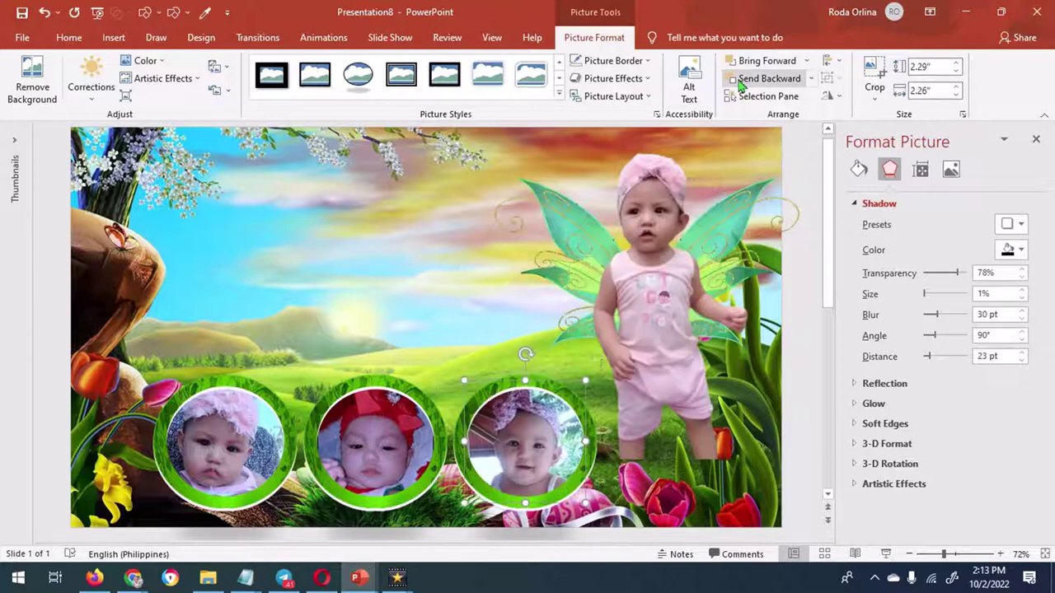
left_click(740, 80)
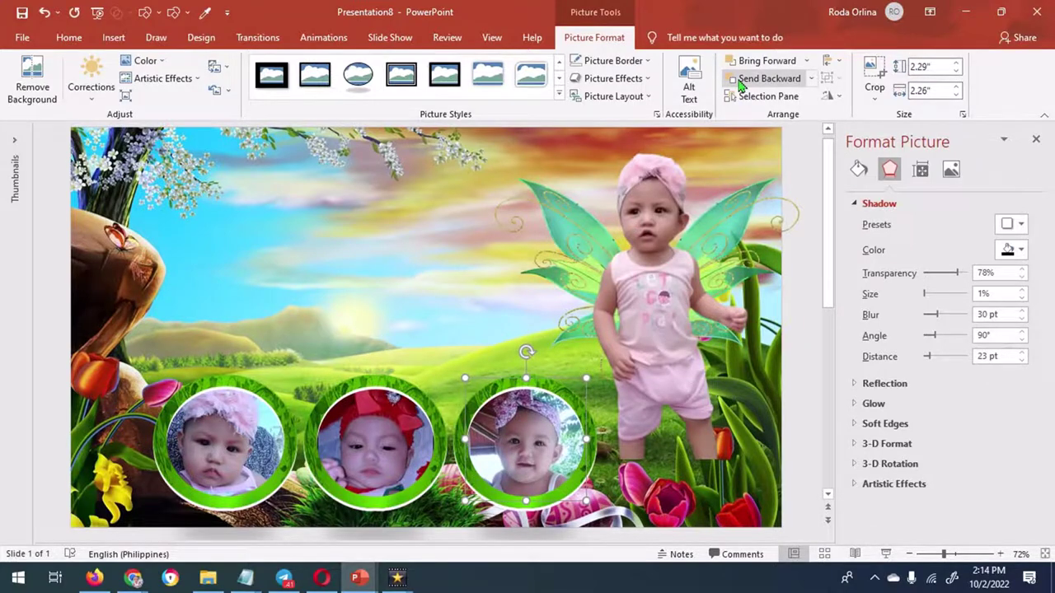
left_click(114, 37)
left_click(110, 91)
Insert the TinkerBell leaf logo 8.png with a drop shadow, enlarged at the bottom-right corner.
left_click(140, 137)
double_click(635, 235)
left_click(145, 60)
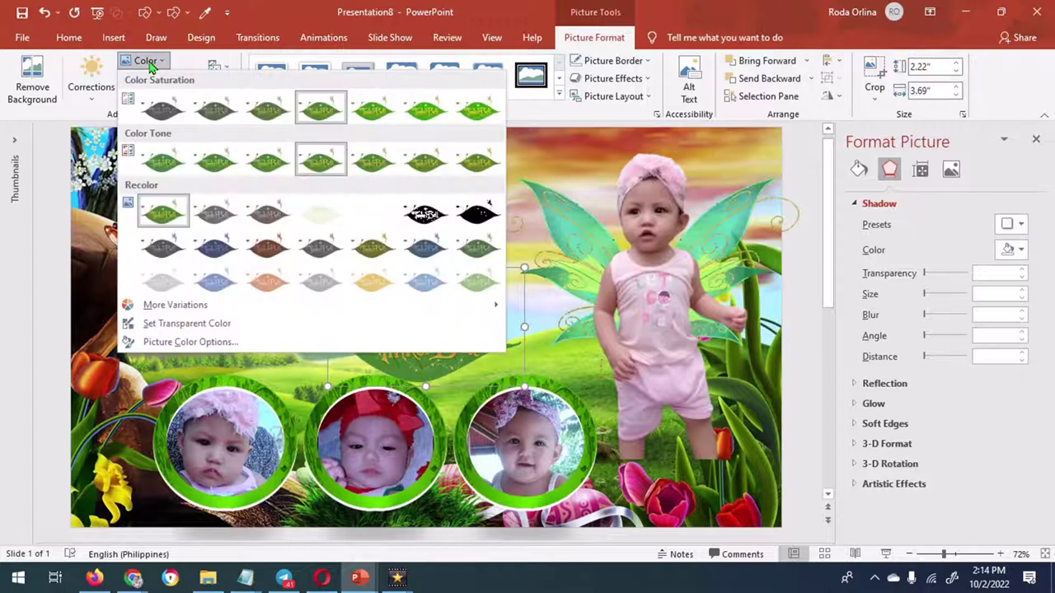
left_click(149, 66)
left_click(90, 83)
left_click(1012, 249)
left_click(927, 272)
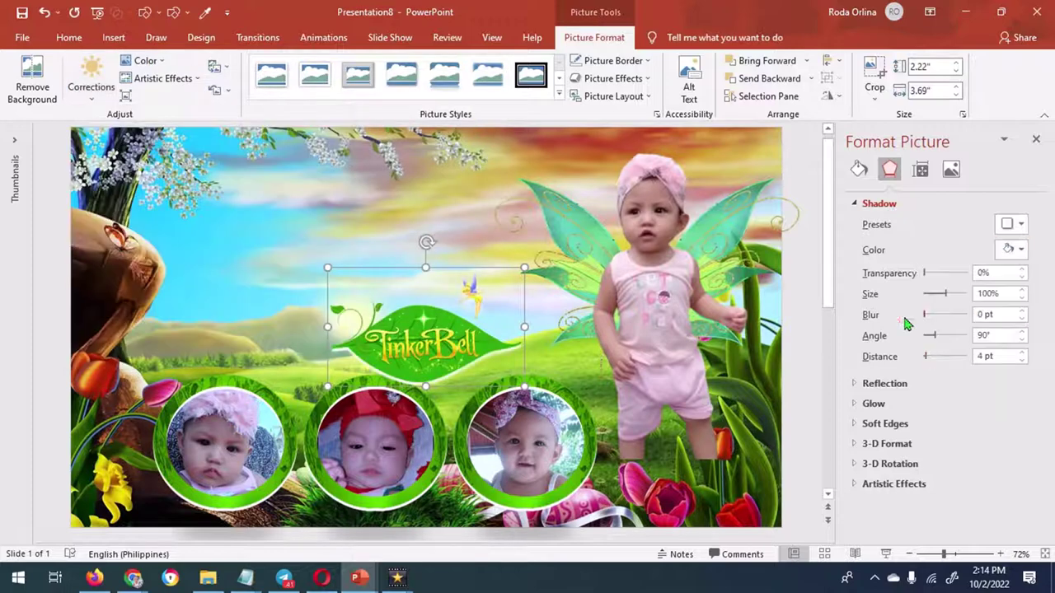
left_click_drag(425, 346, 684, 474)
left_click_drag(586, 394, 582, 394)
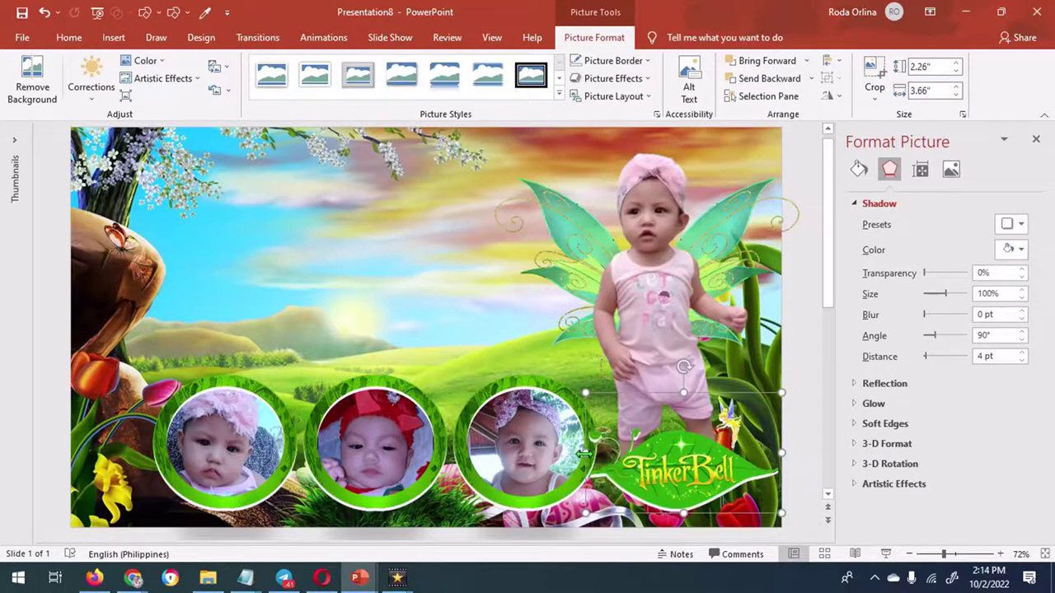
Insert the Tinker Bell figure 2.png and shrink it into the top-right corner.
left_click(113, 37)
left_click(113, 87)
left_click(144, 123)
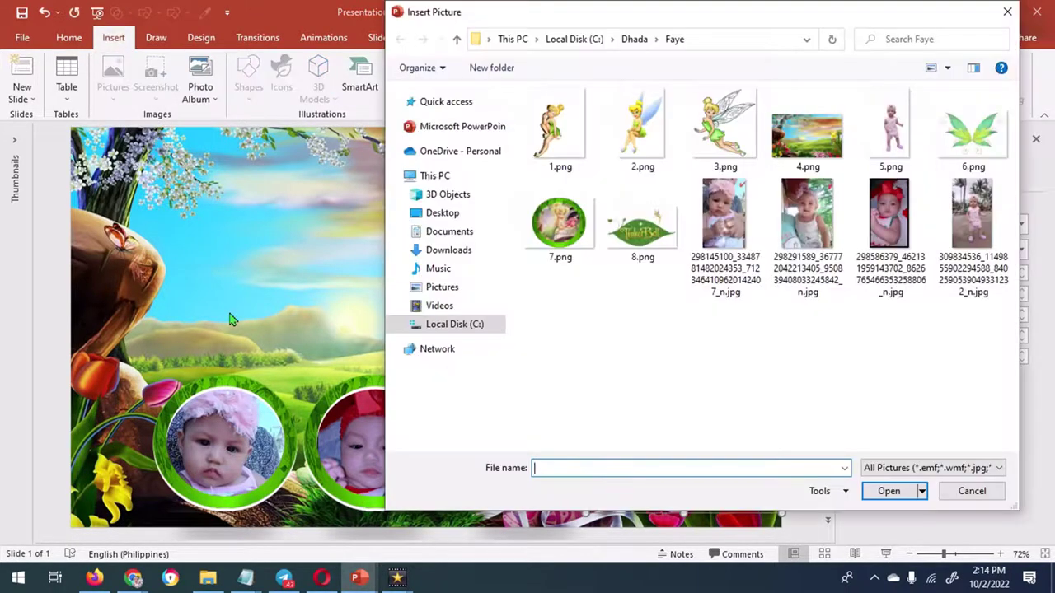
double_click(642, 127)
mouse_move(550, 530)
left_mouse_down()
mouse_move(406, 296)
mouse_move(360, 268)
mouse_move(736, 195)
mouse_move(727, 183)
left_mouse_up()
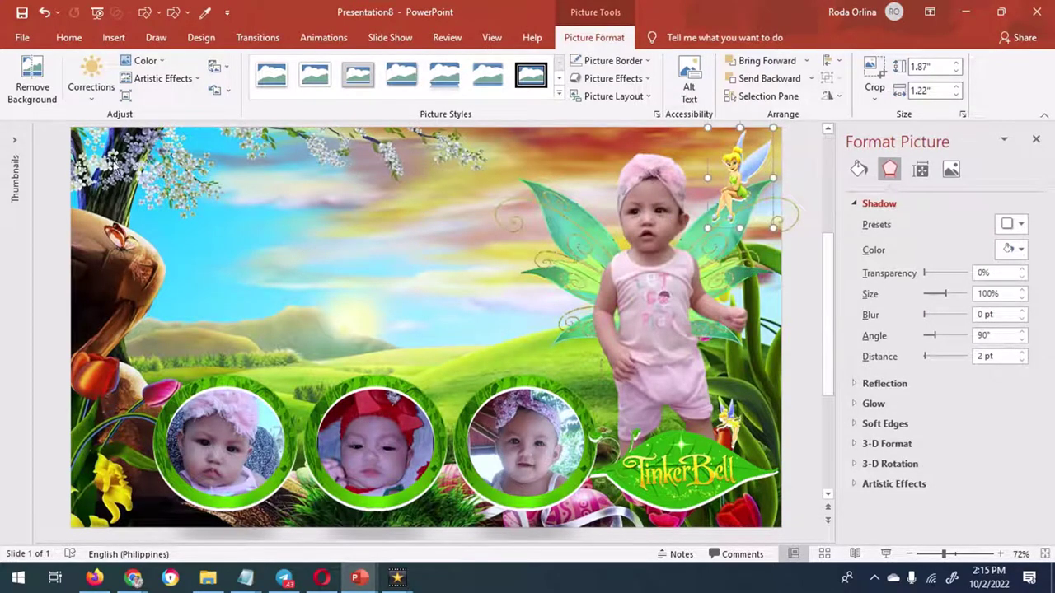
Apply a colour tone and a brightness Corrections preset to the standing baby picture.
left_click(672, 249)
left_click(140, 63)
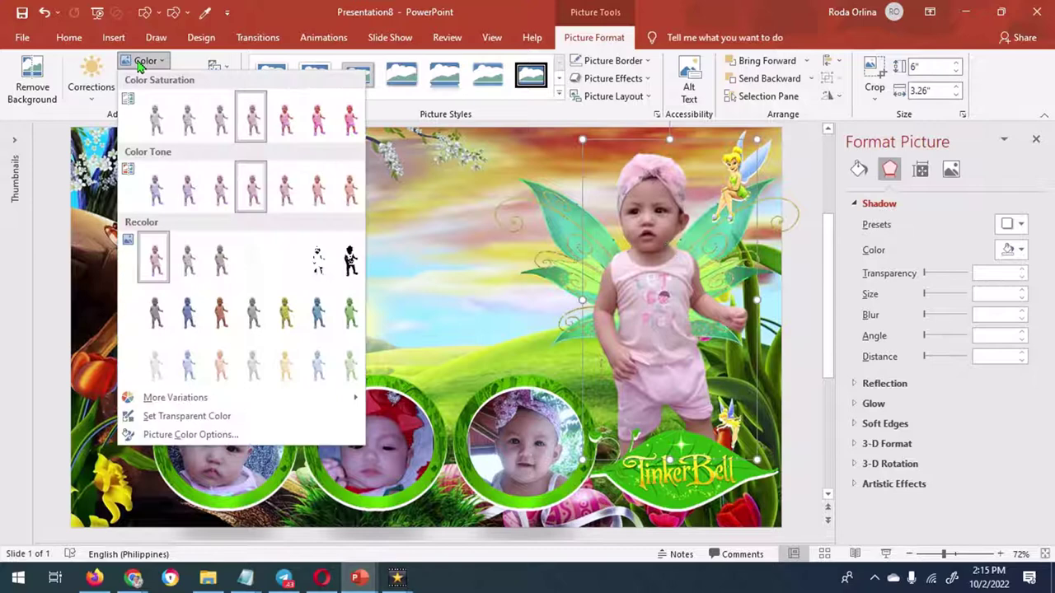
left_click(221, 192)
left_click(92, 89)
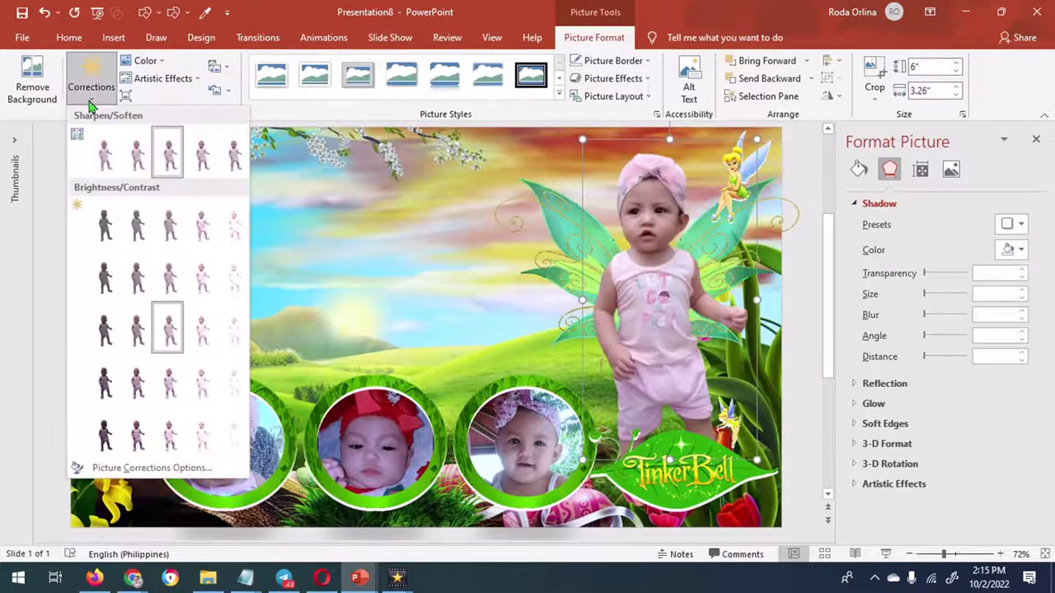
left_click(201, 390)
Draw a yellow-filled five-point star and move it near the child's hand.
left_click(201, 391)
left_click(113, 37)
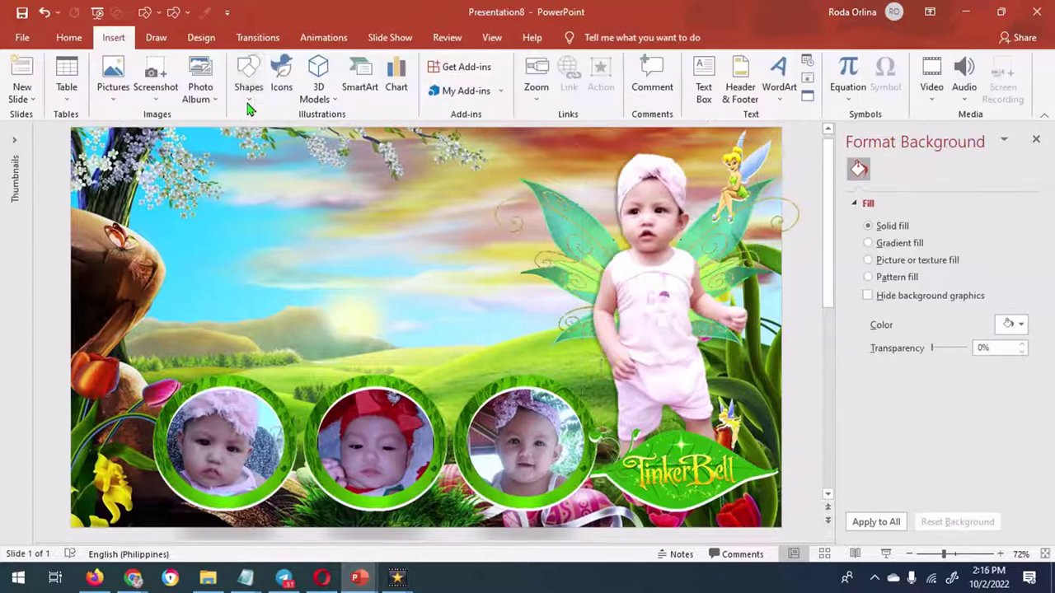
left_click(249, 90)
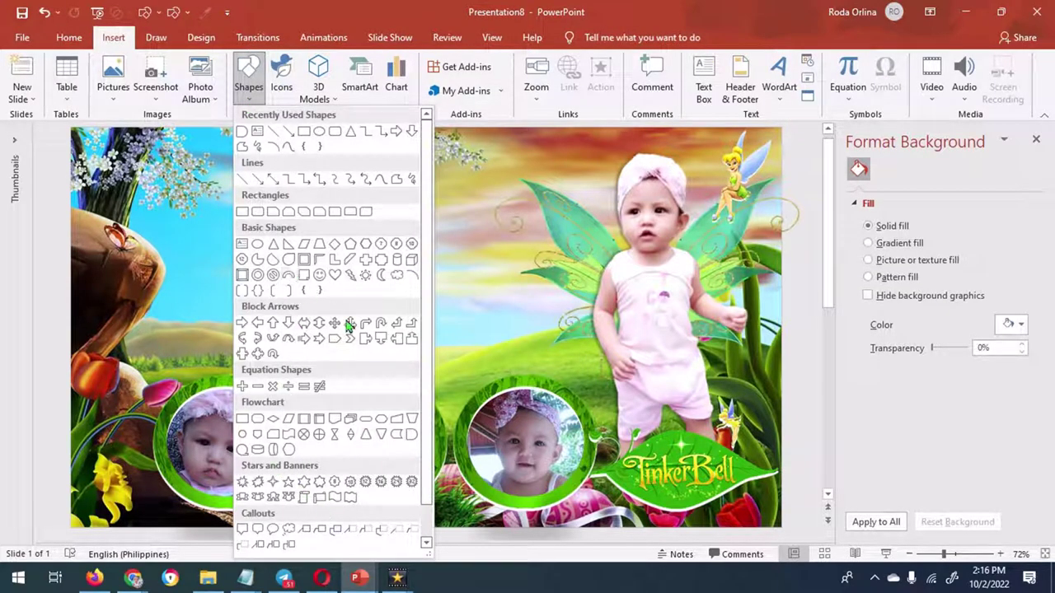
scroll(305, 357, "down", 1)
left_click(289, 472)
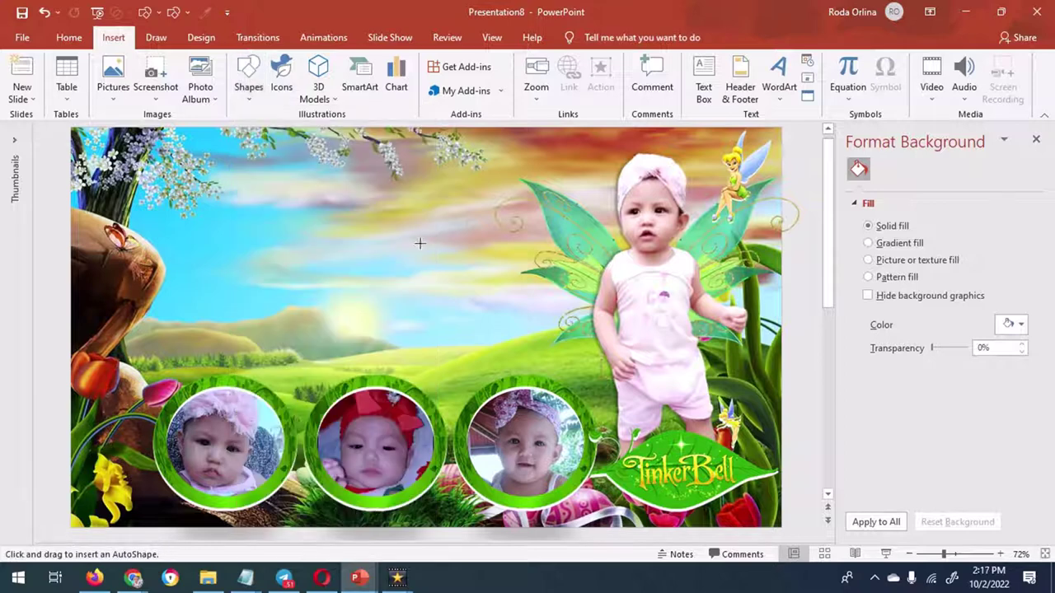
left_click_drag(422, 244, 468, 284)
left_click(408, 78)
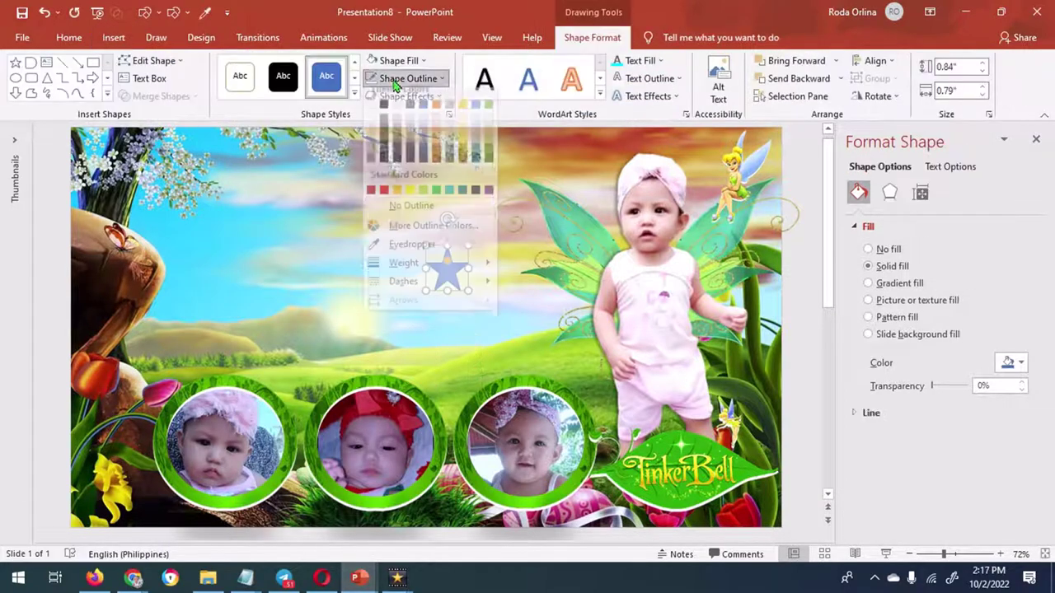
left_click(399, 60)
left_click(414, 180)
left_click_drag(447, 267, 748, 264)
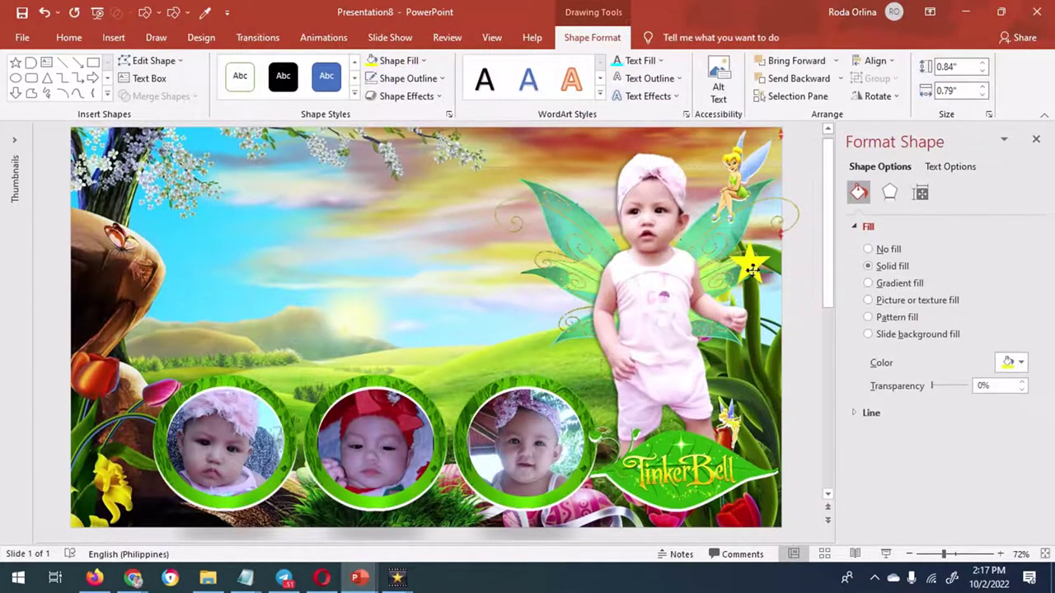
Draw a thicker white straight line and move it up beside the star.
left_click(114, 37)
left_click(249, 92)
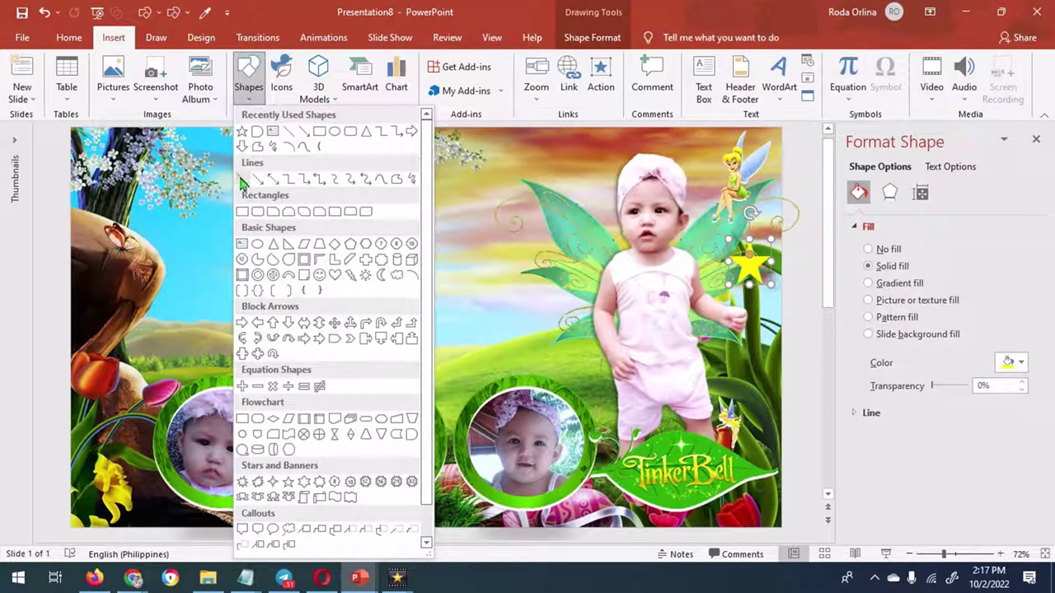
left_click(243, 180)
left_click_drag(427, 241, 505, 331)
left_click(408, 78)
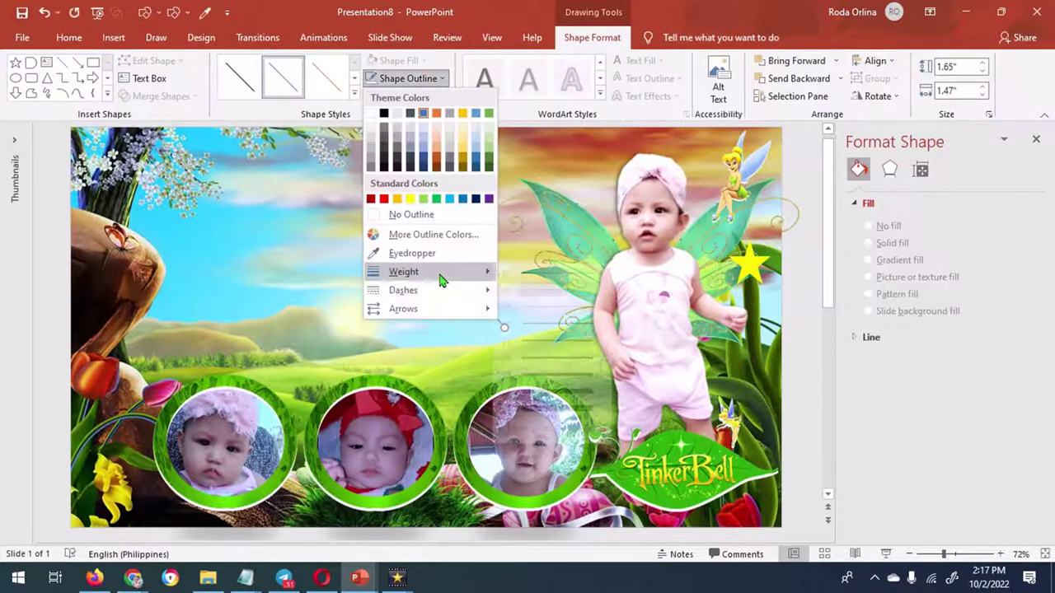
mouse_move(388, 271)
left_click(558, 364)
left_click(405, 79)
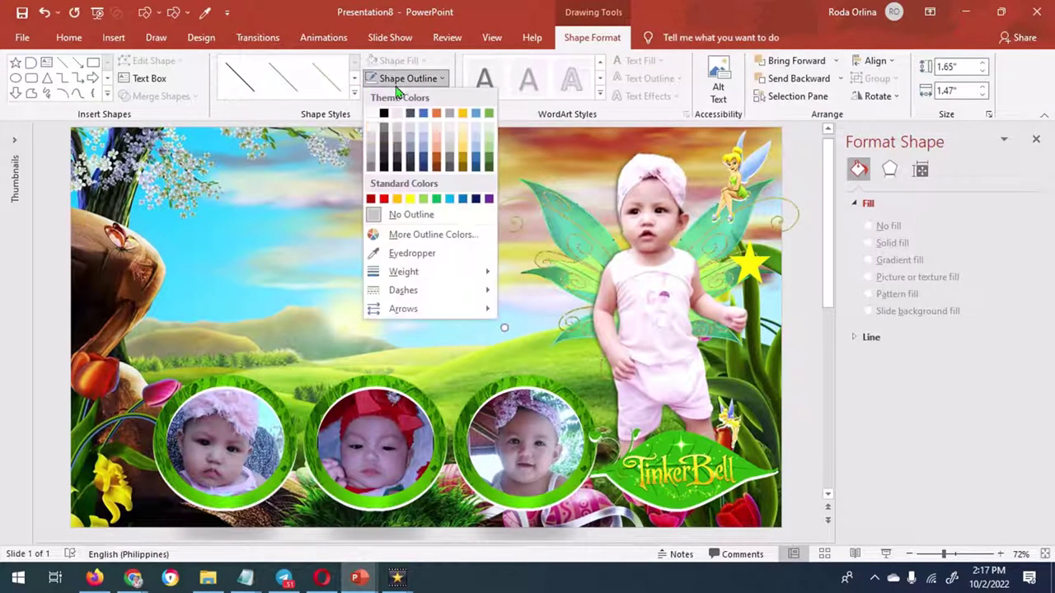
left_click(371, 120)
left_click(439, 239)
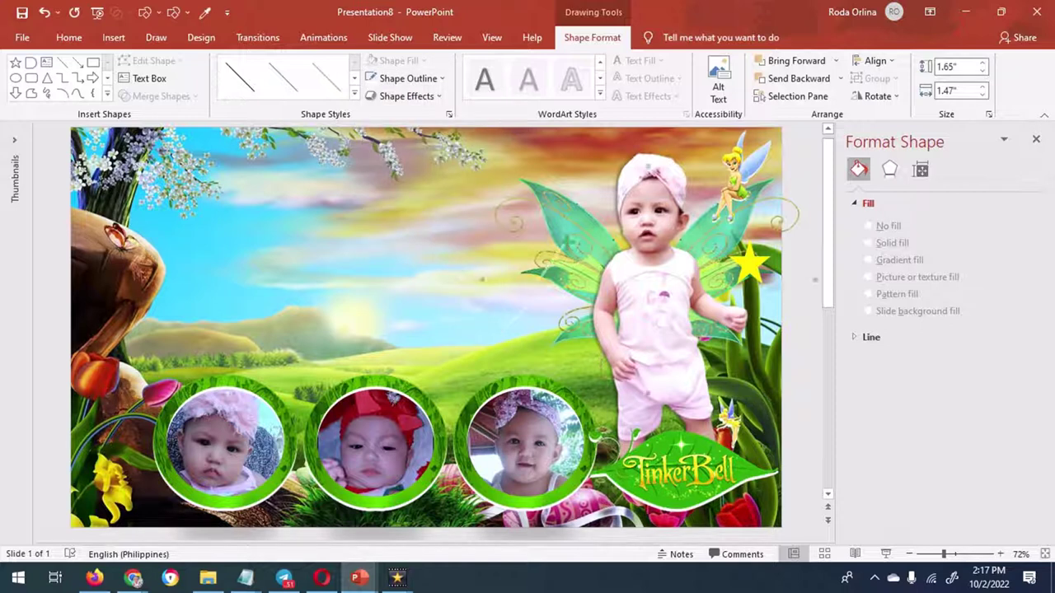
left_click_drag(537, 273, 711, 297)
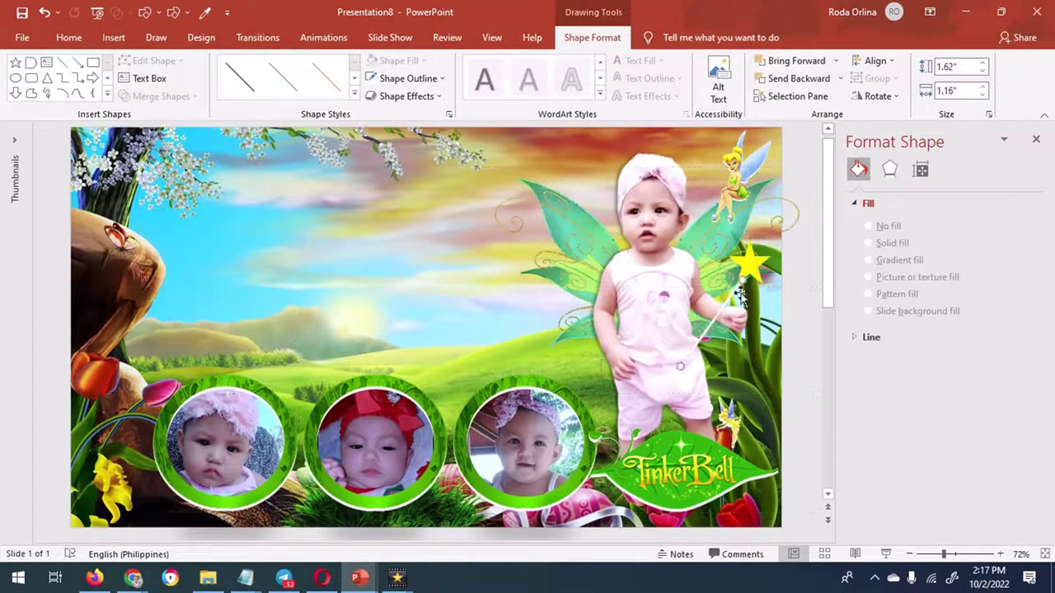
Cut the white line and paste it back as a picture beside the child's hand.
left_click(743, 260)
left_click(727, 330)
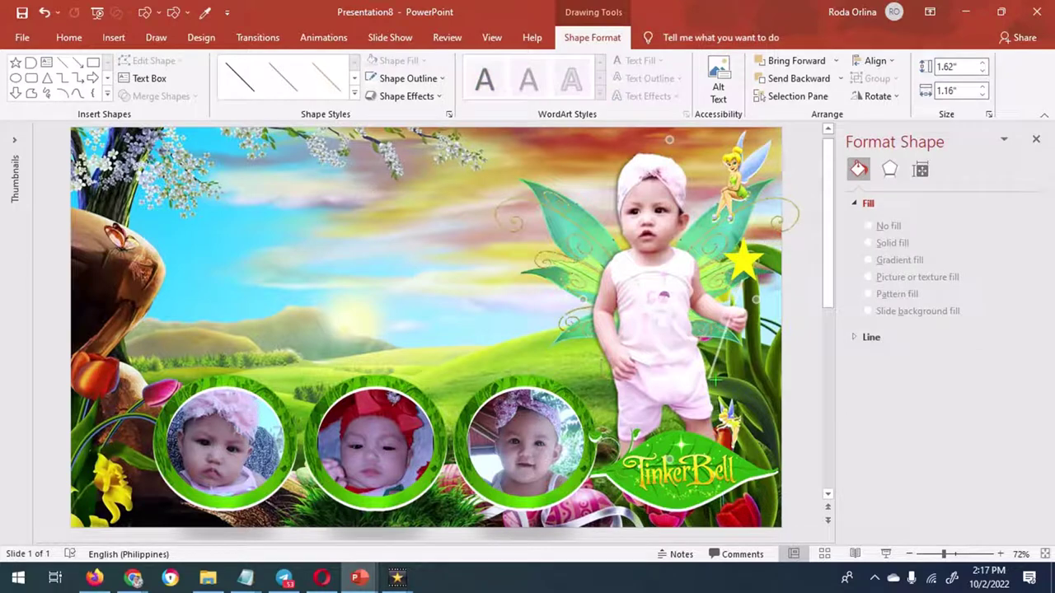
left_click_drag(717, 380, 725, 334)
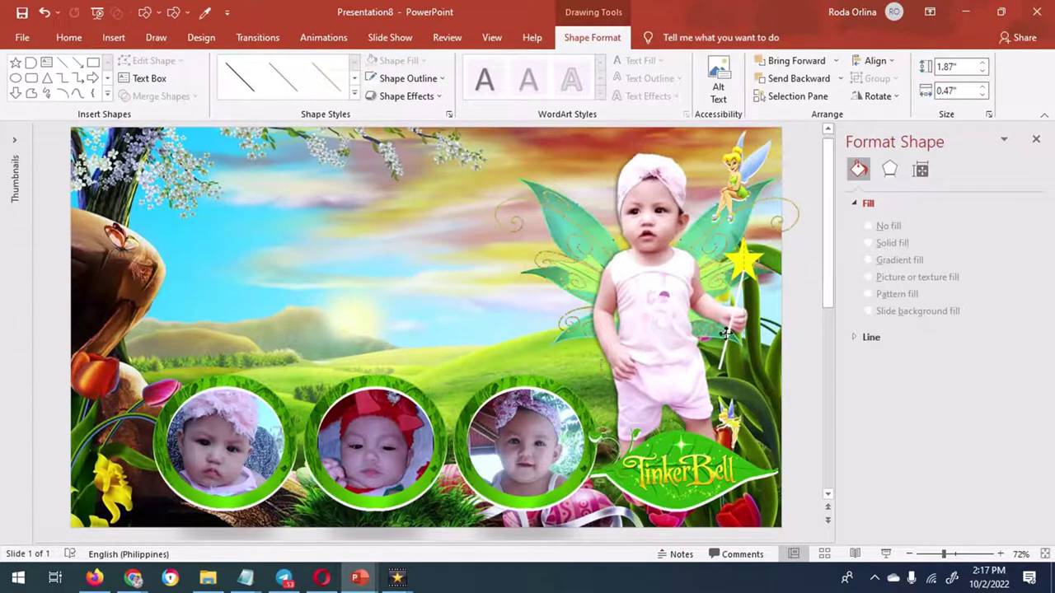
right_click(725, 334)
left_click(767, 33)
right_click(482, 275)
left_click(536, 345)
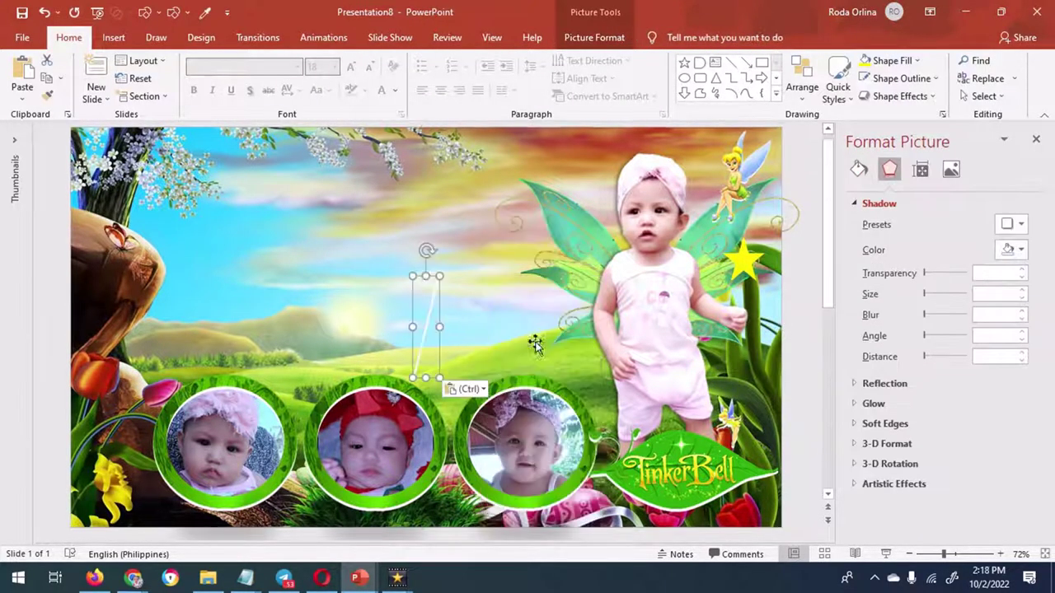
left_click_drag(430, 303, 735, 297)
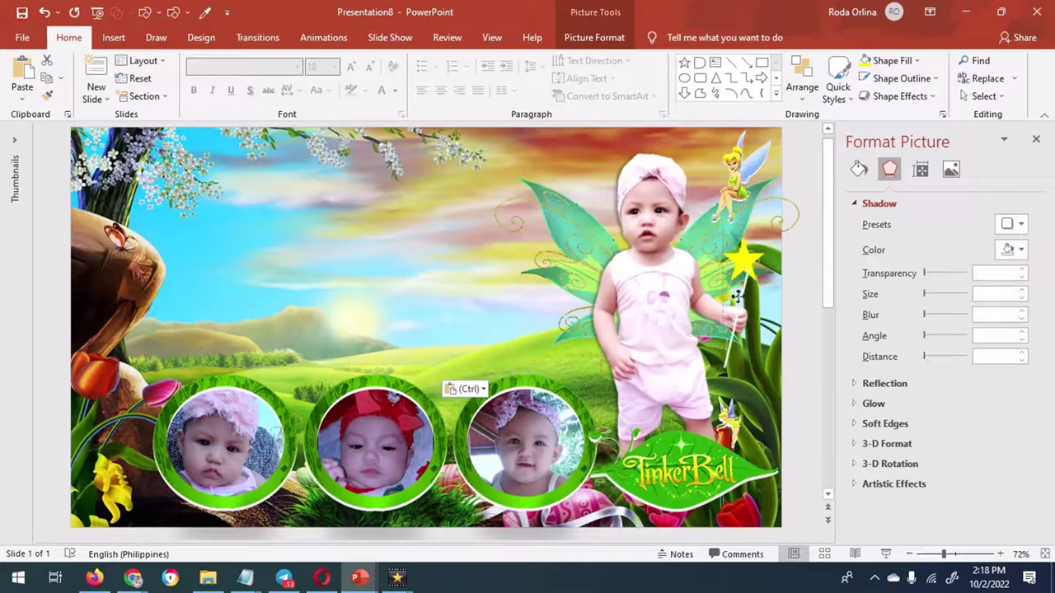
left_click(1036, 138)
scroll(1003, 349, "up", 5, "ctrl")
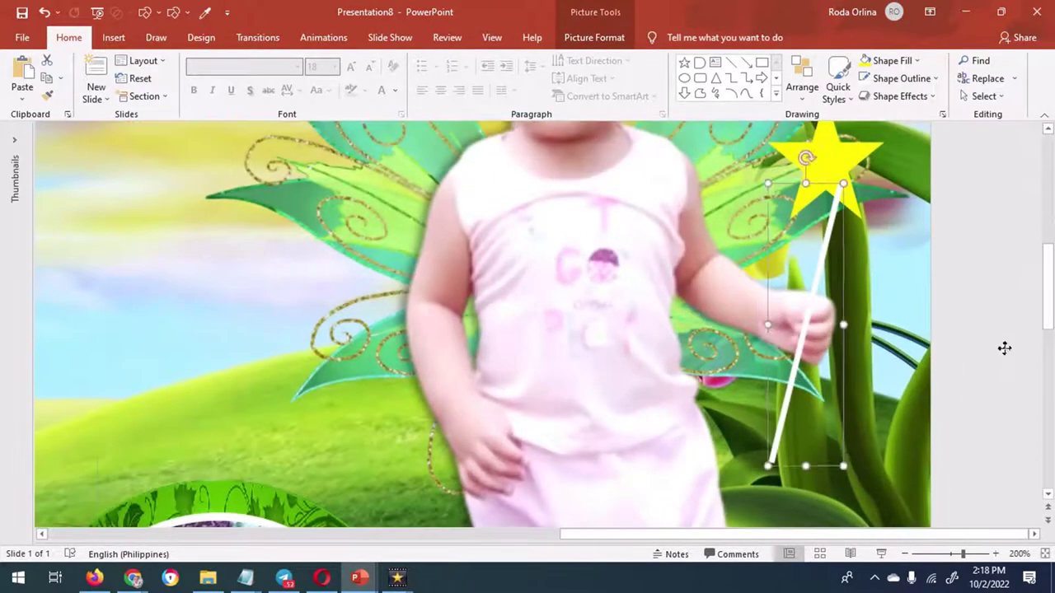
left_click(114, 39)
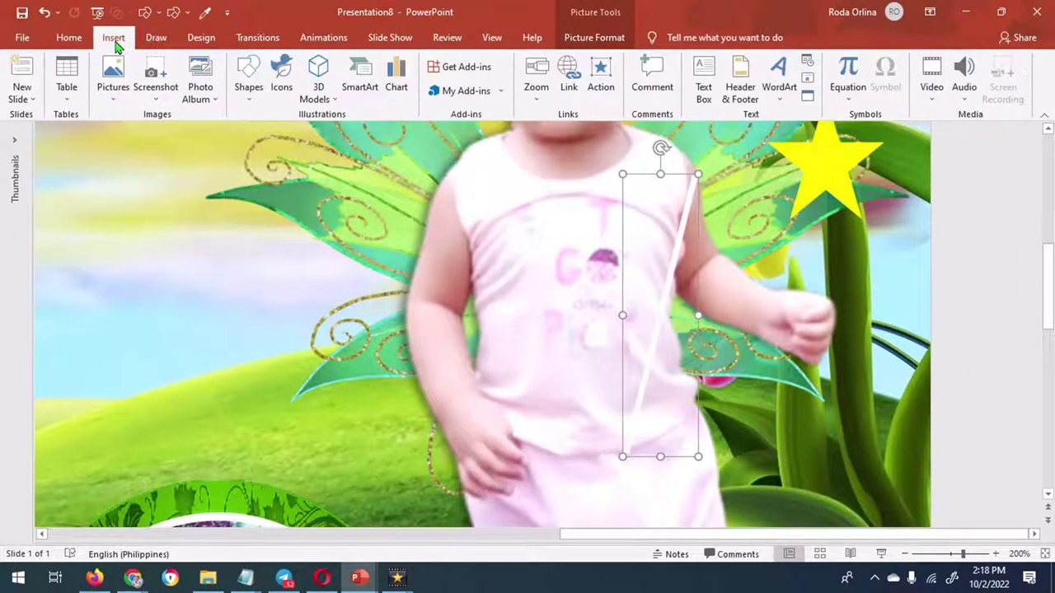
left_click(247, 92)
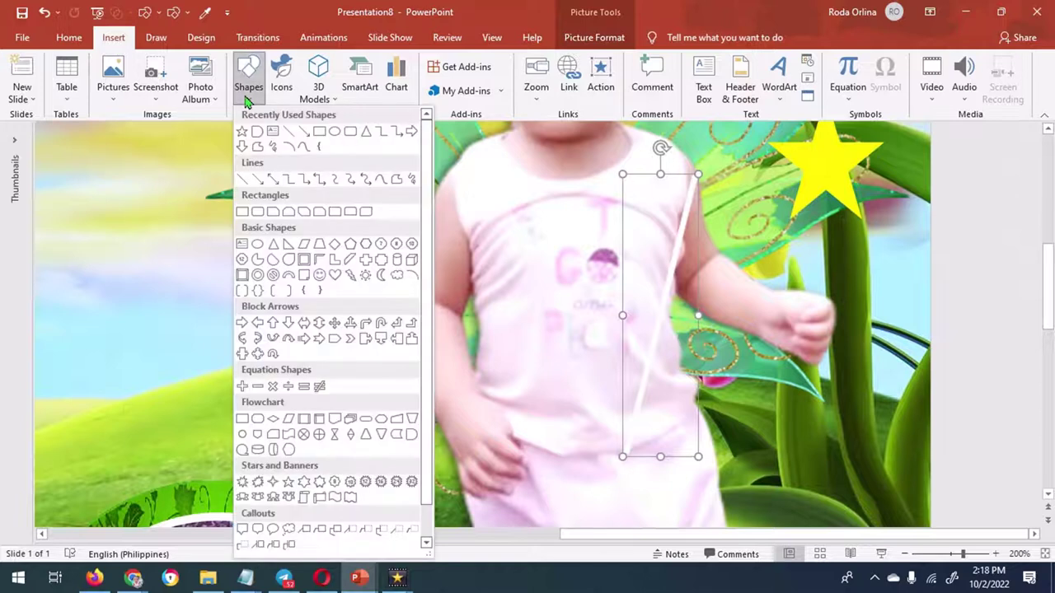
Draw a freeform blob over the baby's hand and Intersect it with the photo to cut out the hand.
left_click(395, 181)
mouse_move(802, 296)
left_mouse_down()
mouse_move(819, 303)
mouse_move(800, 297)
left_mouse_up()
left_click(584, 210)
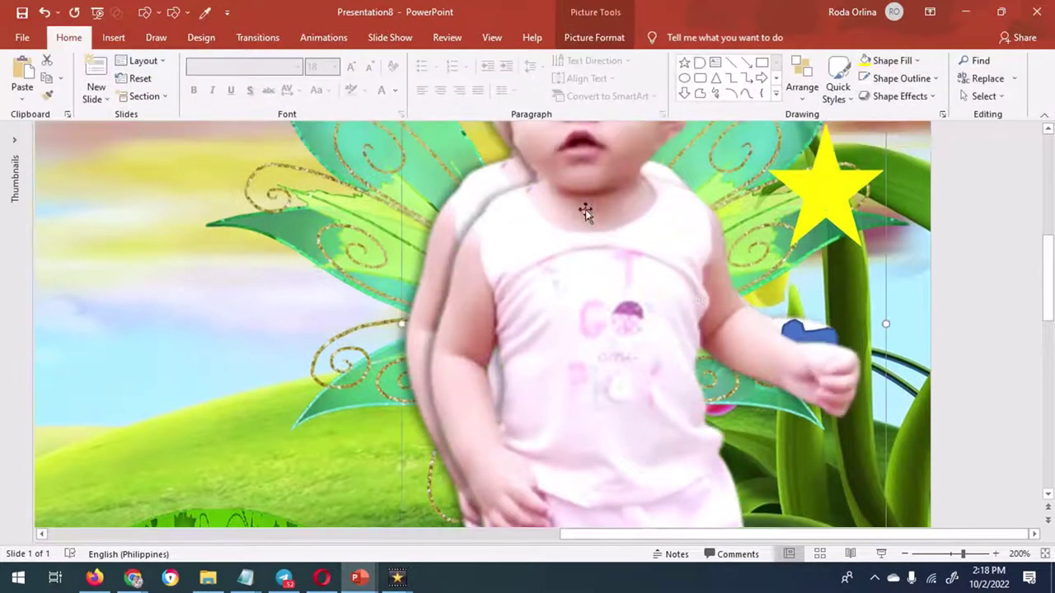
left_click(585, 37)
left_click(746, 79)
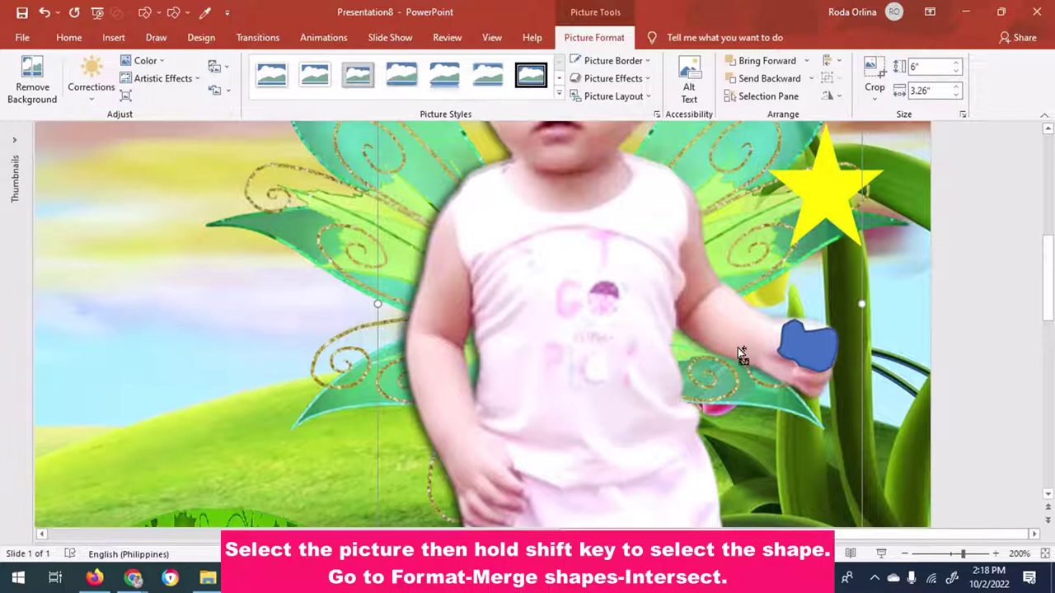
left_click(799, 350, "shift")
left_click(583, 38)
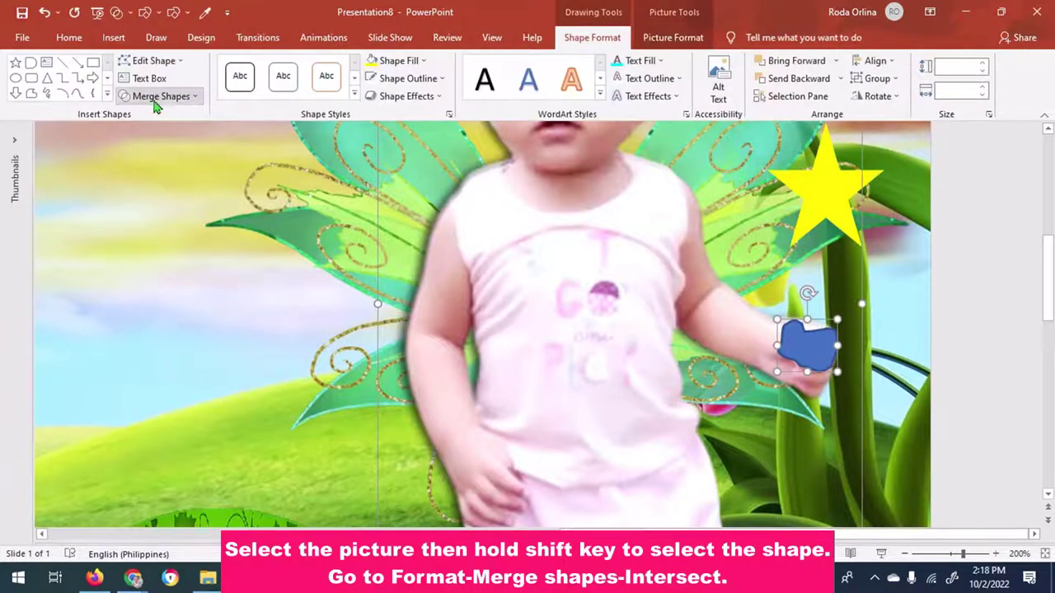
left_click(157, 96)
left_click(160, 173)
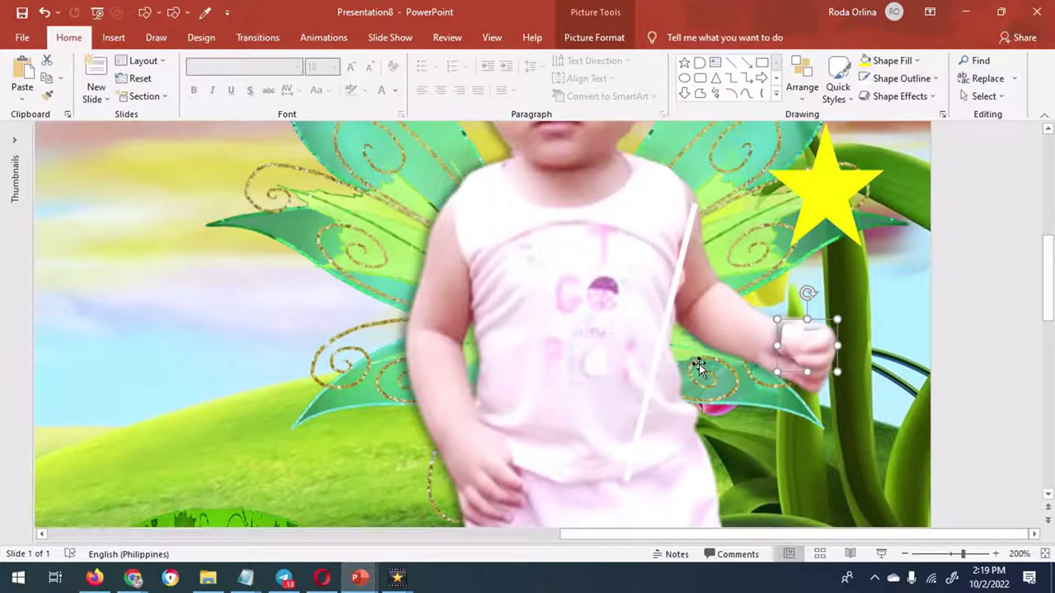
Set the cut-out hand piece's shadow preset to No Shadow.
left_click(594, 37)
left_click(657, 114)
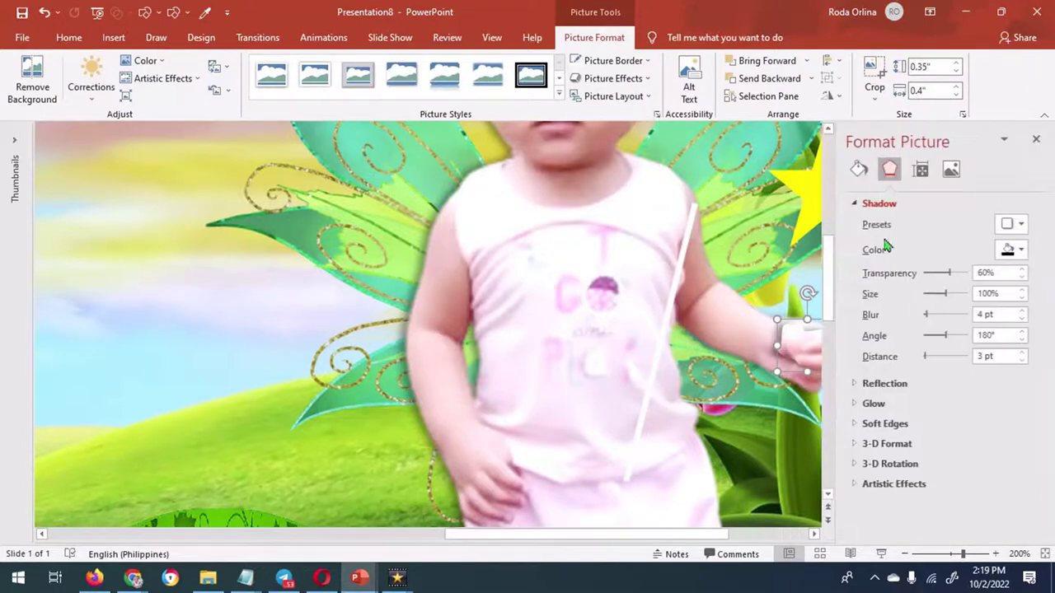
left_click(1012, 224)
left_click(928, 276)
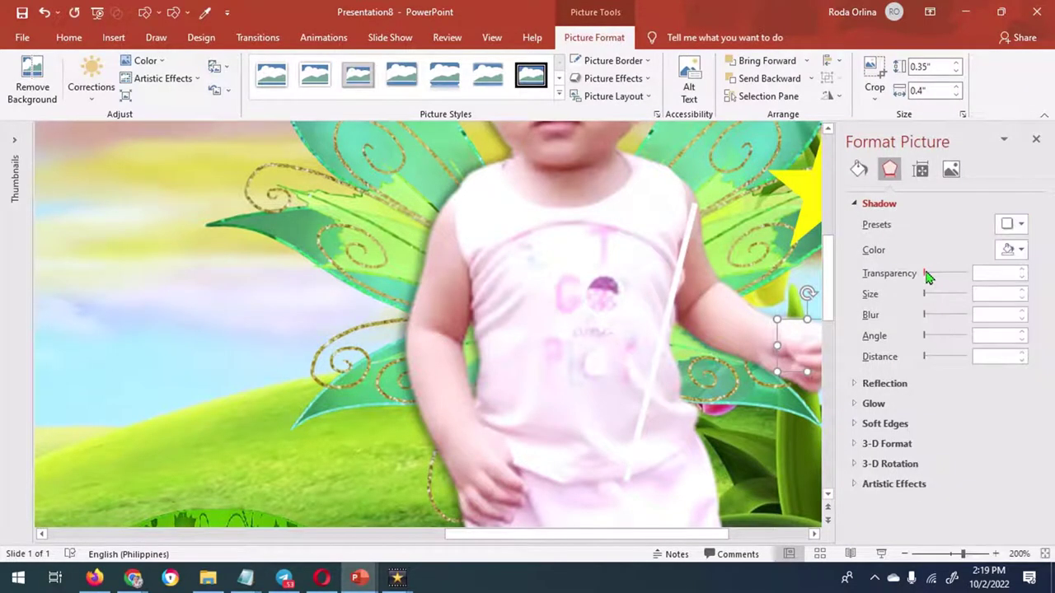
left_click(1037, 141)
Move the wand into the baby's hand and nudge the yellow star onto its tip.
scroll(930, 348, "down", 10)
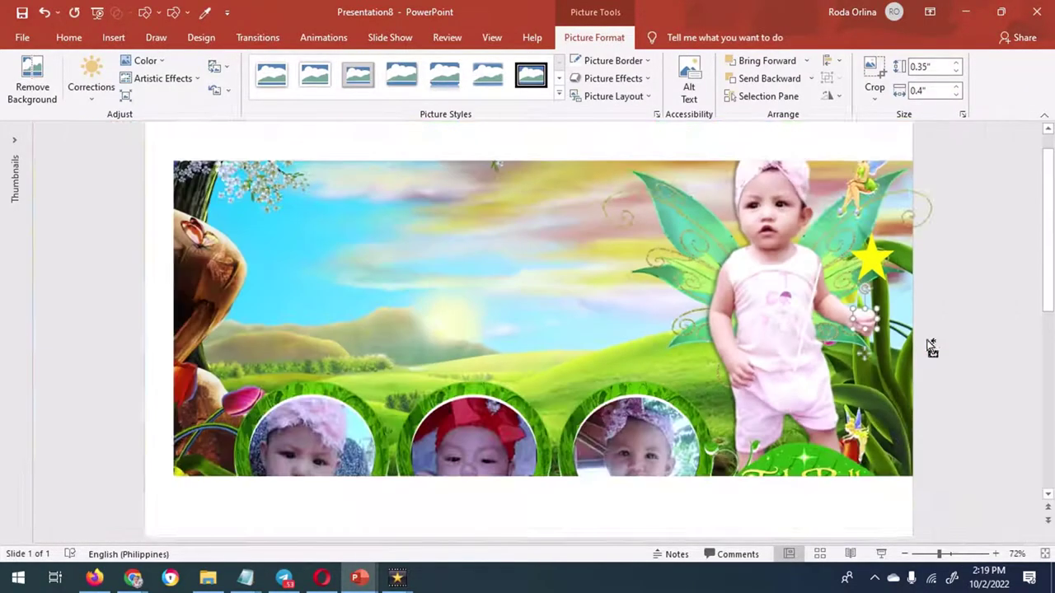
scroll(954, 370, "up", 2)
scroll(983, 388, "up", 2)
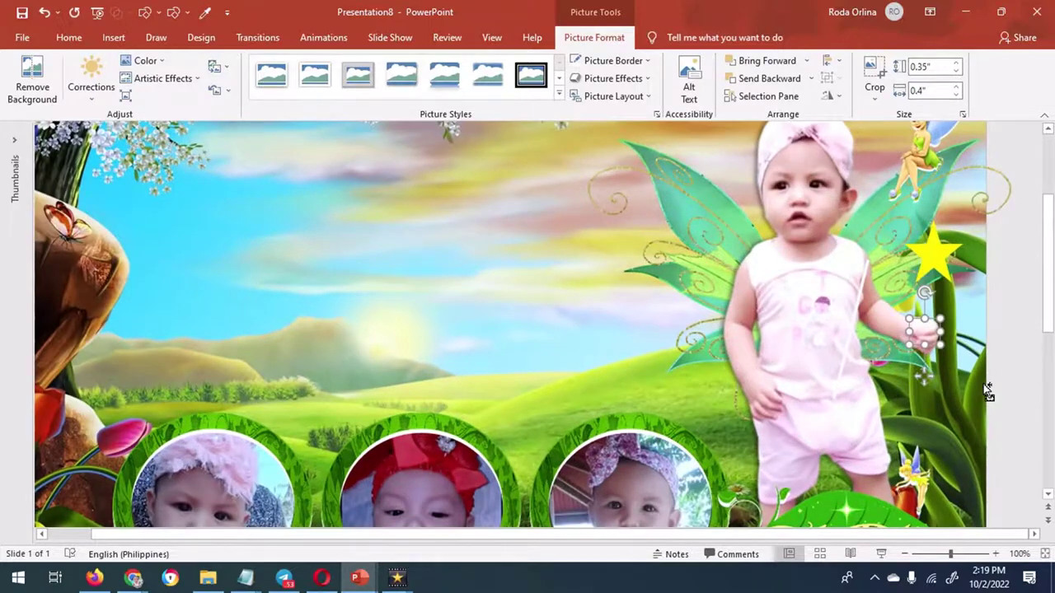
scroll(984, 384, "up", 2)
scroll(983, 384, "up", 3)
left_click_drag(734, 381, 839, 377)
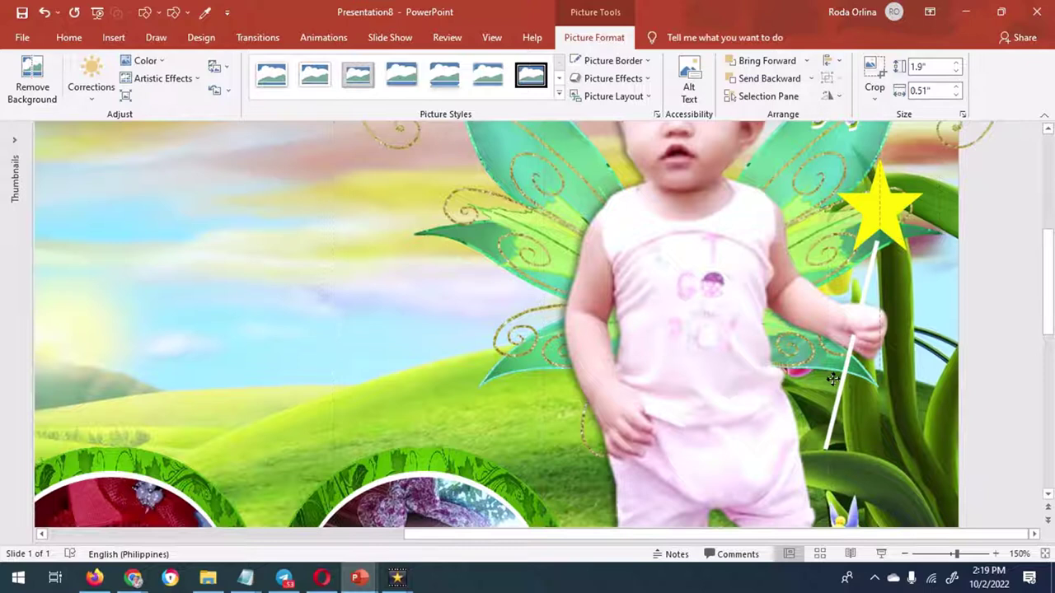
left_click_drag(838, 377, 839, 360)
left_click(880, 204)
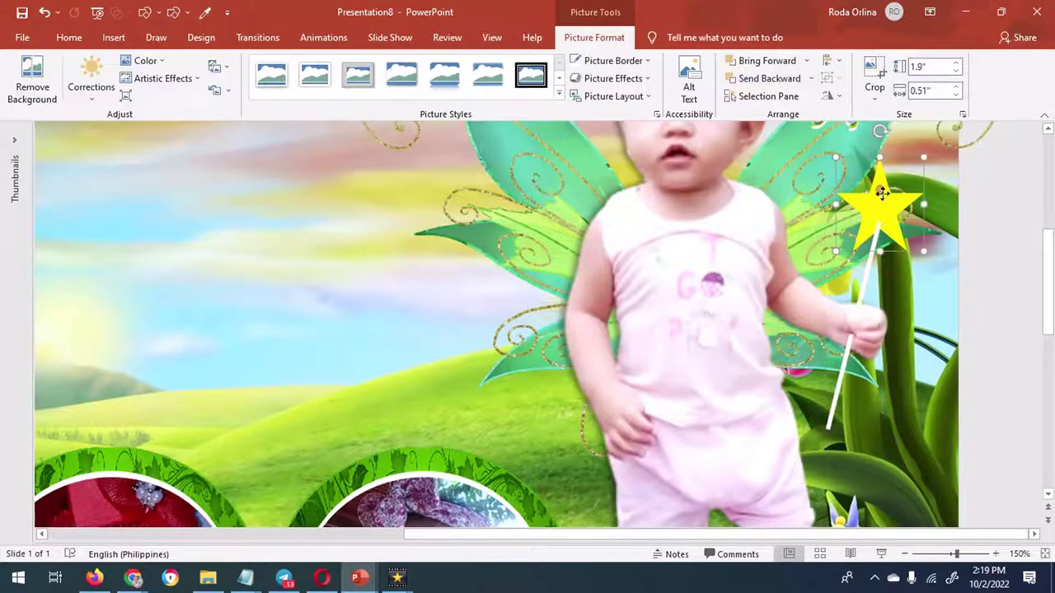
left_click(619, 41)
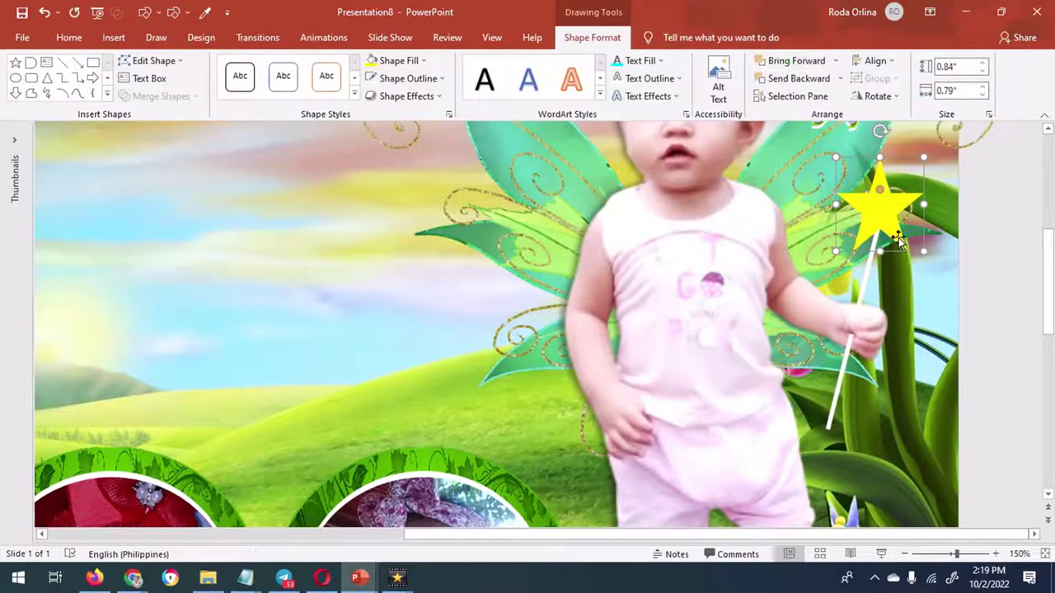
left_click_drag(887, 207, 885, 213)
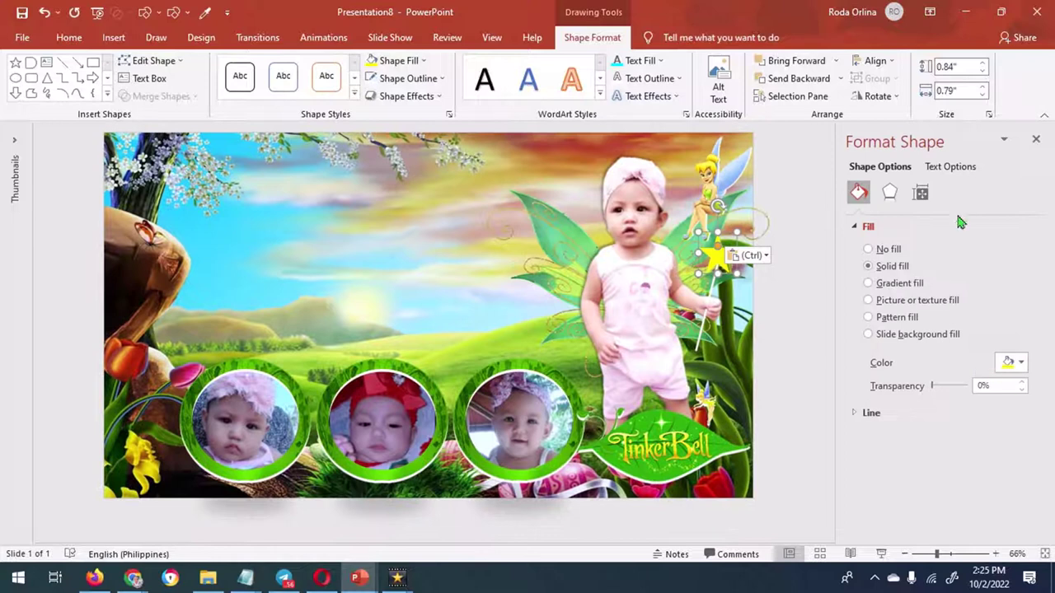
Give the star's shadow a yellow colour and a 22 pt blur.
left_click(890, 192)
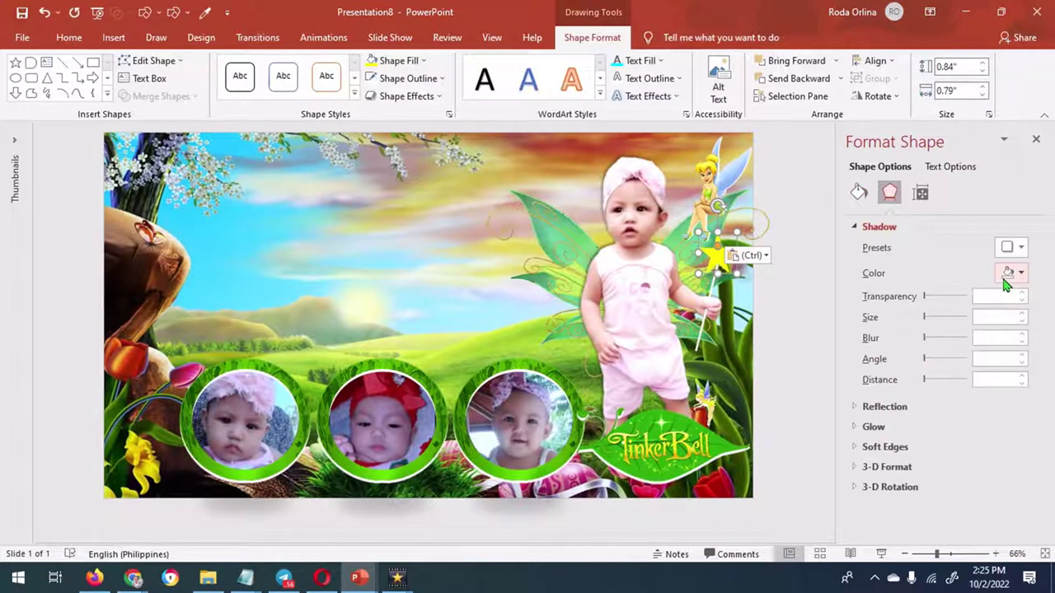
left_click(1009, 274)
left_click(939, 310)
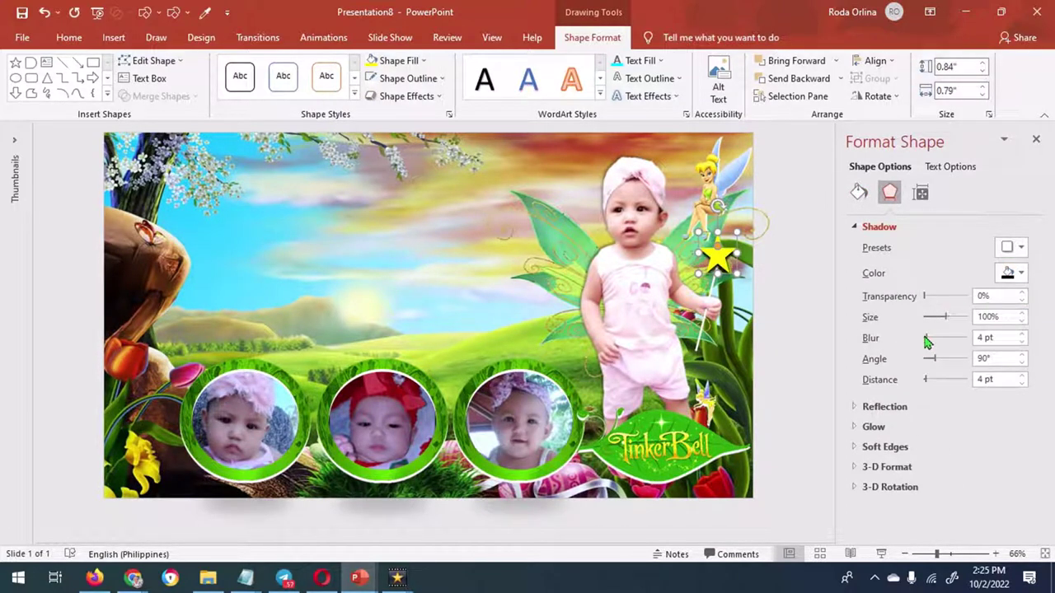
left_click_drag(926, 337, 931, 337)
left_click(1009, 274)
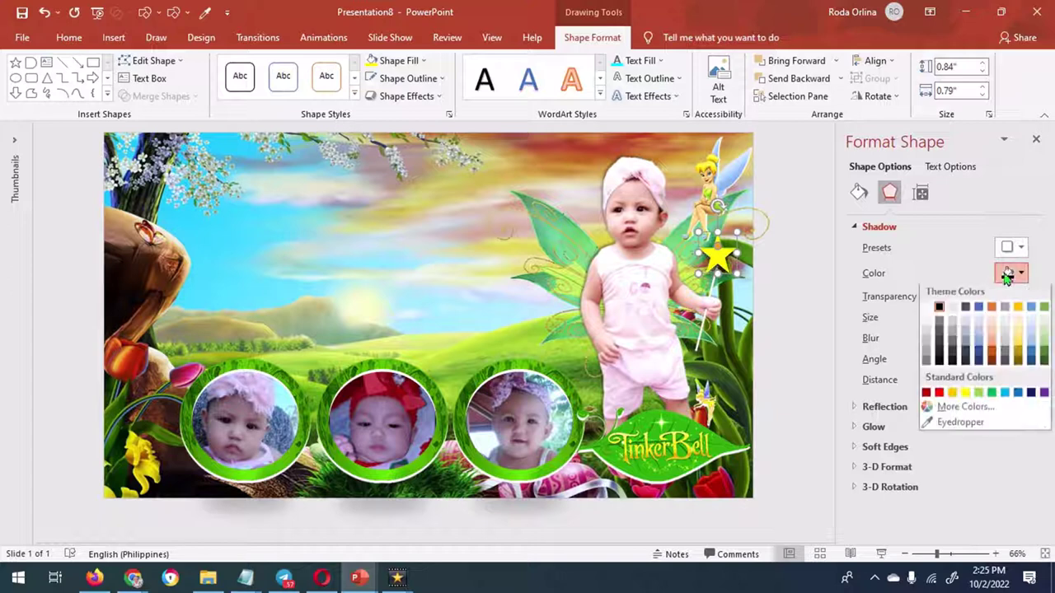
left_click(956, 393)
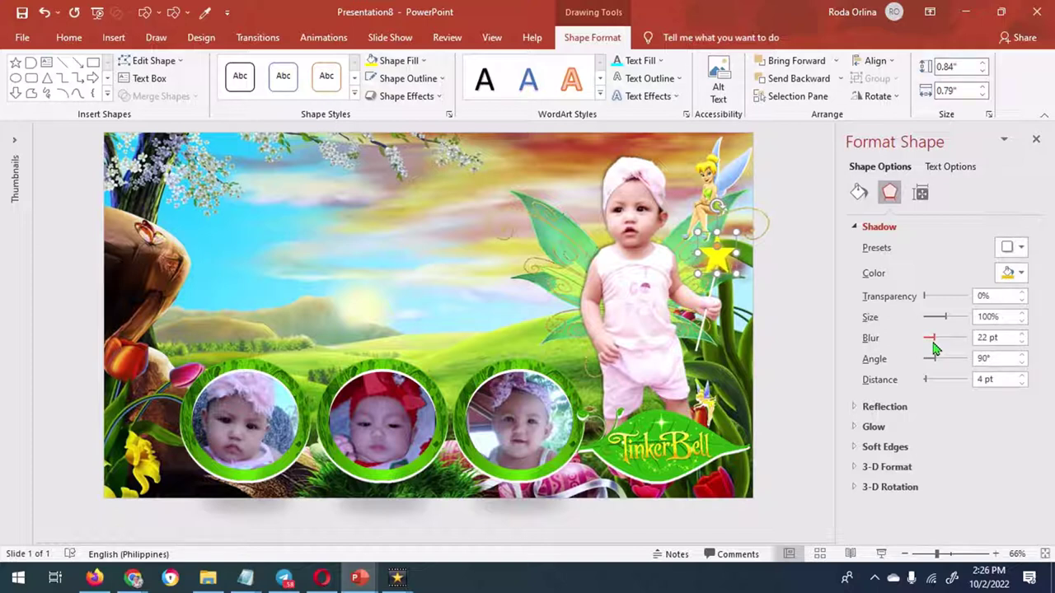
left_click(1036, 144)
left_click(966, 252)
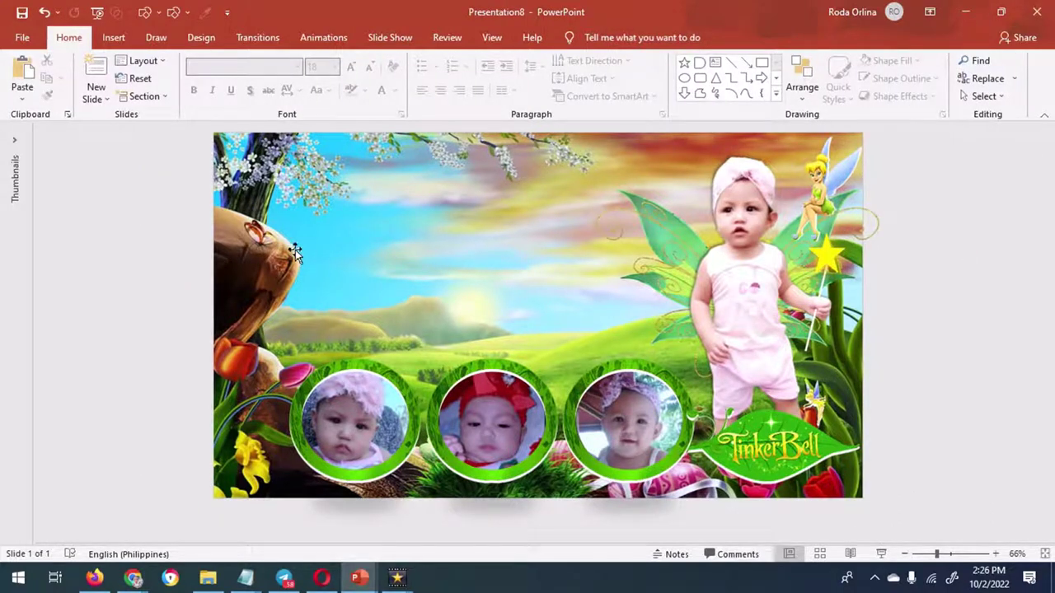
Crop the fairy-wings baby picture.
left_click(854, 219)
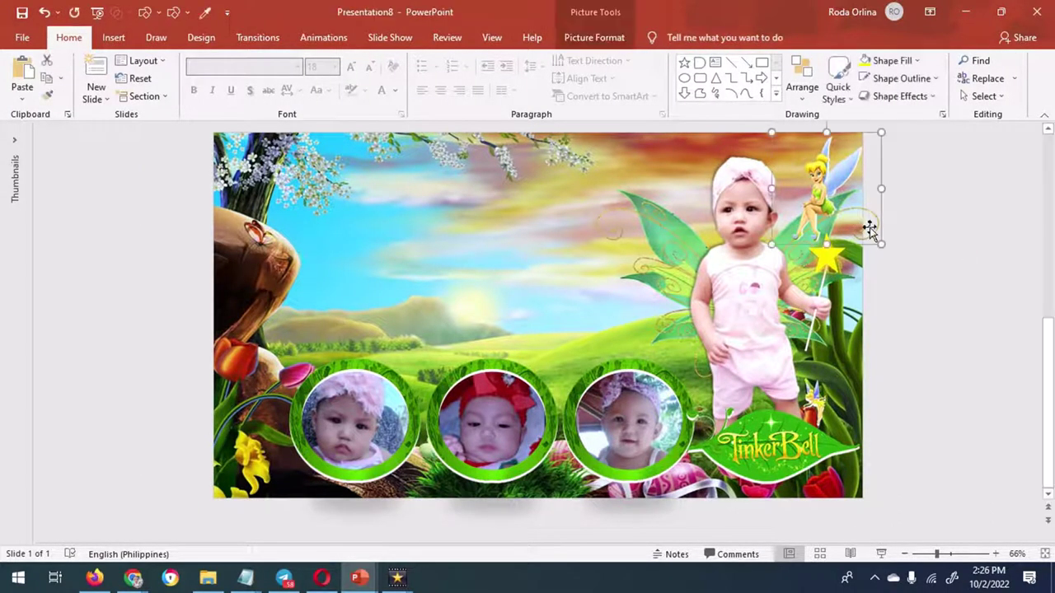
left_click(594, 37)
left_click(876, 72)
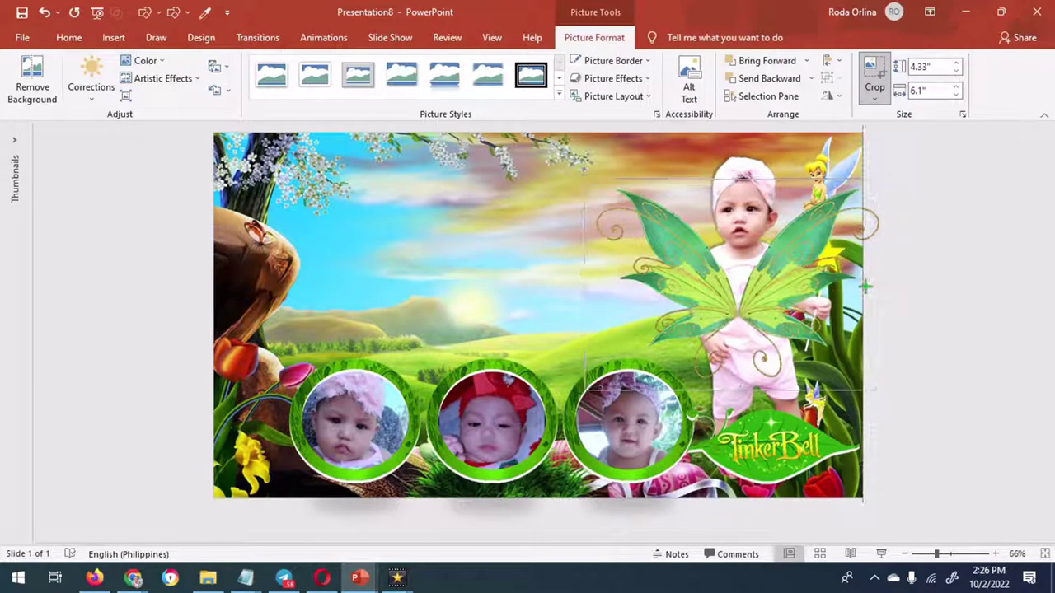
left_click(985, 269)
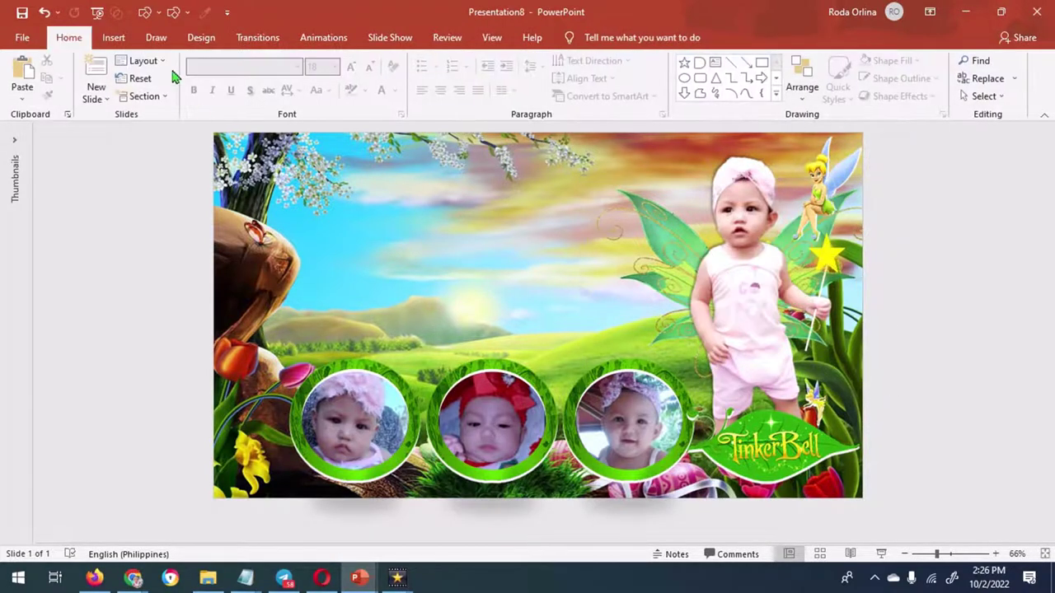
Insert a WordArt text box reading 'Happy'.
left_click(113, 38)
left_click(777, 78)
left_click(781, 132)
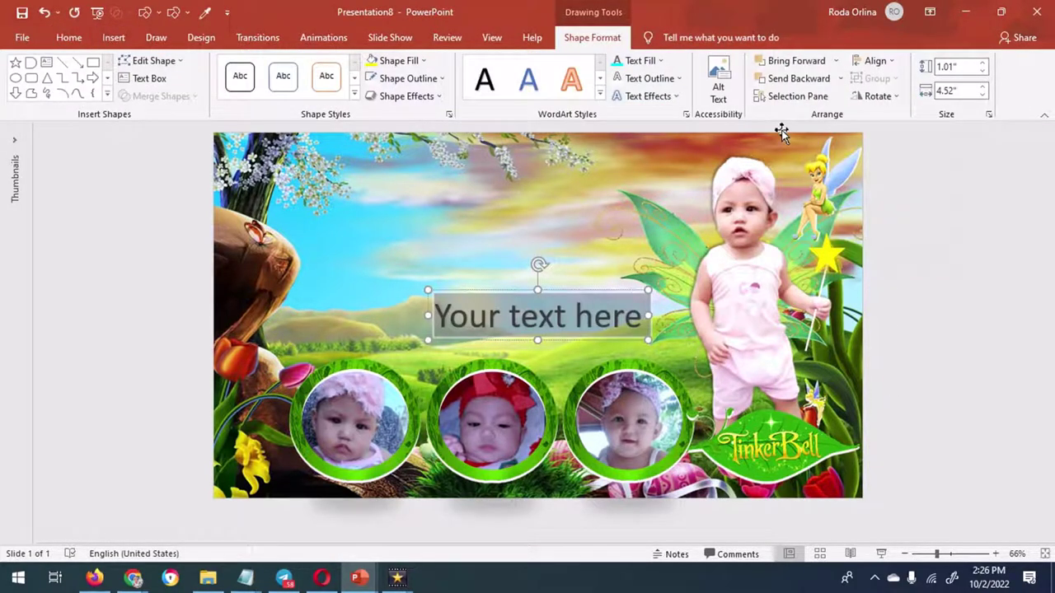
type("Happy")
Set 'Happy' to TinkerBell font at size 88 and move it to the top-left.
left_click(69, 37)
left_click(239, 66)
left_click(296, 66)
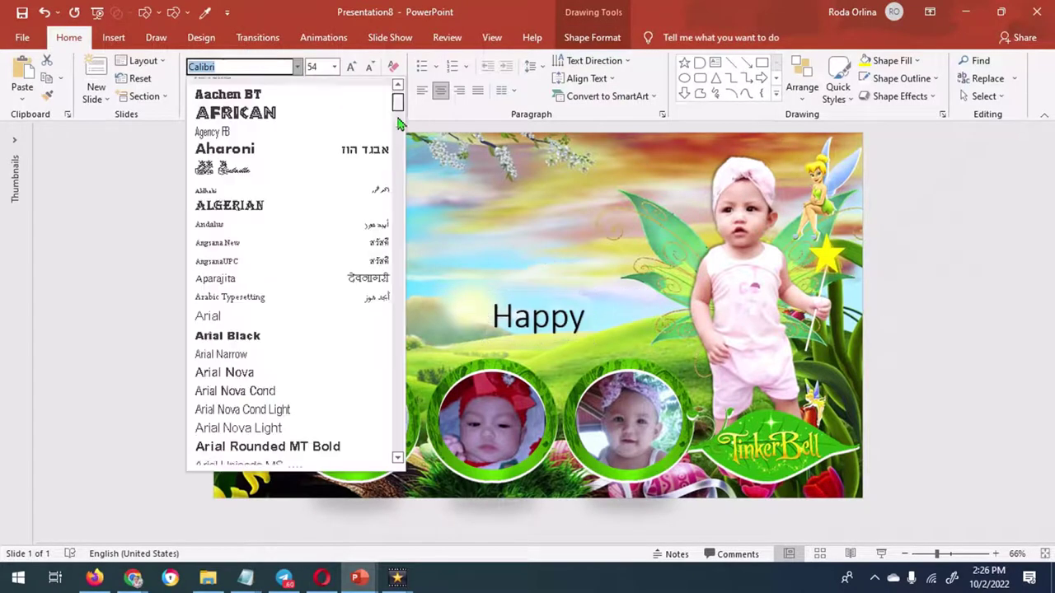
scroll(366, 400, "down", 15)
scroll(379, 362, "down", 5)
left_click(231, 174)
left_click(353, 66)
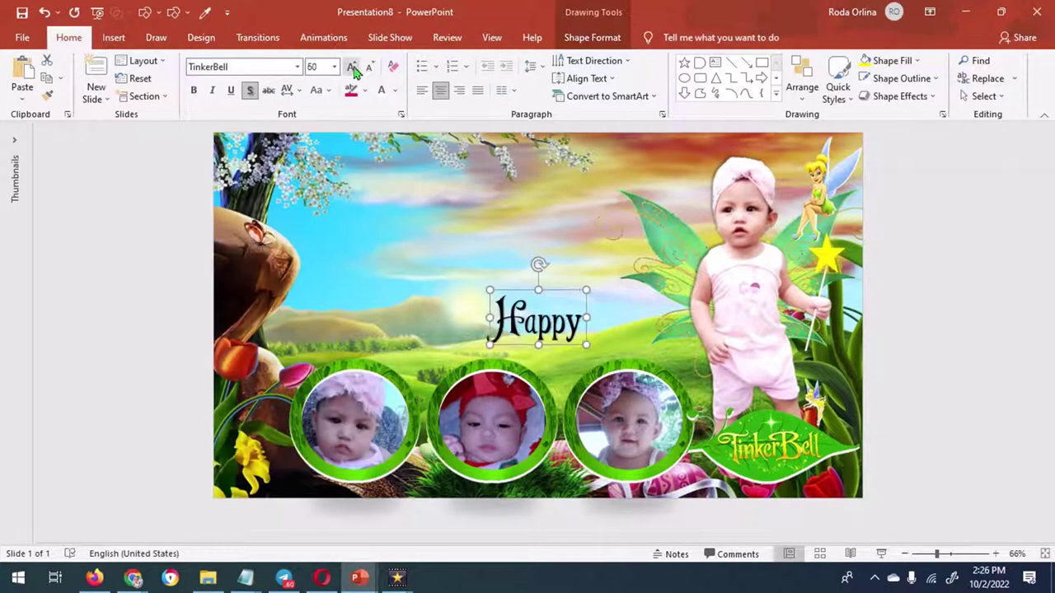
left_click(353, 66)
left_click(353, 65)
left_click(352, 66)
left_click(352, 66)
left_click_drag(558, 292, 392, 160)
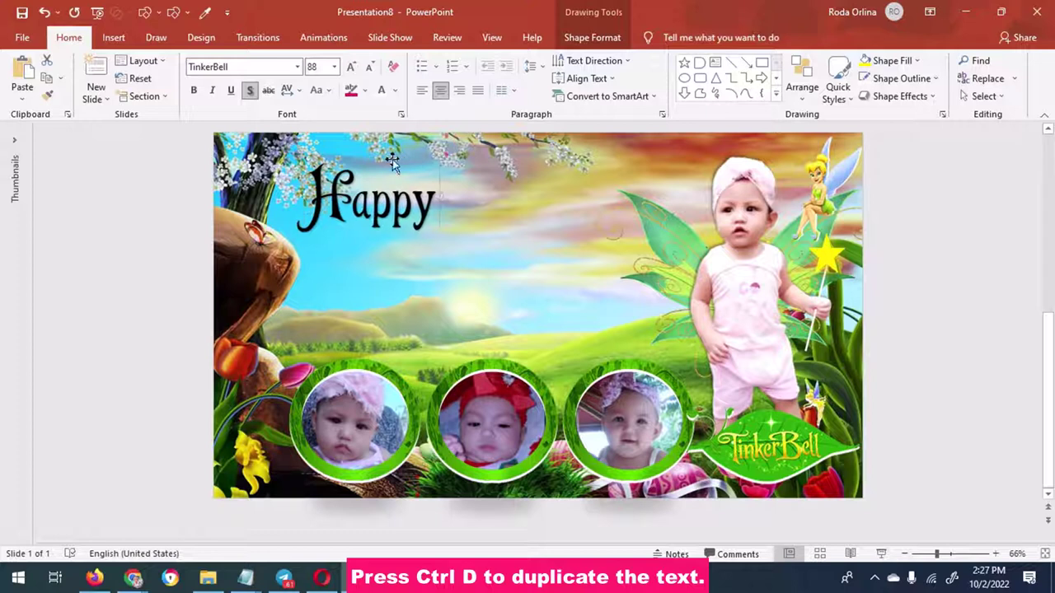
Duplicate the text as 'Birthday' beside 'Happy' and pull out another copy.
key("ctrl+d")
mouse_move(395, 247)
left_mouse_down()
mouse_move(395, 269)
mouse_move(619, 198)
mouse_move(631, 183)
left_mouse_up()
type("Birthday")
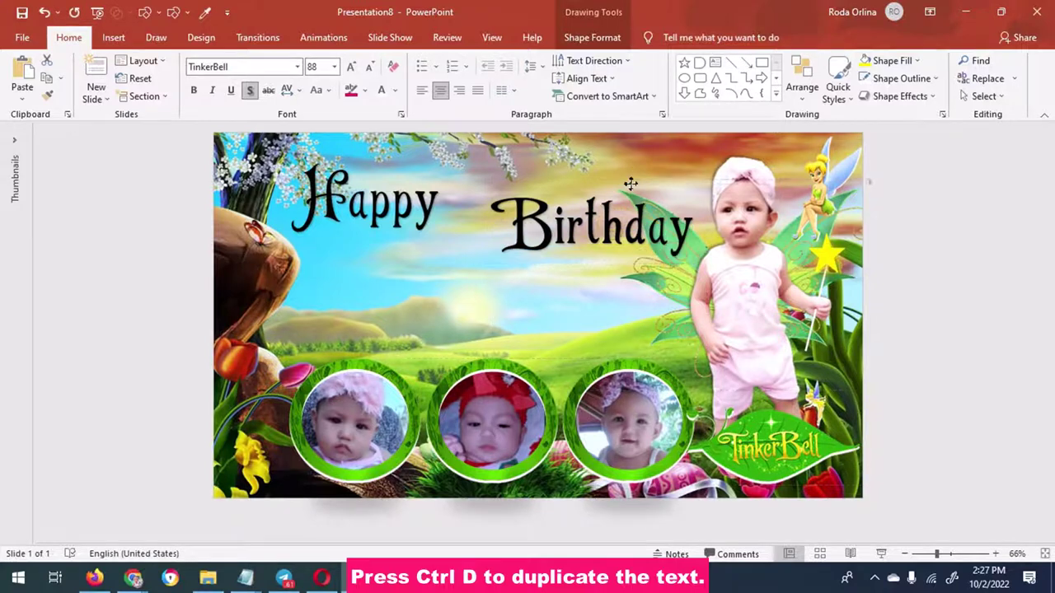
left_click_drag(392, 152, 403, 184)
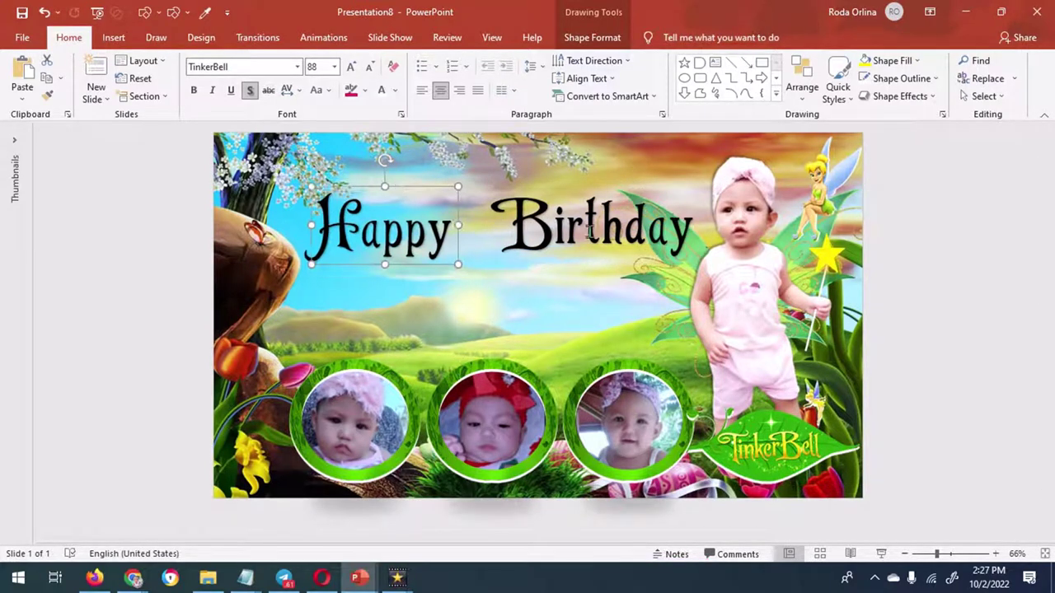
mouse_move(594, 183)
left_mouse_down()
mouse_move(610, 194)
mouse_move(528, 266)
mouse_move(498, 138)
mouse_move(480, 133)
mouse_move(508, 384)
left_mouse_up()
Make the copy a '1' at size 72 and add a bold raised 'st' beside it.
type("1")
left_click(350, 66)
type("72")
key("Return")
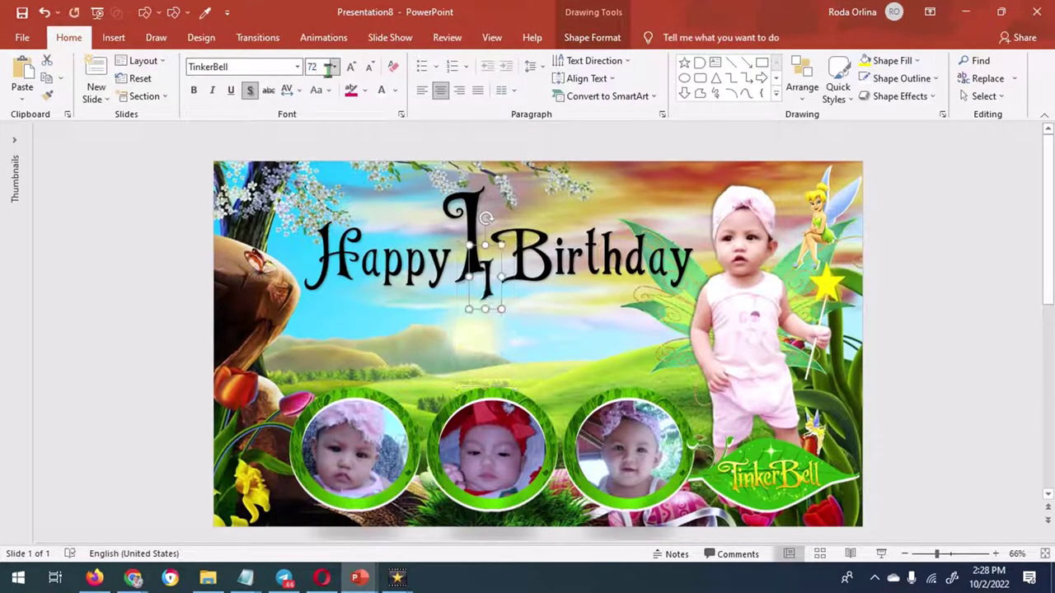
type("st")
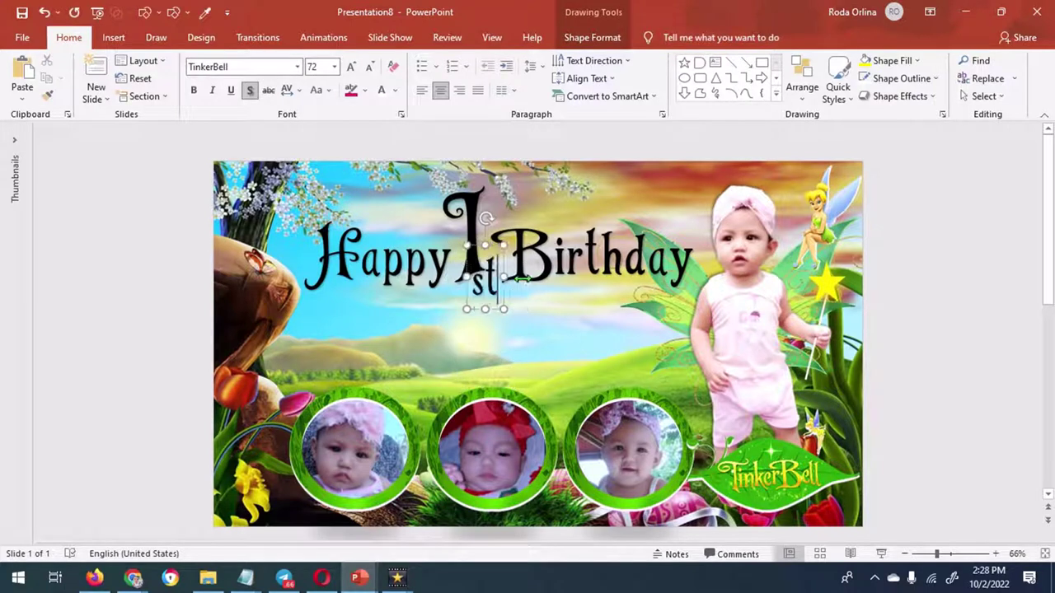
left_click_drag(492, 245, 508, 161)
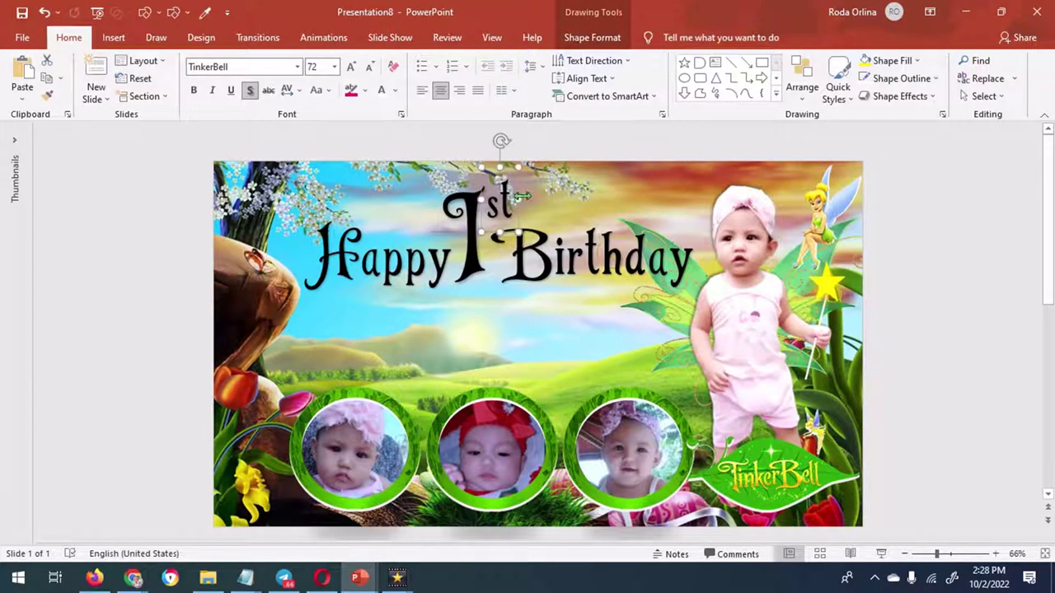
left_click(194, 94)
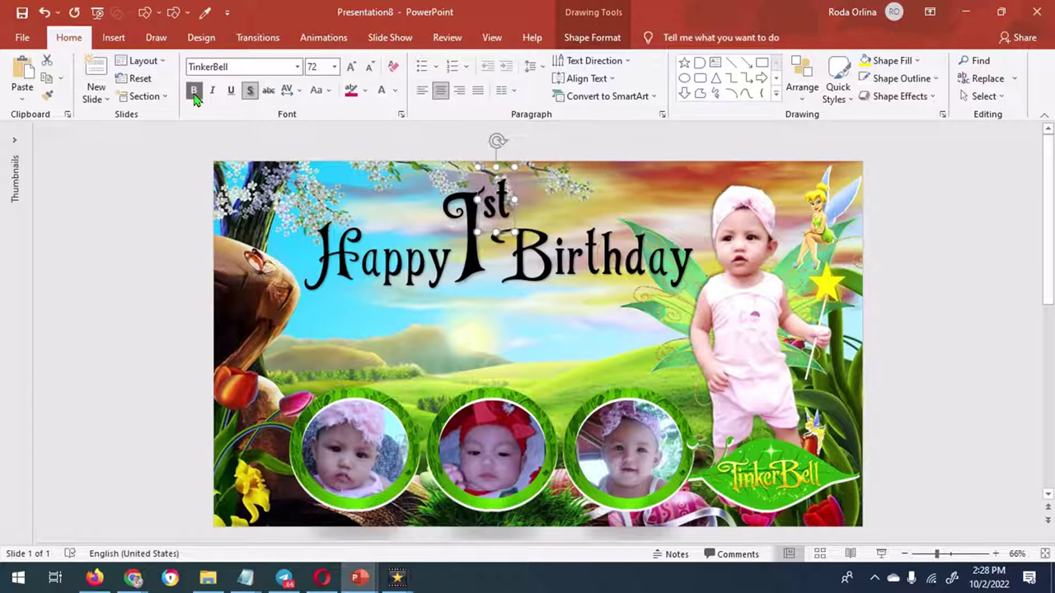
Place a copy of 'Birthday' under the title, retype it as the child's name at 130 pt.
left_click(589, 247)
left_click_drag(596, 218, 484, 306)
type("Khoene Faye")
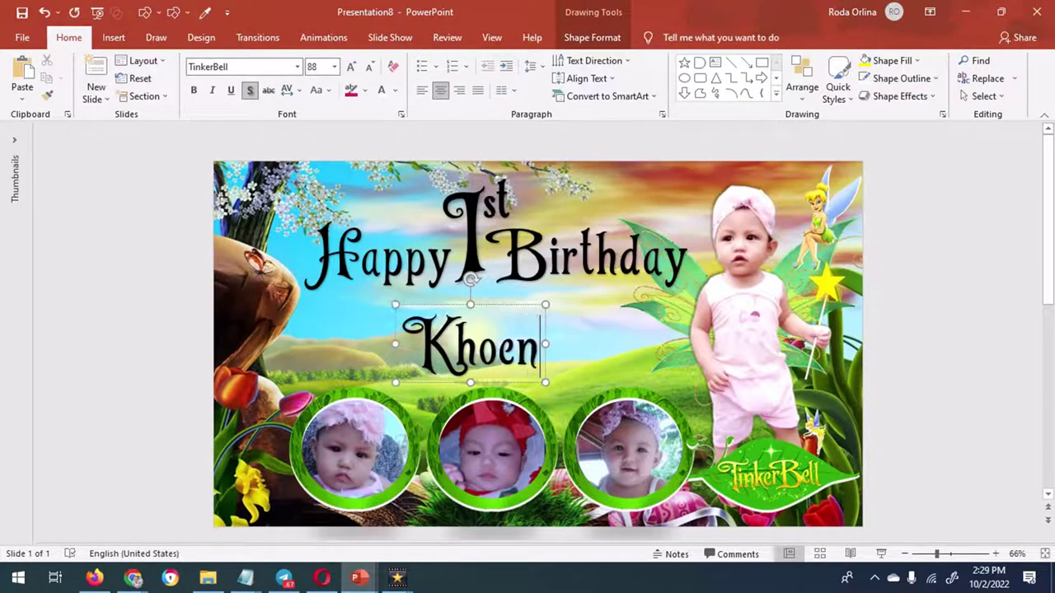
left_click(350, 66)
left_click(351, 66)
left_click(350, 66)
left_click(351, 65)
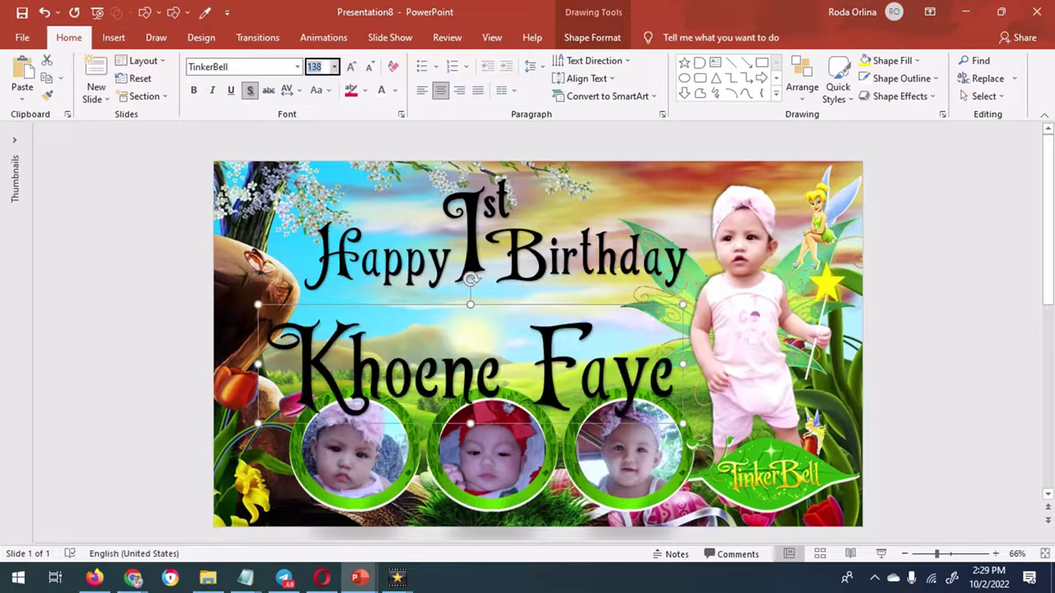
type("130")
left_click_drag(557, 286, 567, 278)
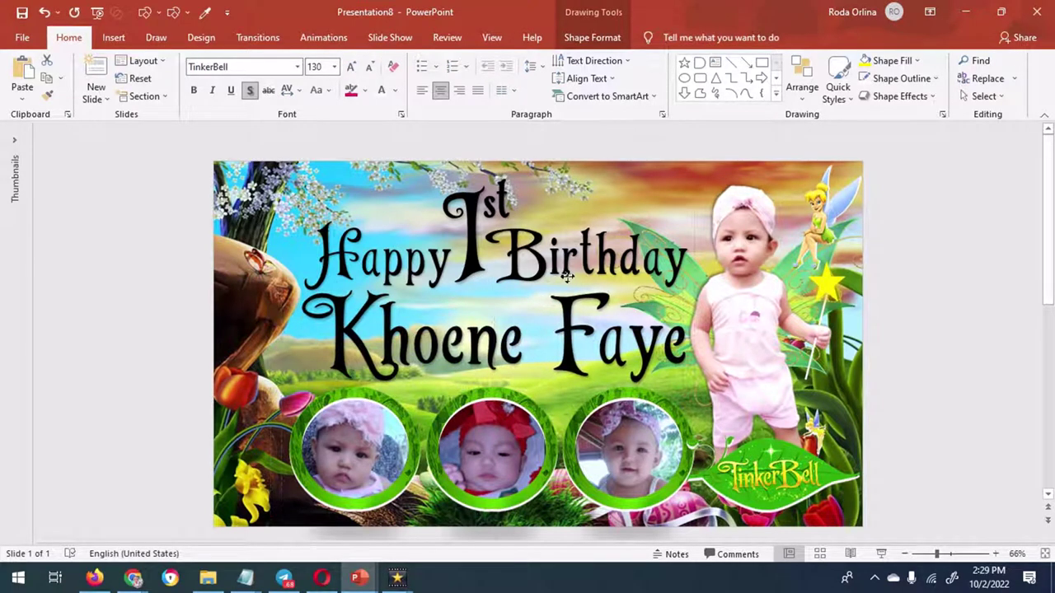
left_click(114, 37)
Insert the Tinker Bell PNGs, undo the large copy, and place two small figures between the photo rings.
left_click(113, 86)
left_click(136, 132)
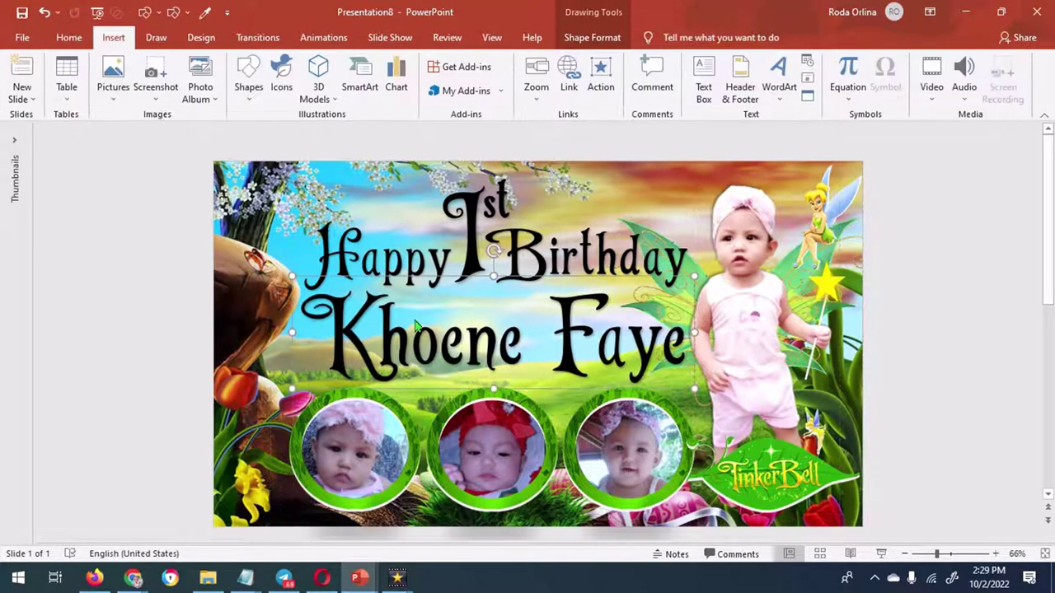
left_click(885, 491)
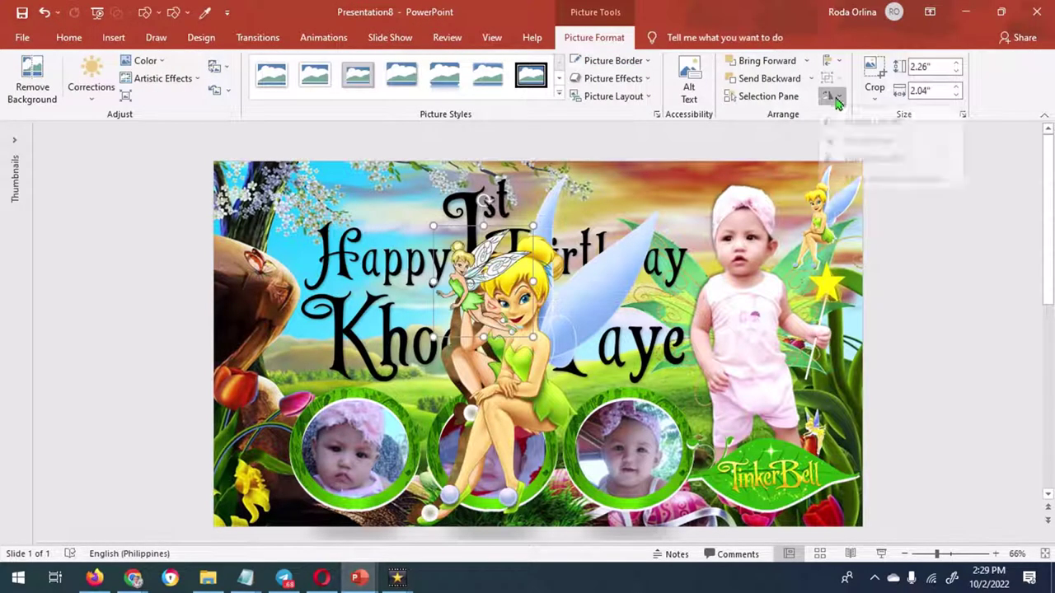
left_click_drag(528, 334, 493, 291)
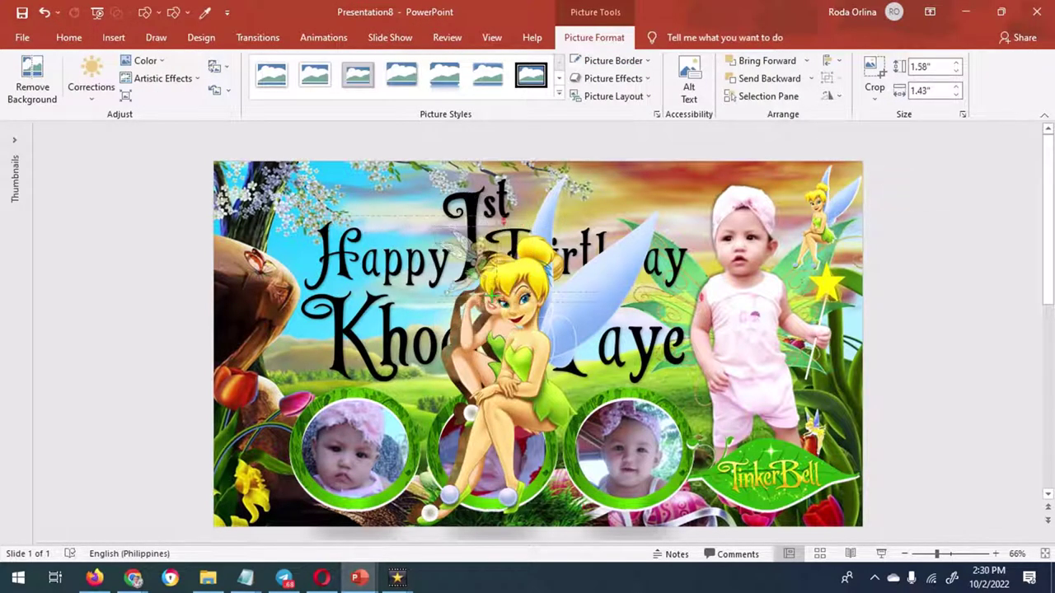
left_click_drag(459, 260, 433, 196)
mouse_move(516, 349)
left_mouse_down()
mouse_move(527, 328)
mouse_move(416, 446)
mouse_move(428, 438)
left_mouse_up()
key("ctrl+z")
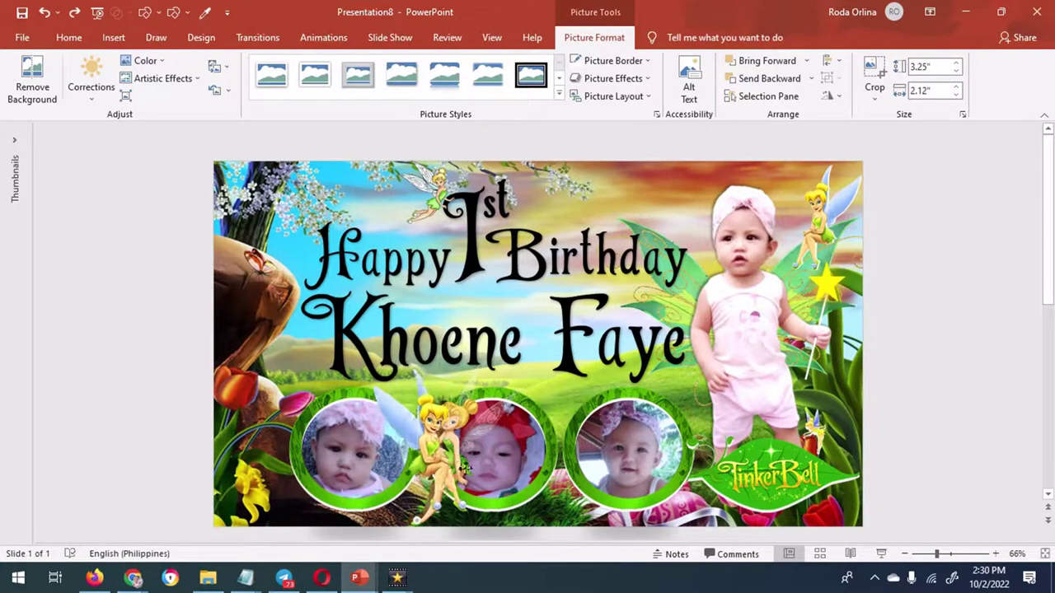
left_click_drag(473, 412, 606, 402)
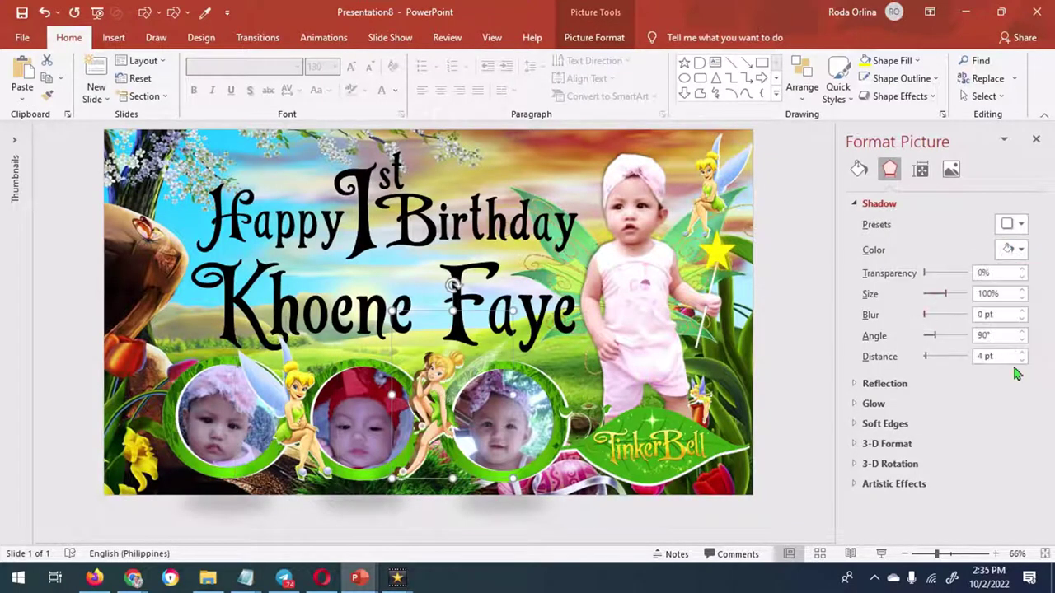
Select the 'Happy Birthday', '1' and 'st' text boxes together and show their Text Fill settings.
left_click(277, 221)
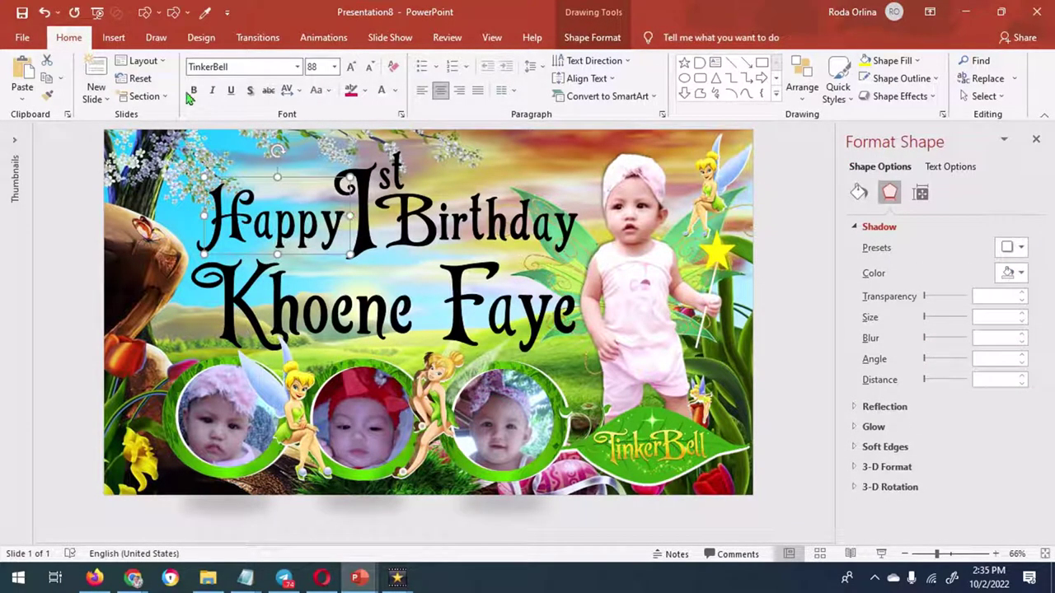
left_click(381, 206)
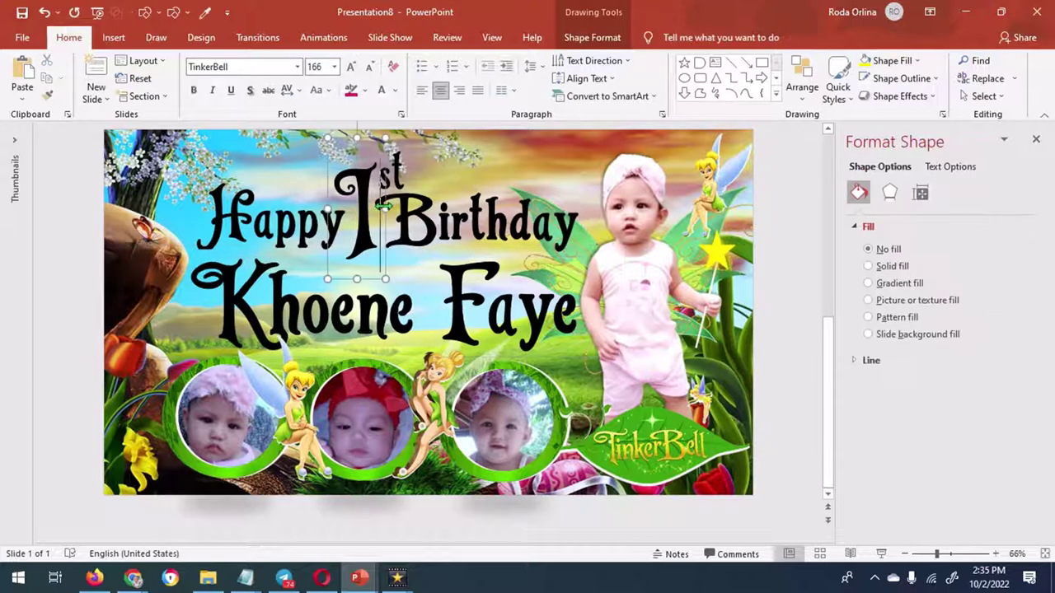
left_click(396, 175)
left_click(266, 222, "shift")
left_click(593, 38)
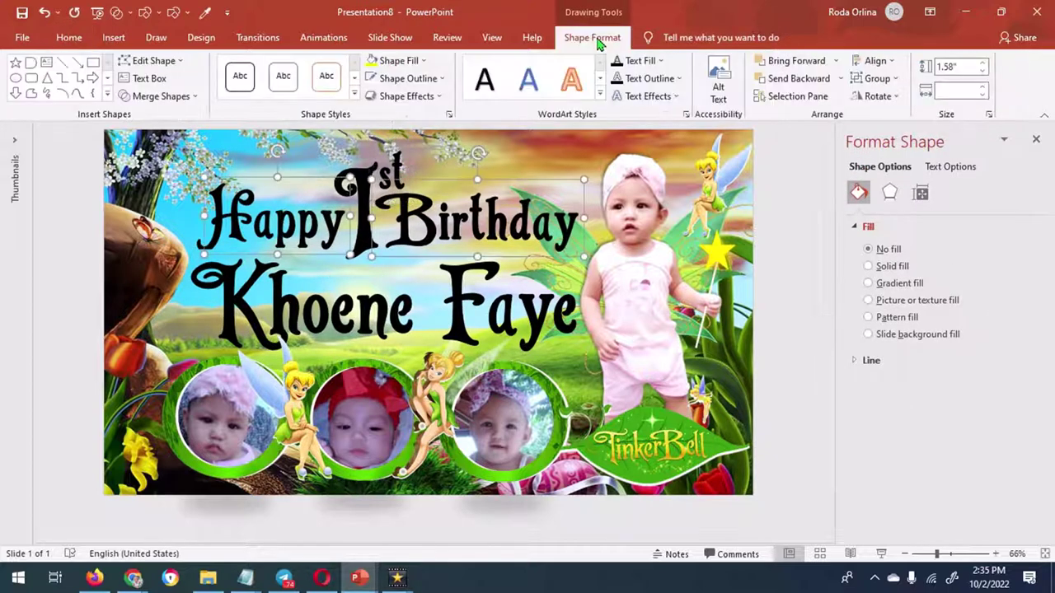
left_click(951, 166)
left_click(858, 192)
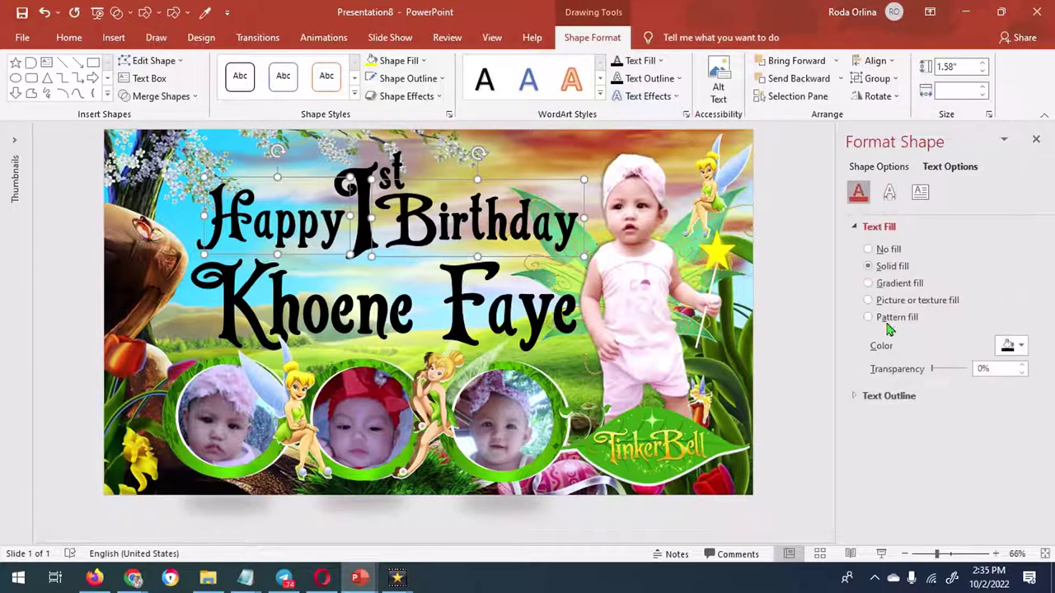
Finish the title's gradient with yellow stops, a vertical 90° direction, and a red shadow.
left_click(868, 283)
left_click(965, 434)
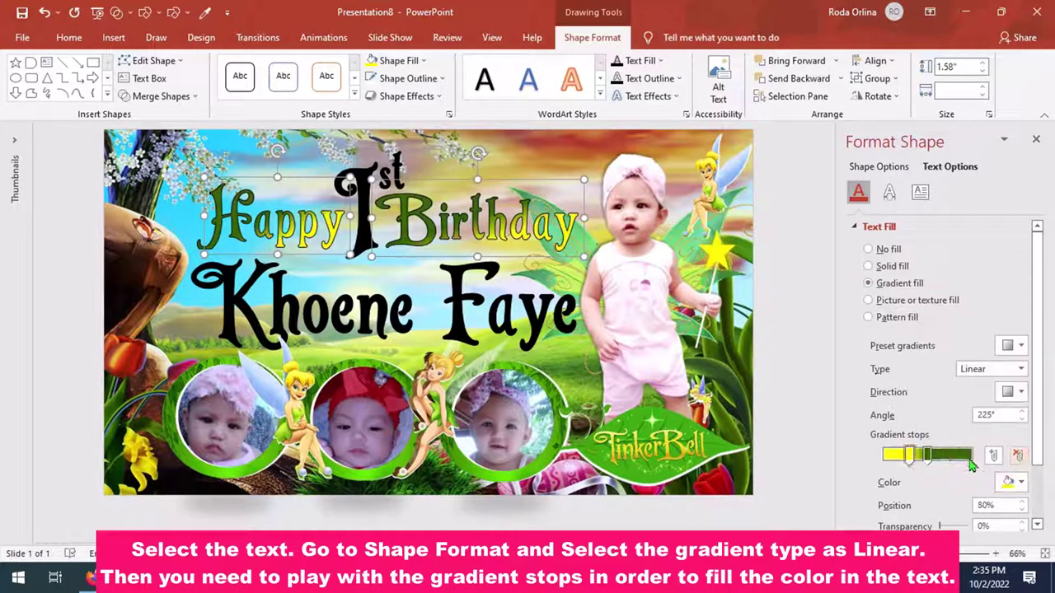
left_click(927, 454)
left_click(1007, 482)
left_click(965, 434)
left_click(627, 78)
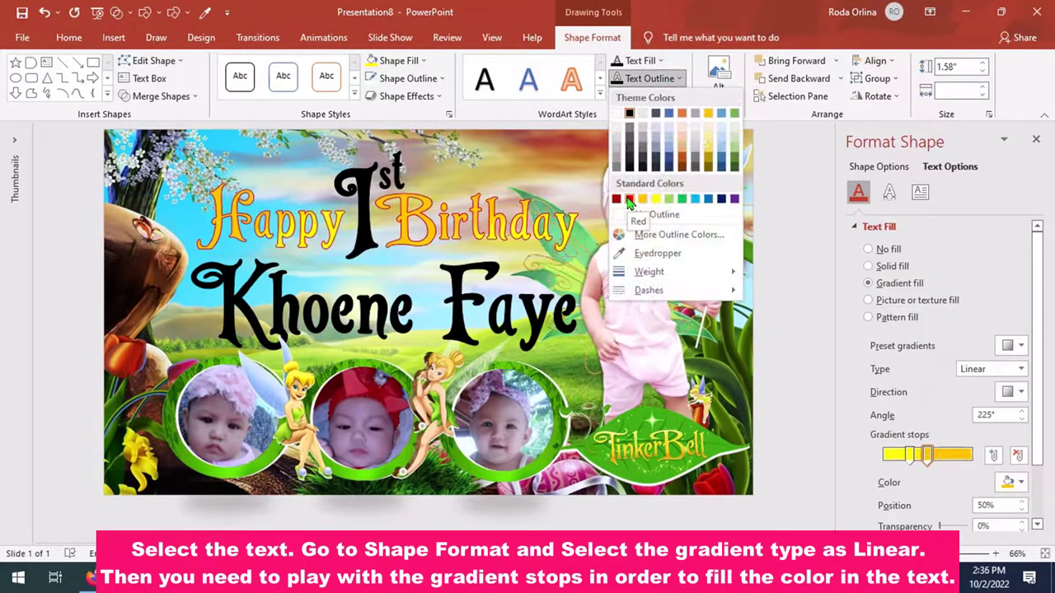
left_click_drag(928, 454, 972, 454)
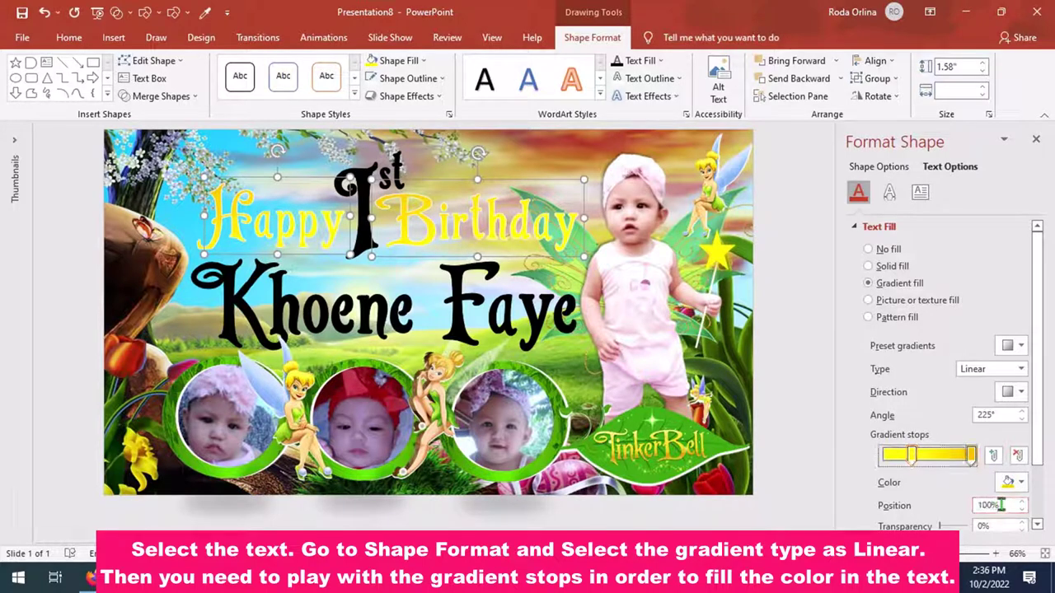
type("90")
left_click(1019, 393)
left_click(930, 424)
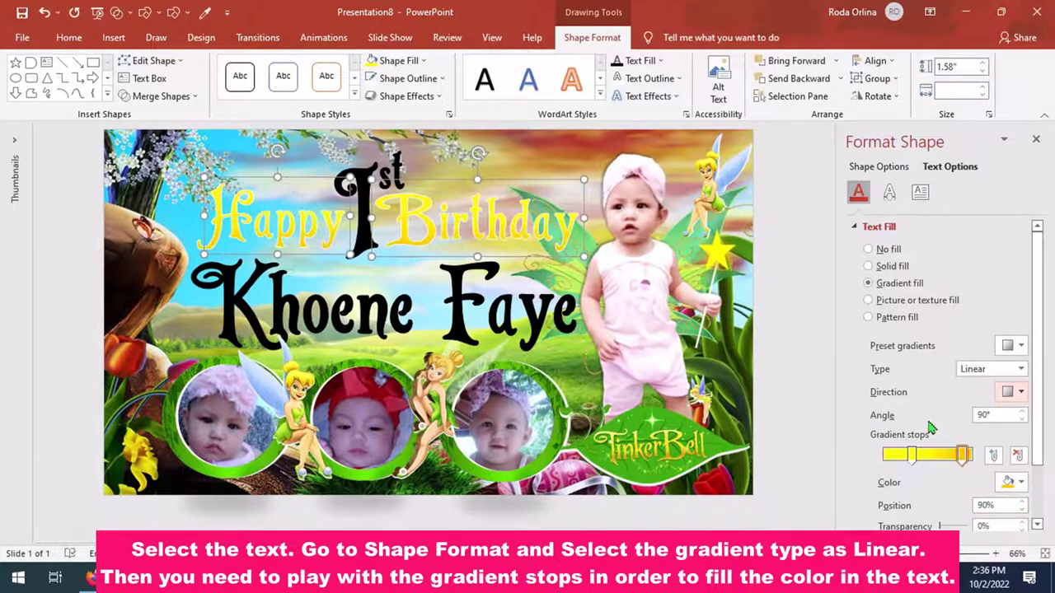
left_click(449, 114)
left_click(1007, 273)
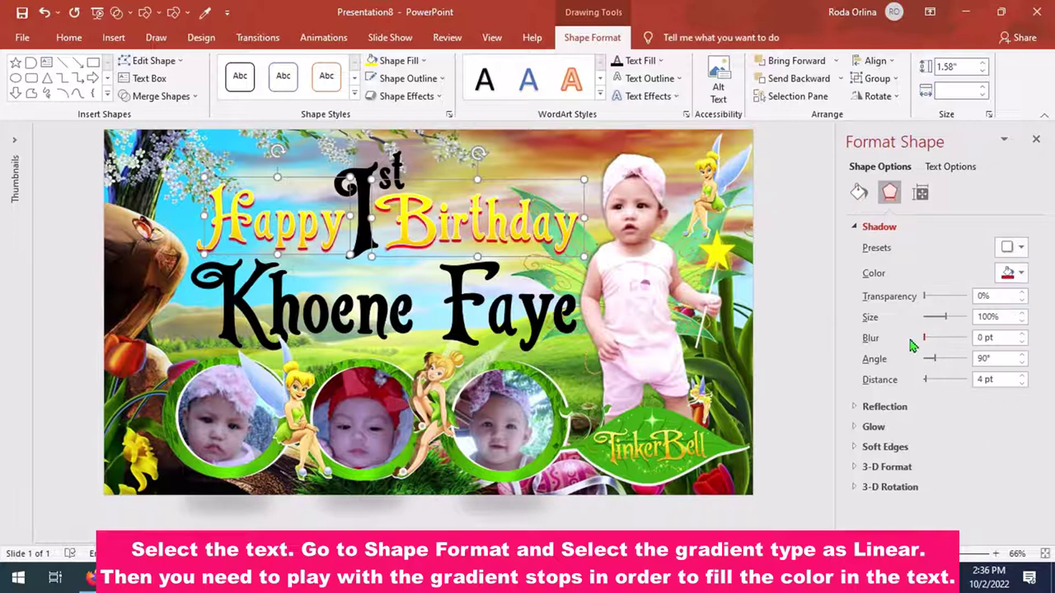
Give the 1st a gradient fill with a red stop and a new green stop.
left_click(383, 210)
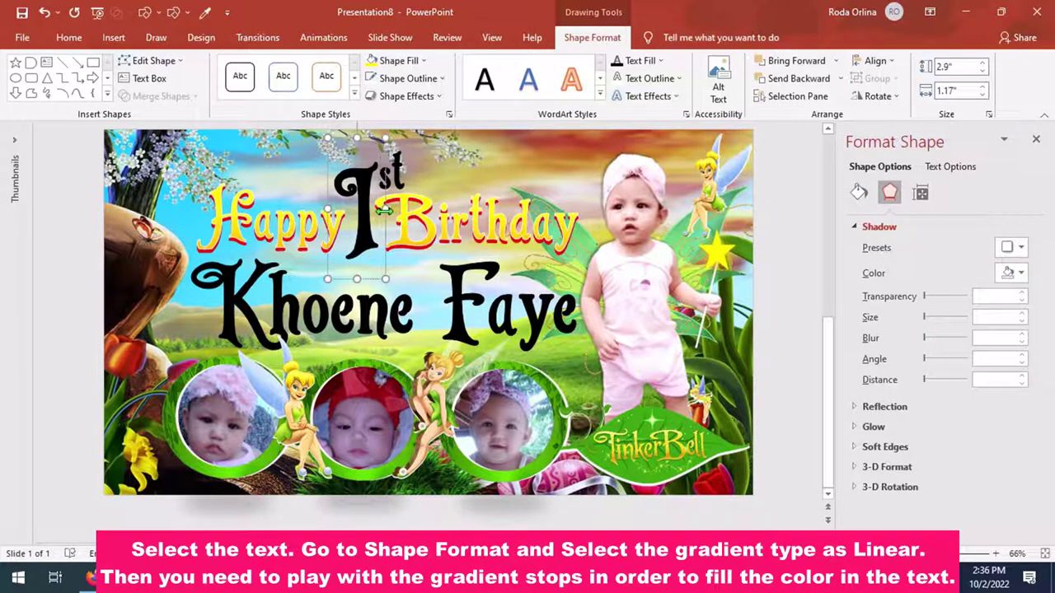
left_click(949, 166)
left_click(868, 283)
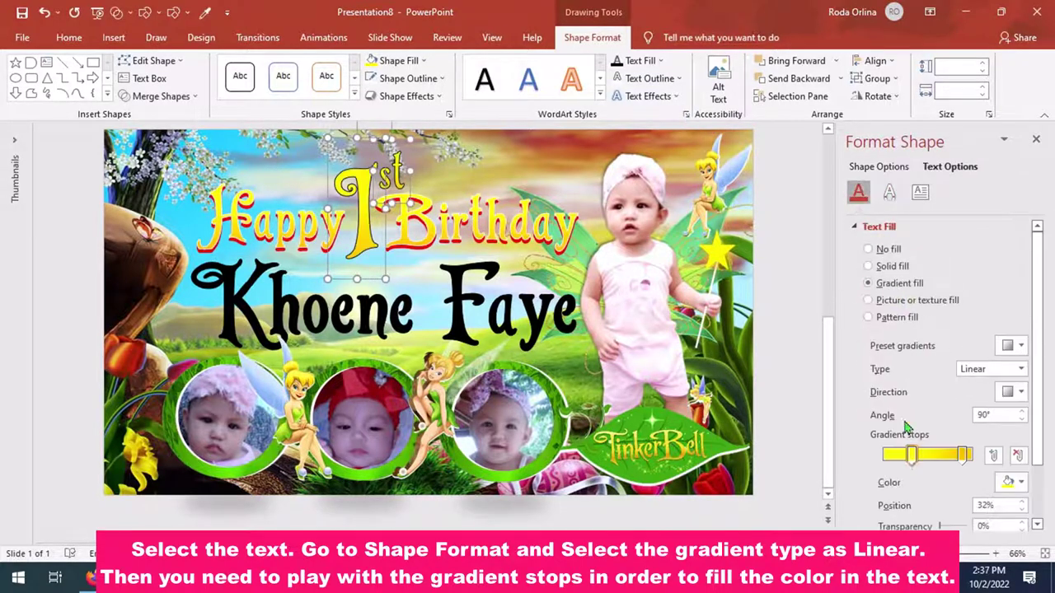
left_click(1021, 482)
left_click(941, 431)
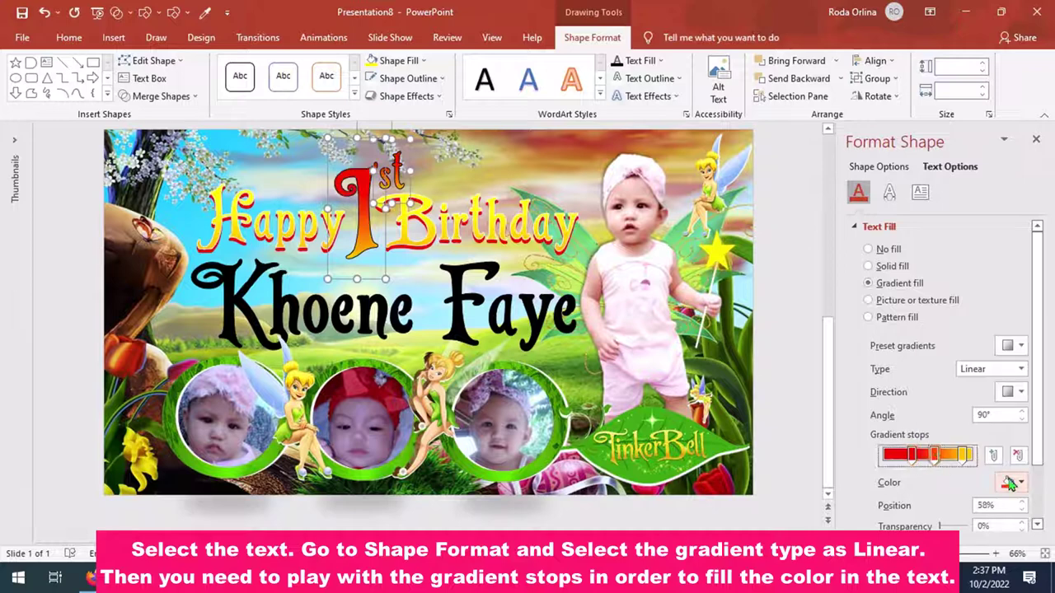
left_click(934, 454)
left_click(1020, 482)
left_click(963, 446)
left_click(432, 151)
left_click(466, 284)
left_click(617, 151)
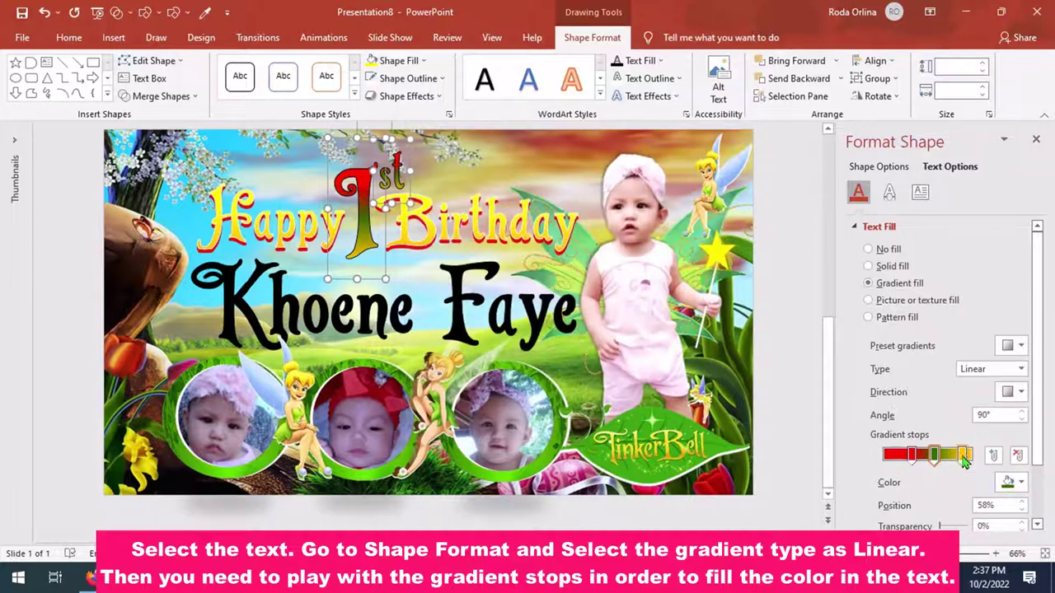
Make the 1st's last gradient stop black at 80 and angle the gradient diagonally.
left_click(912, 454)
left_click(1020, 482)
left_click(945, 382)
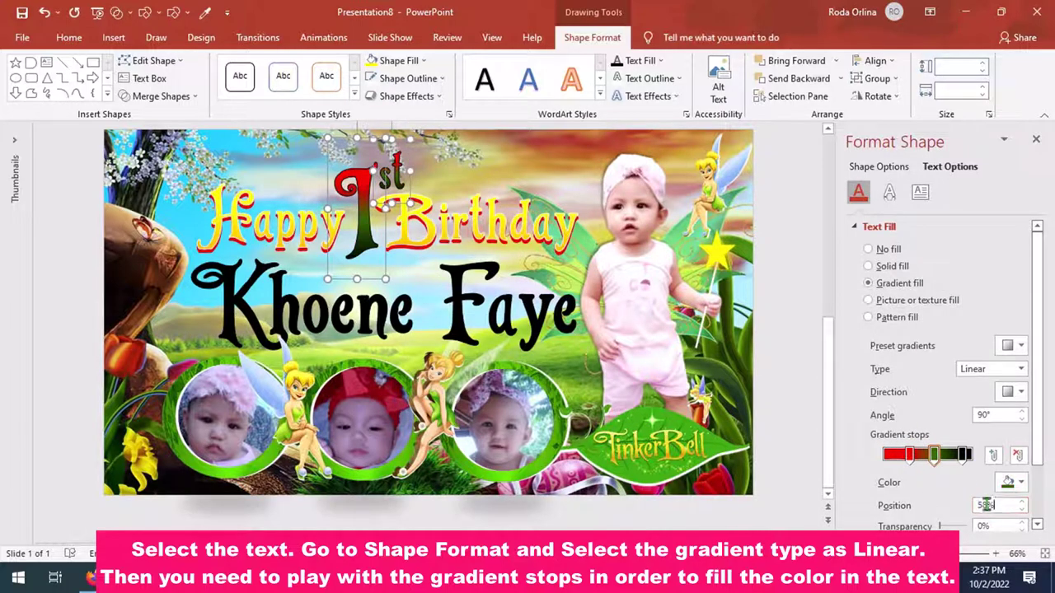
type("5080")
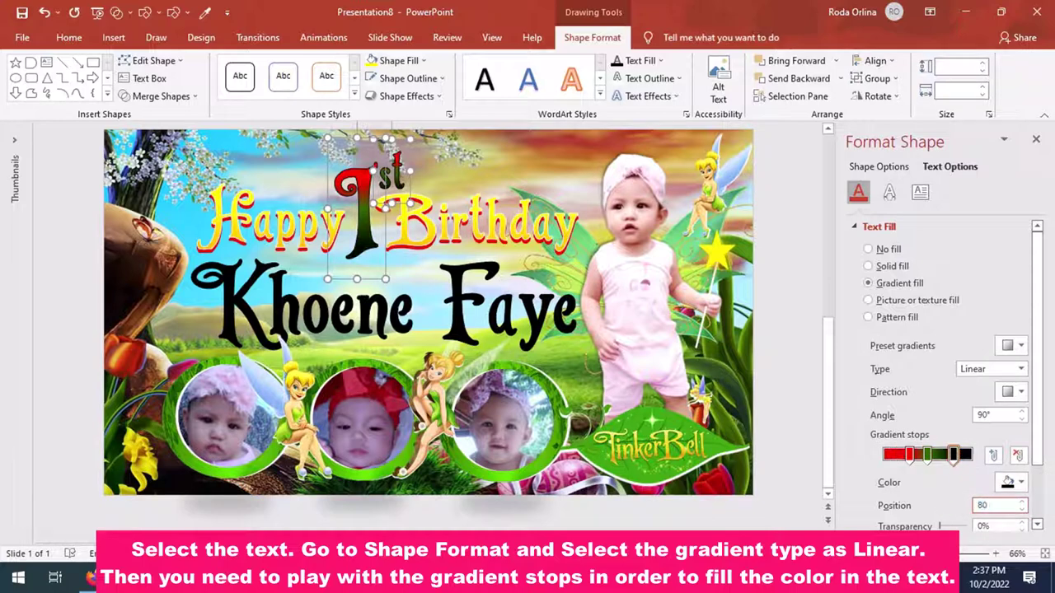
left_click(1012, 391)
left_click(1035, 445)
Give the 1st a coloured drop shadow angled at 186°.
left_click(880, 166)
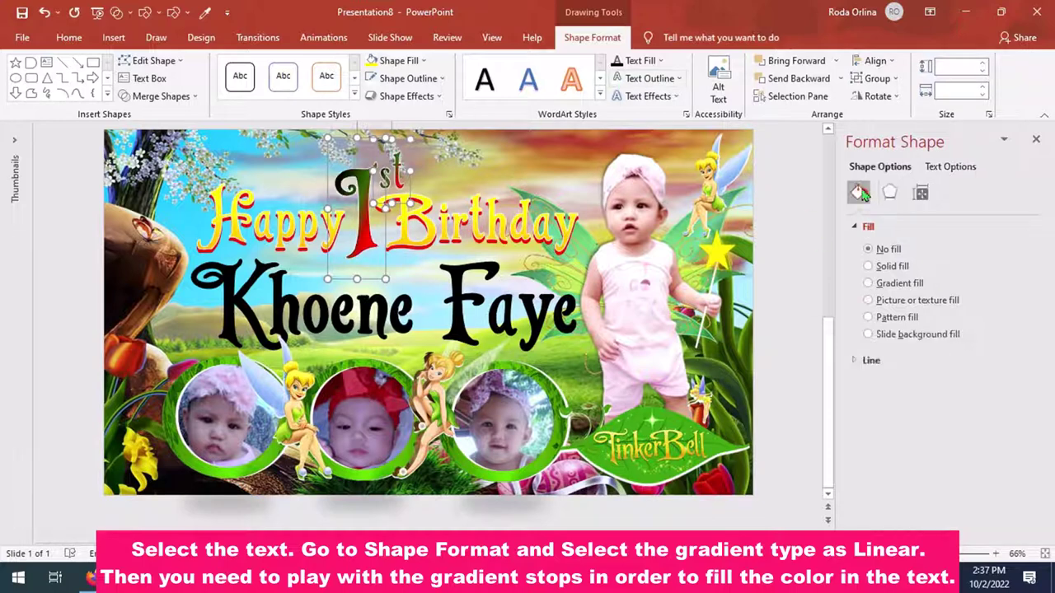
left_click(890, 192)
left_click(1012, 272)
left_click(927, 344)
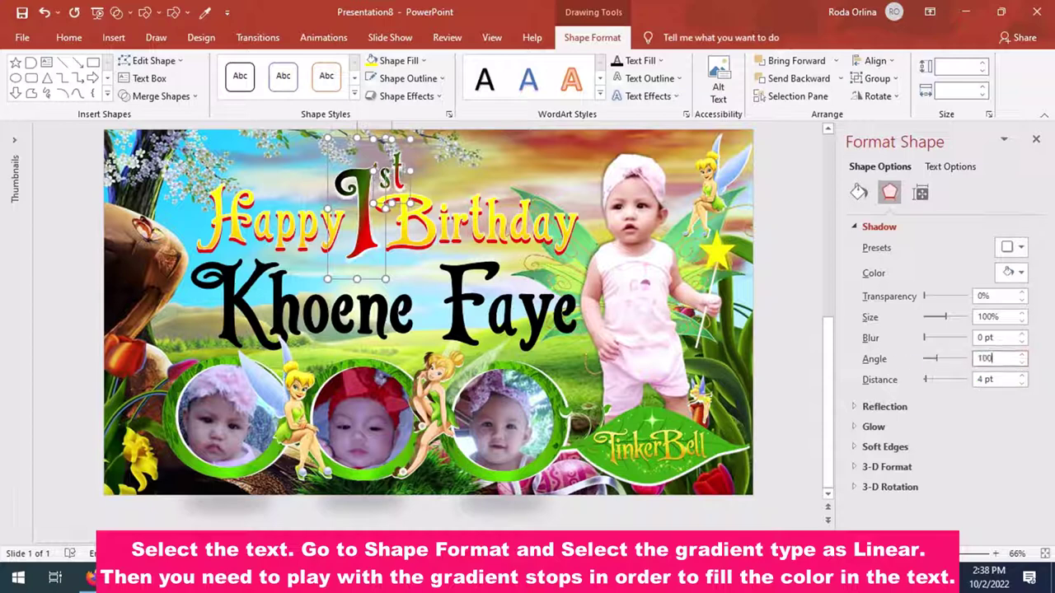
left_click_drag(936, 360, 948, 365)
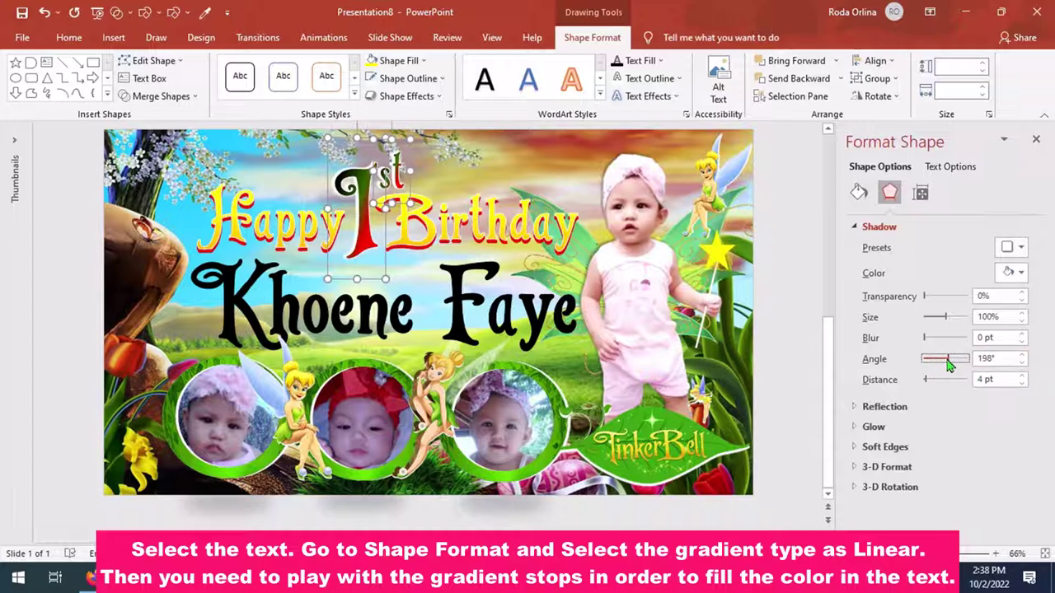
left_click(322, 305)
Fill the name with a gradient, moving a stop to 70% and angling it diagonally.
left_click(949, 166)
left_click(859, 192)
left_click(868, 282)
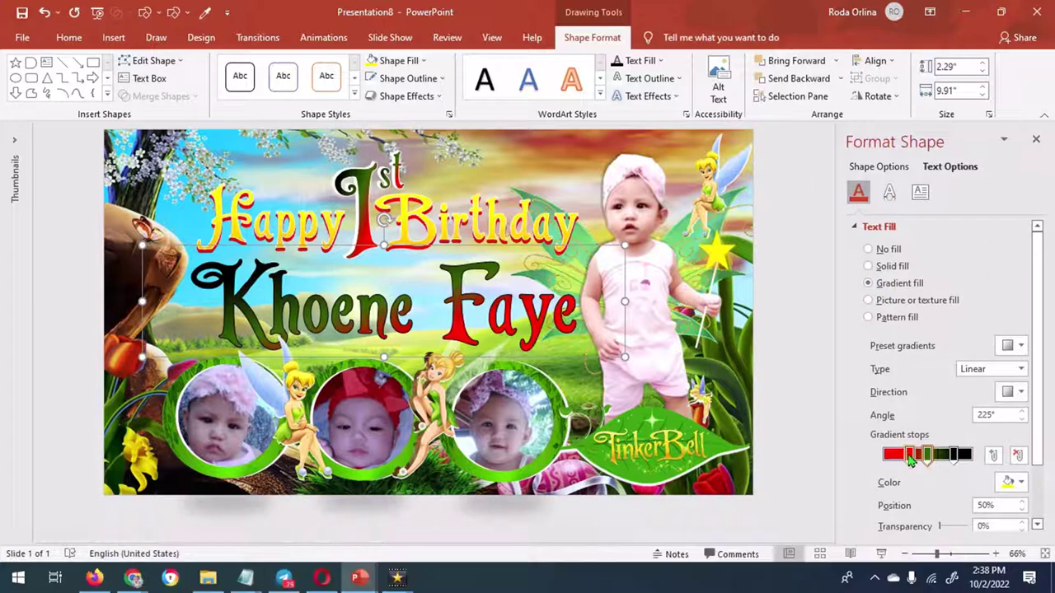
left_click(928, 458)
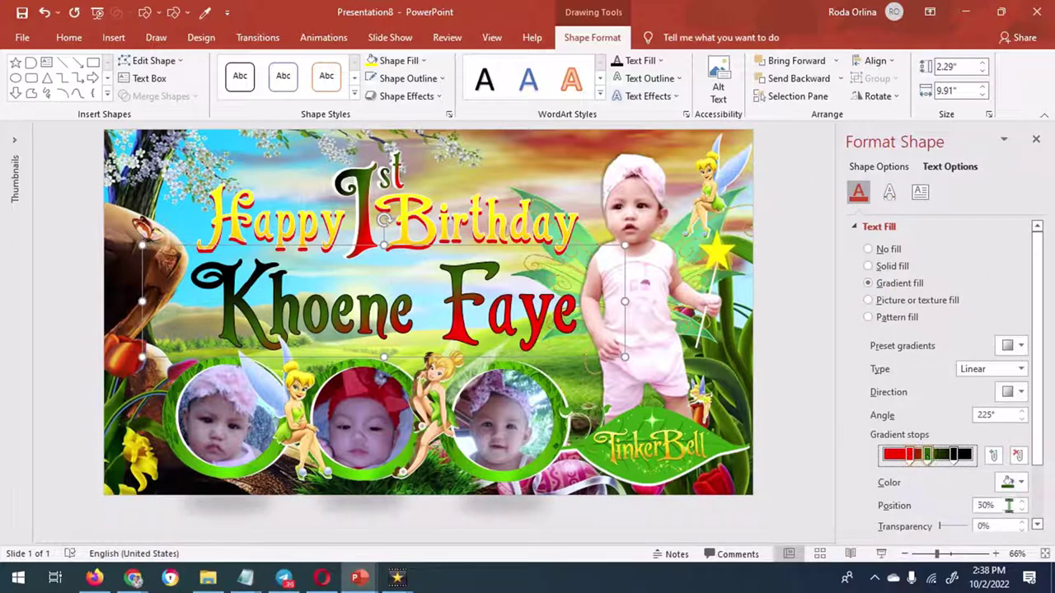
double_click(1008, 505)
type("70")
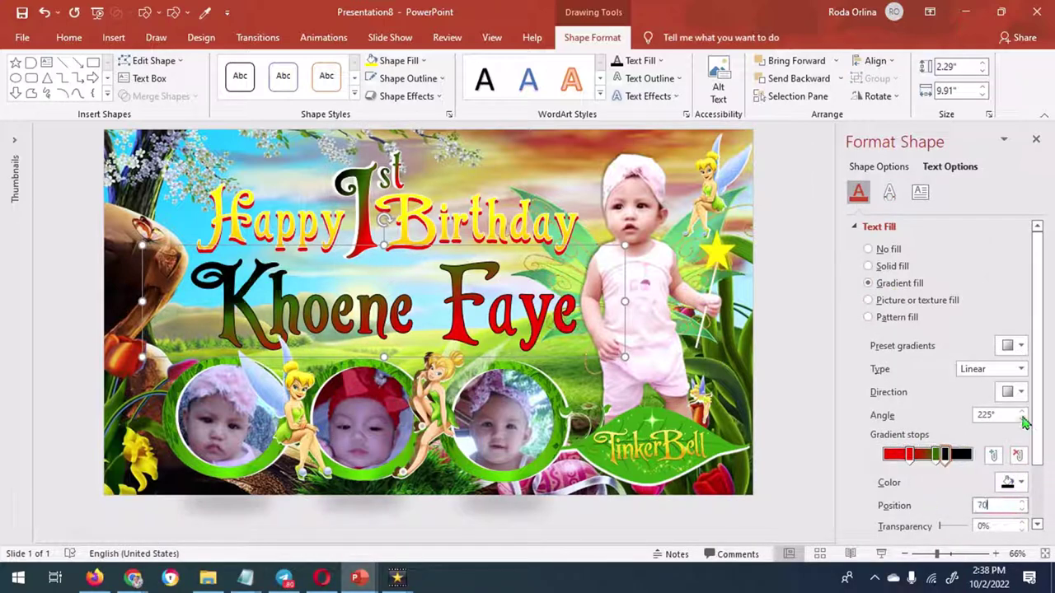
left_click(1020, 392)
left_click(940, 416)
Set the name's drop shadow angle to 100°.
left_click(450, 114)
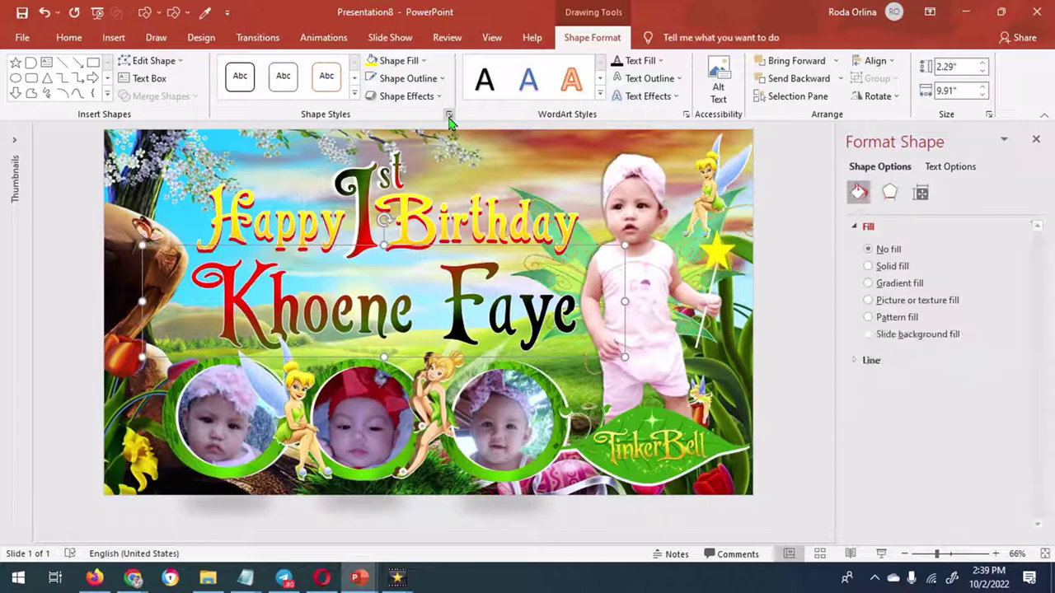
left_click(890, 192)
left_click(1022, 362)
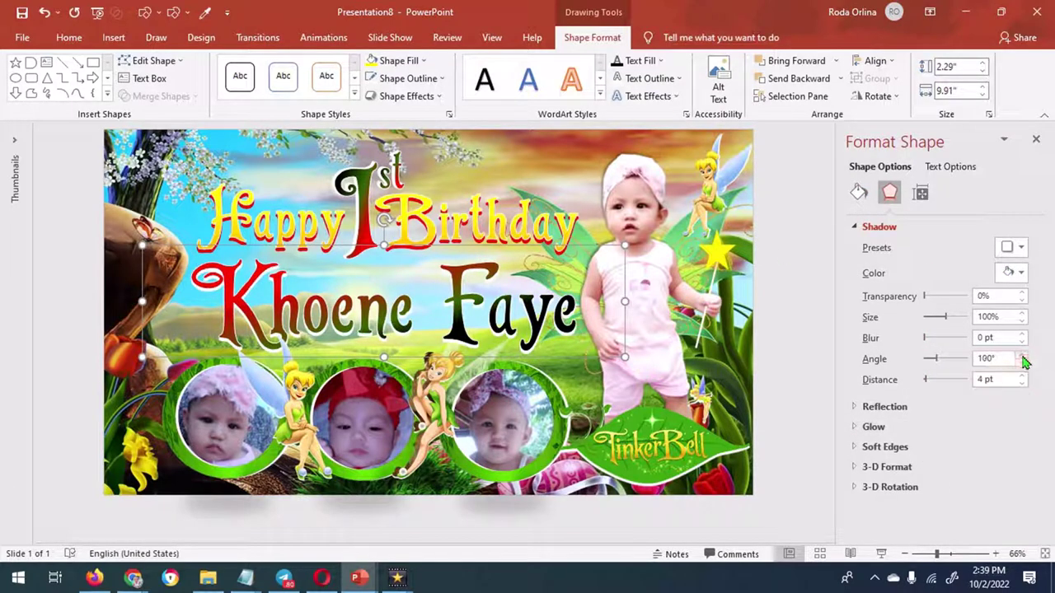
left_click(69, 37)
left_click(289, 90)
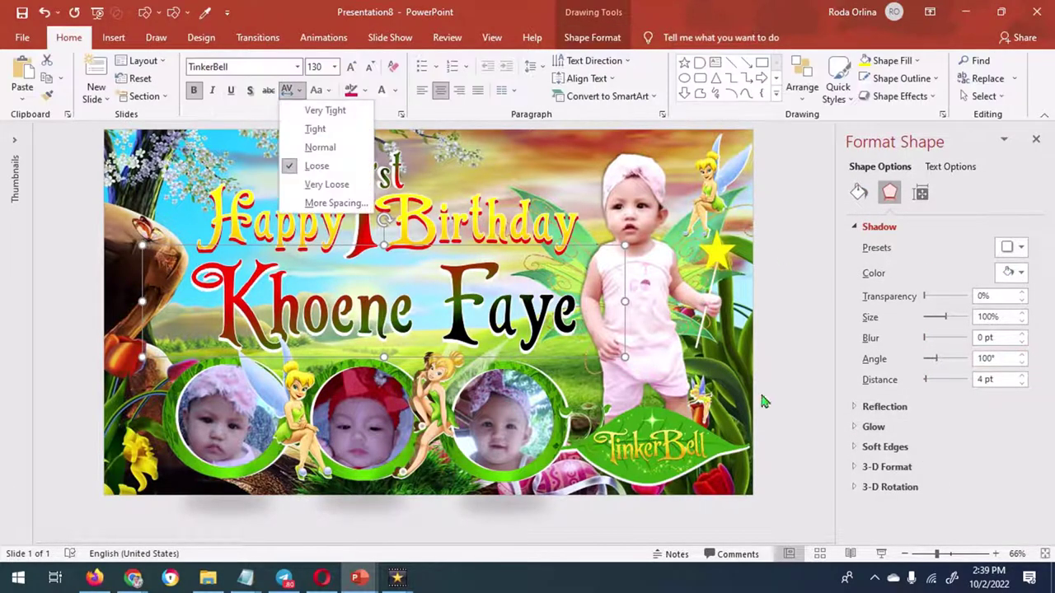
left_click(802, 334)
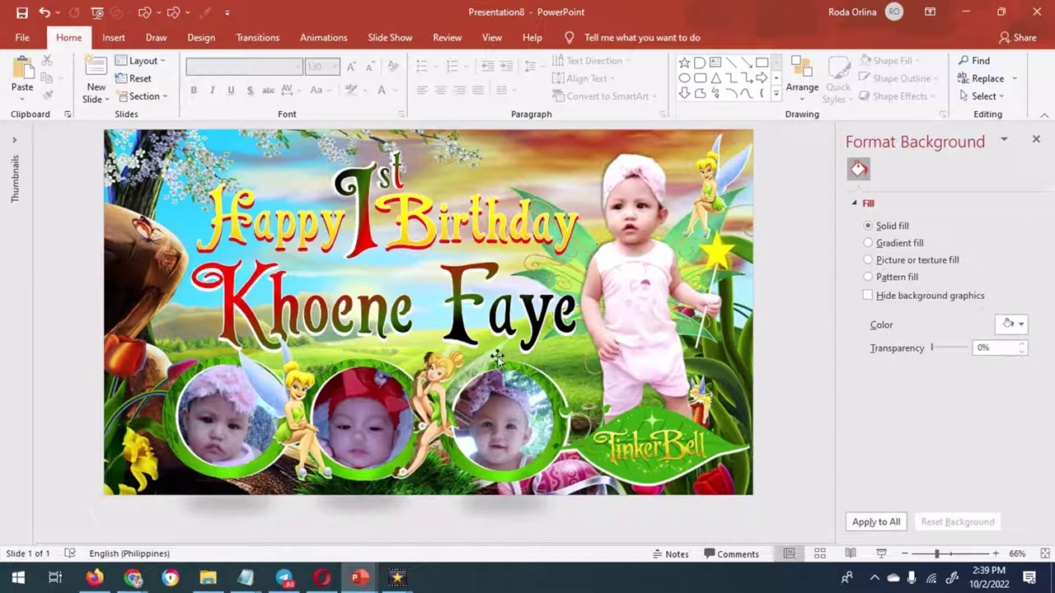
Insert a plain black WordArt text box reading 'OCTOBER 2, 2022'.
left_click(1036, 139)
left_click(614, 350)
left_click(931, 320)
left_click(113, 37)
left_click(779, 86)
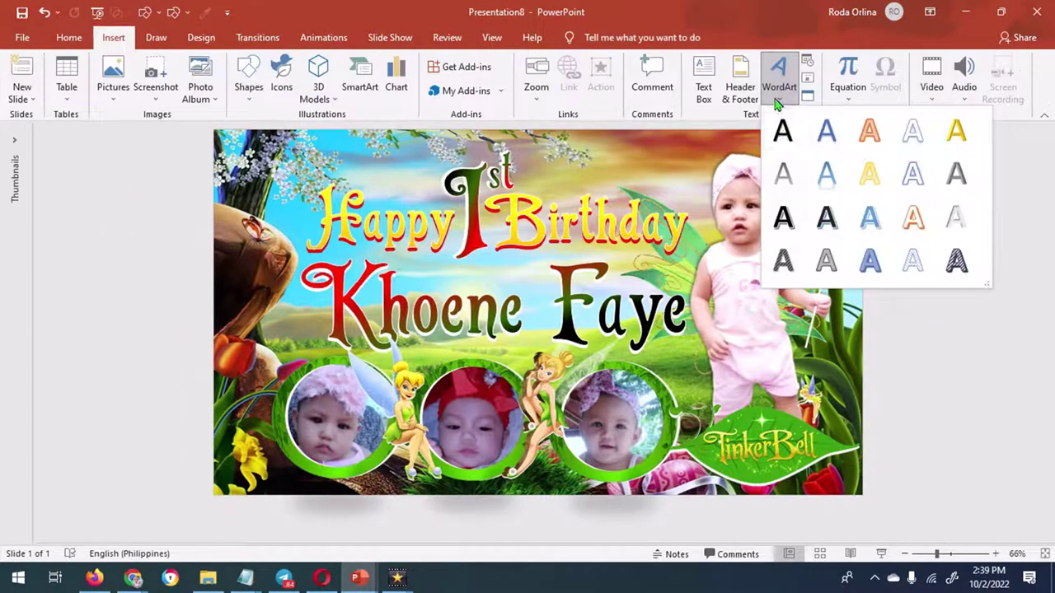
left_click(783, 130)
type("OCTOBER 2")
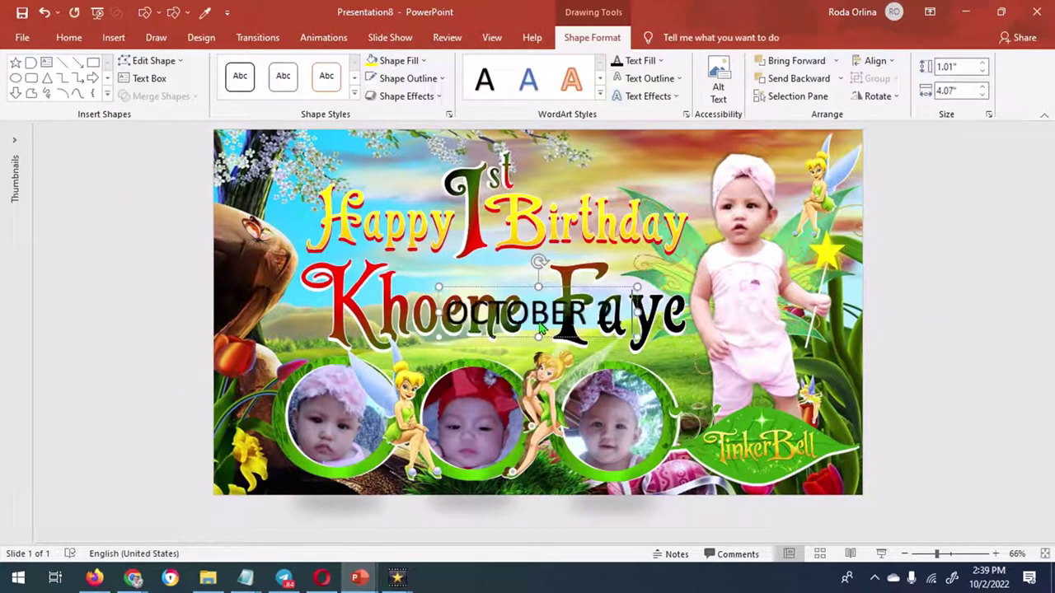
type(", 2022")
Style the date in Aachen BT size 16 with pink highlight and loose spacing, below the name.
left_click(69, 37)
left_click(298, 67)
left_click(223, 189)
left_click(368, 67)
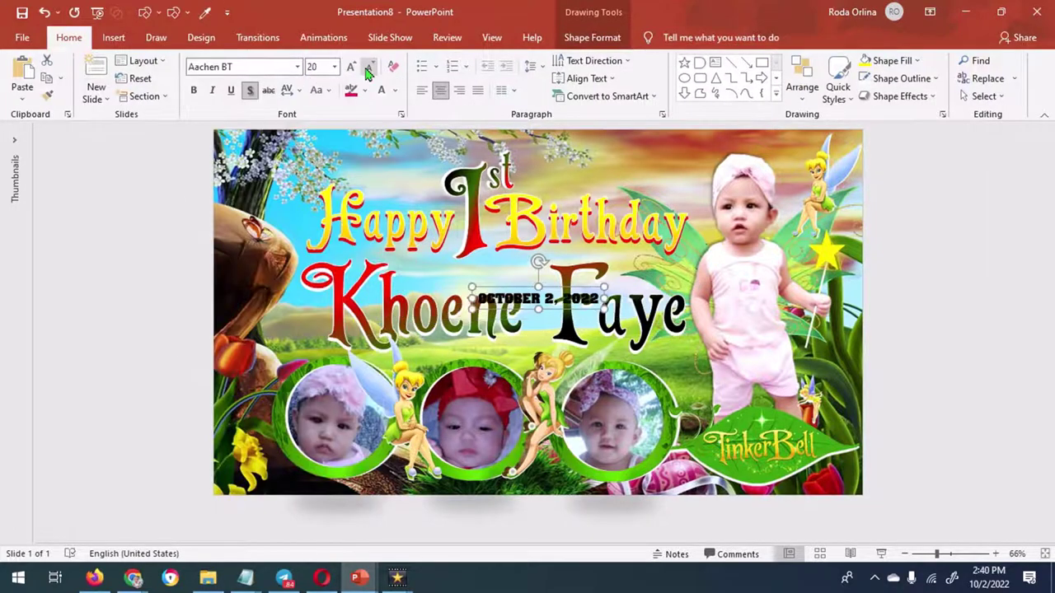
left_click(367, 67)
left_click(368, 66)
left_click_drag(537, 298, 468, 348)
left_click(351, 93)
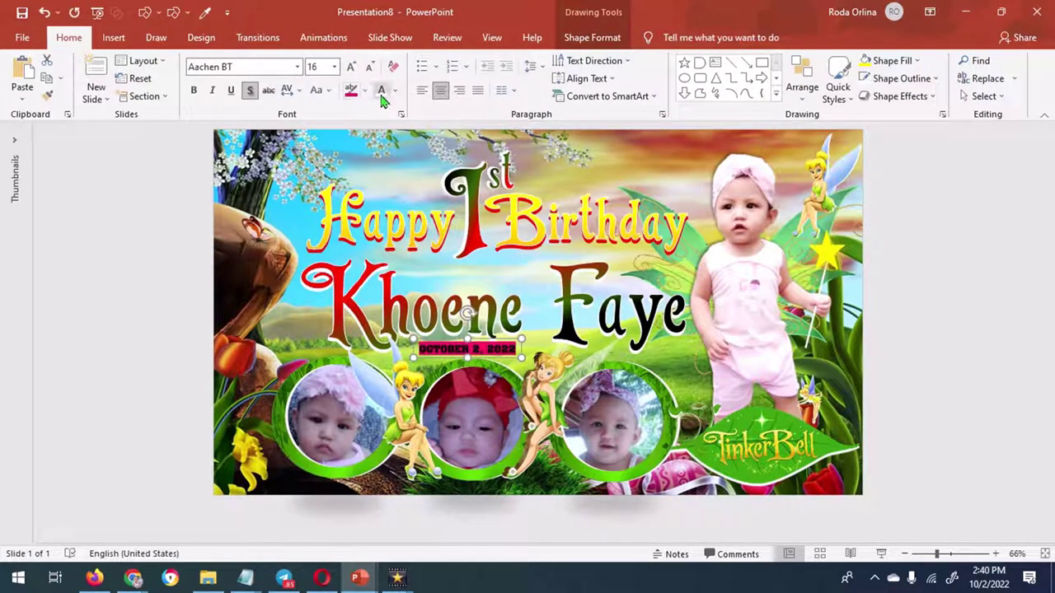
left_click(288, 90)
left_click(306, 165)
Review the date's shadow settings, then select a decorative picture for colour adjustment.
left_click(592, 37)
left_click(450, 114)
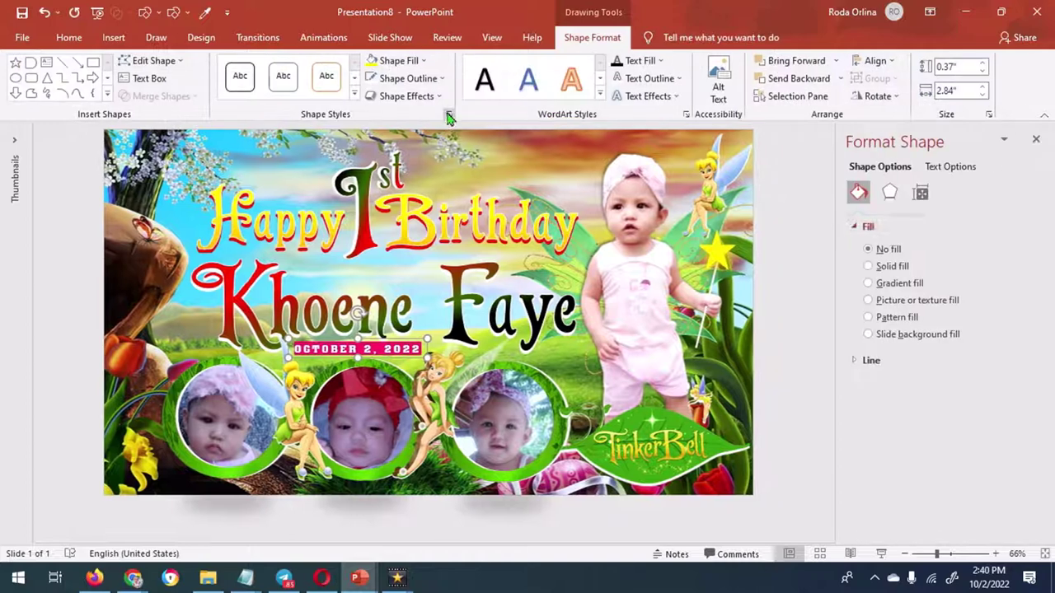
left_click(890, 192)
left_click(878, 226)
left_click(785, 301)
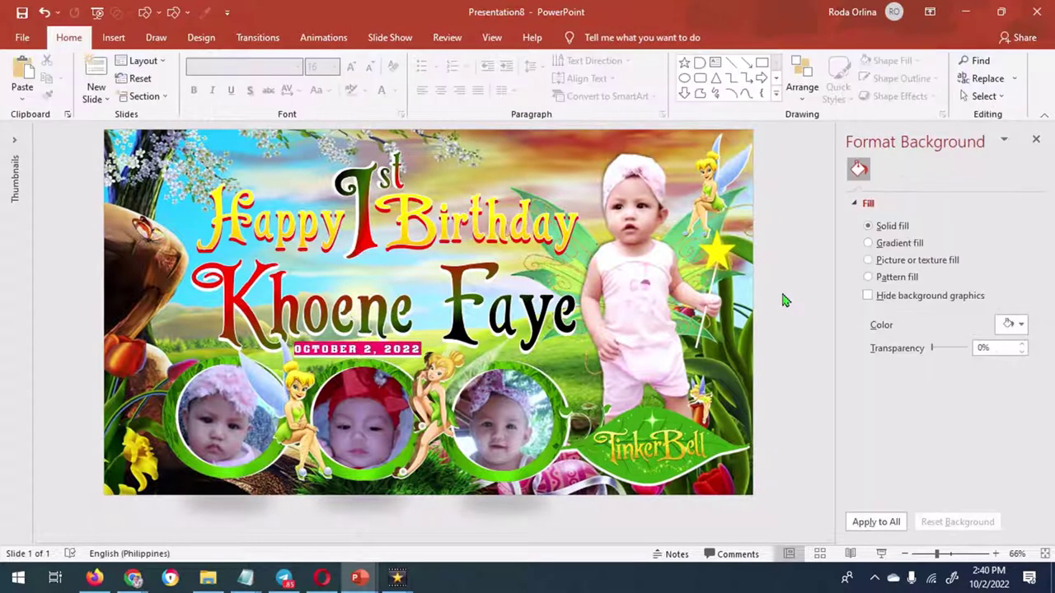
double_click(302, 470)
left_click(144, 60)
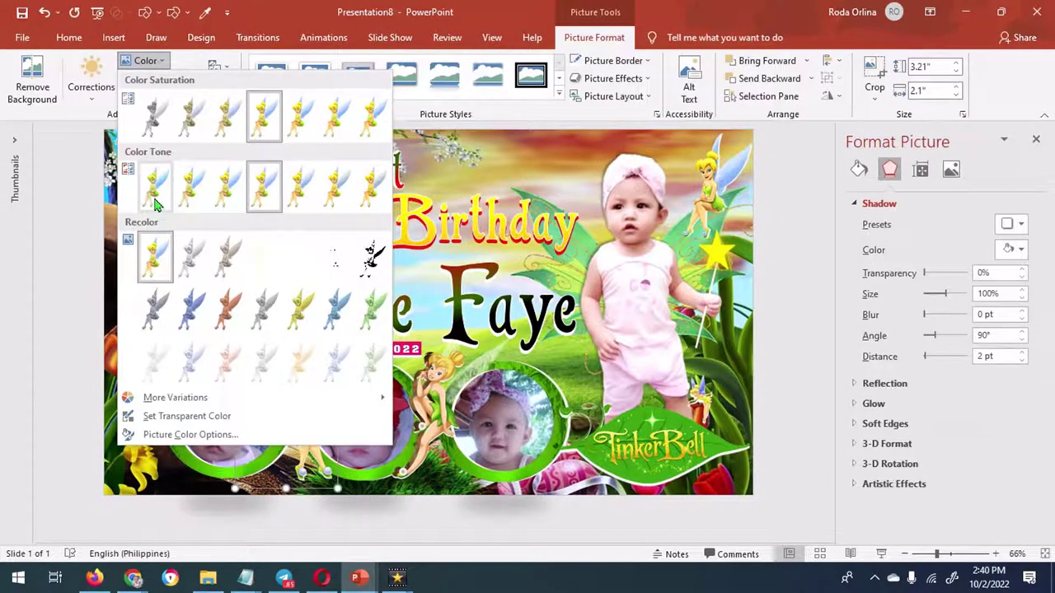
Boost the colour saturation of the circle frame and the top-right Tinker Bell pictures.
left_click(152, 192)
left_click(157, 62)
left_click(375, 126)
left_click(444, 397)
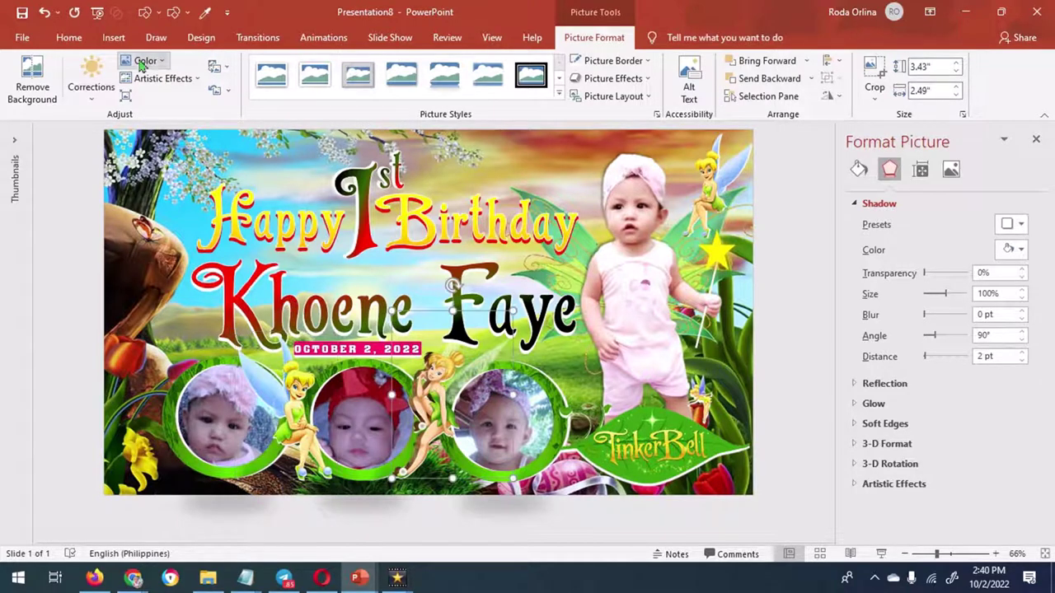
left_click(146, 60)
left_click(382, 124)
left_click(732, 139)
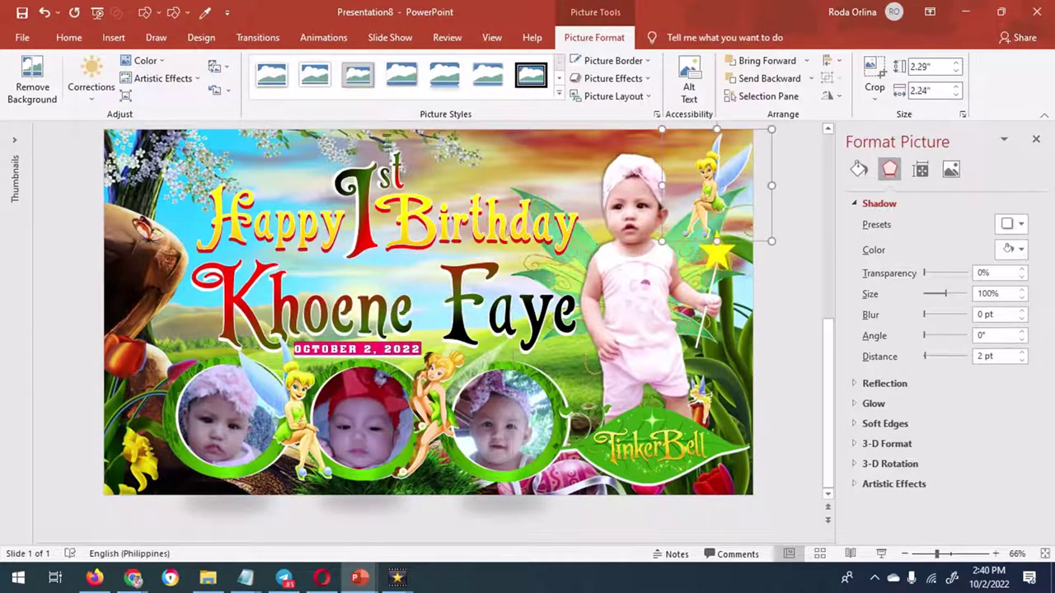
left_click(144, 60)
left_click(375, 131)
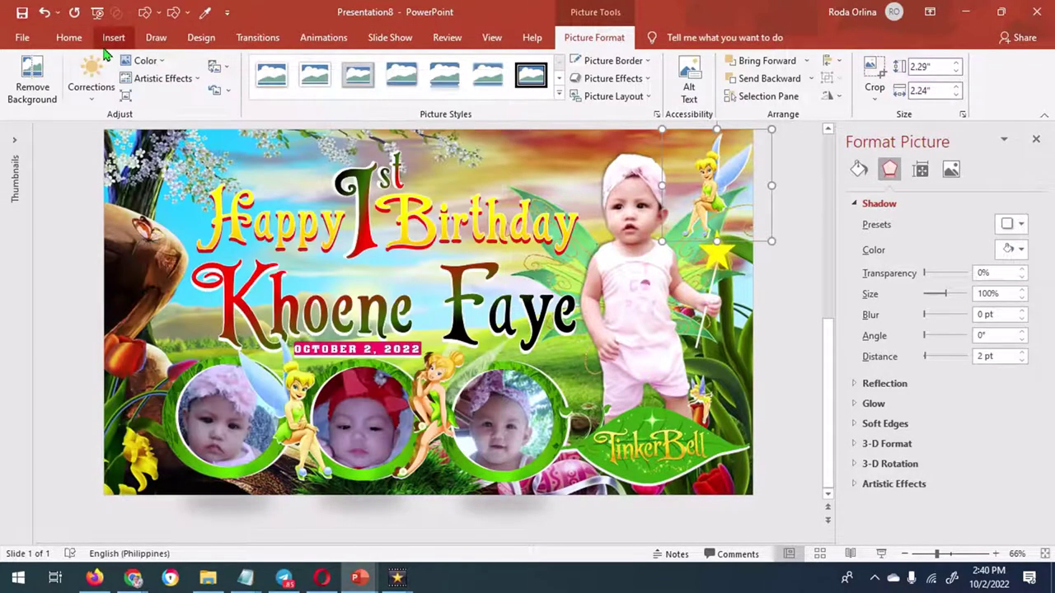
Insert a horizontally flipped Tinker Bell, about 1.36 by 1.23 inches, saturated, beside the 1st.
left_click(113, 38)
left_click(113, 92)
left_click(141, 134)
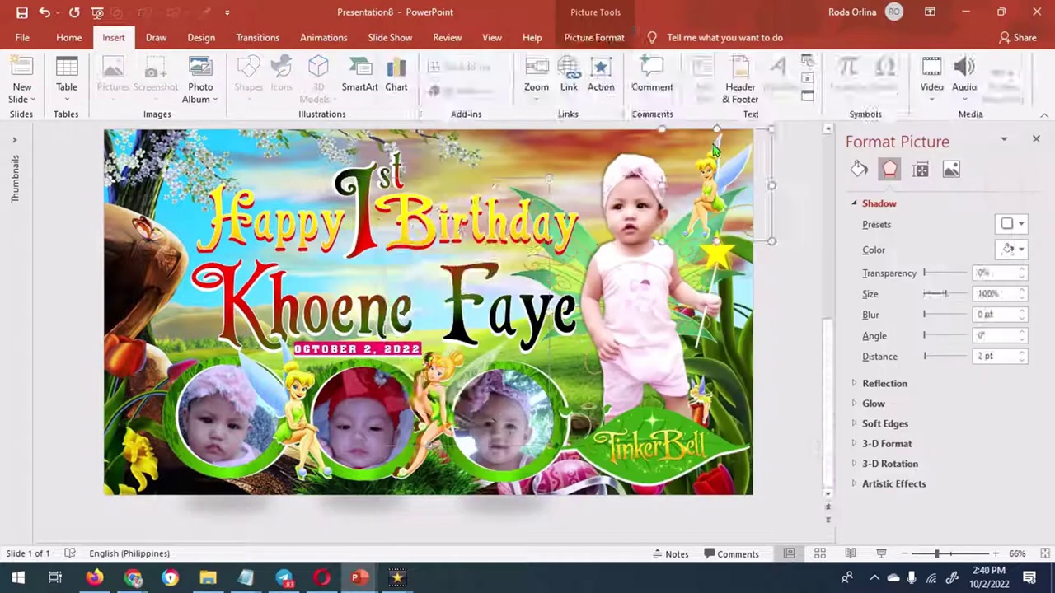
left_click(829, 96)
left_click(857, 170)
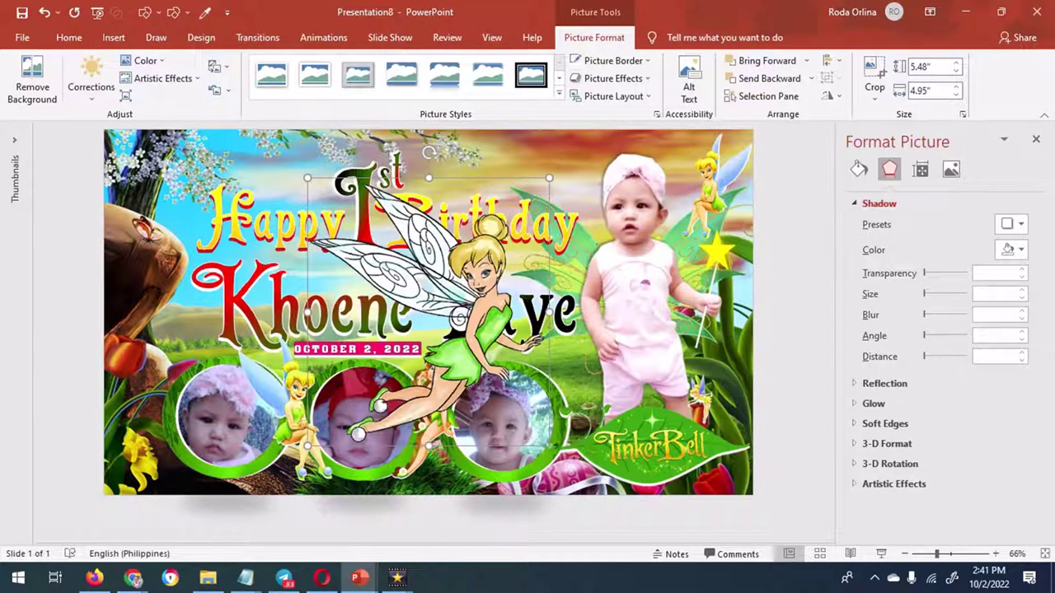
mouse_move(547, 442)
left_mouse_down()
mouse_move(363, 233)
mouse_move(320, 165)
left_mouse_up()
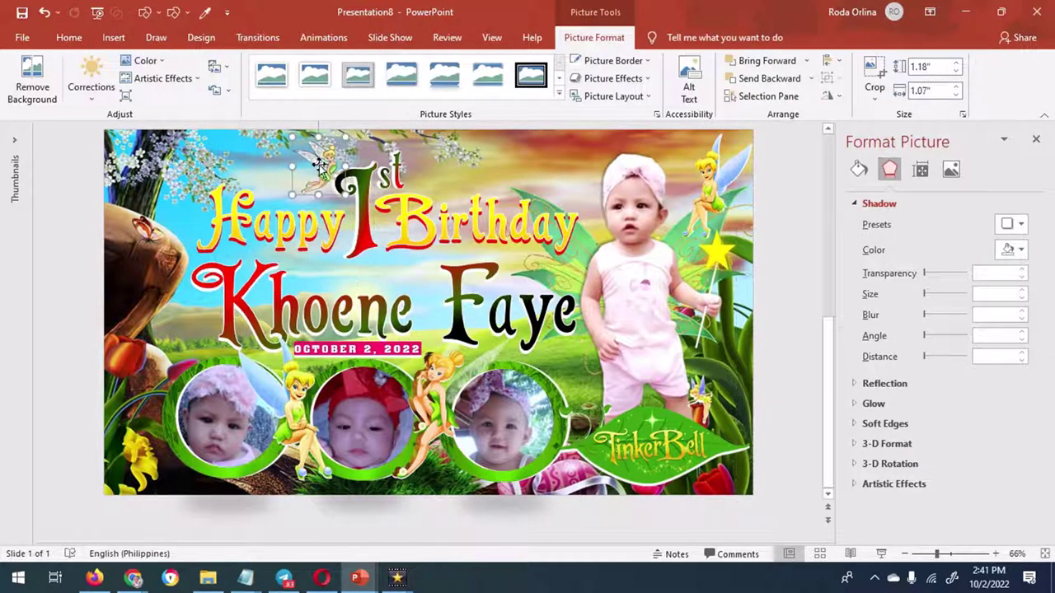
left_click(145, 60)
left_click(437, 124)
left_click_drag(291, 195, 283, 204)
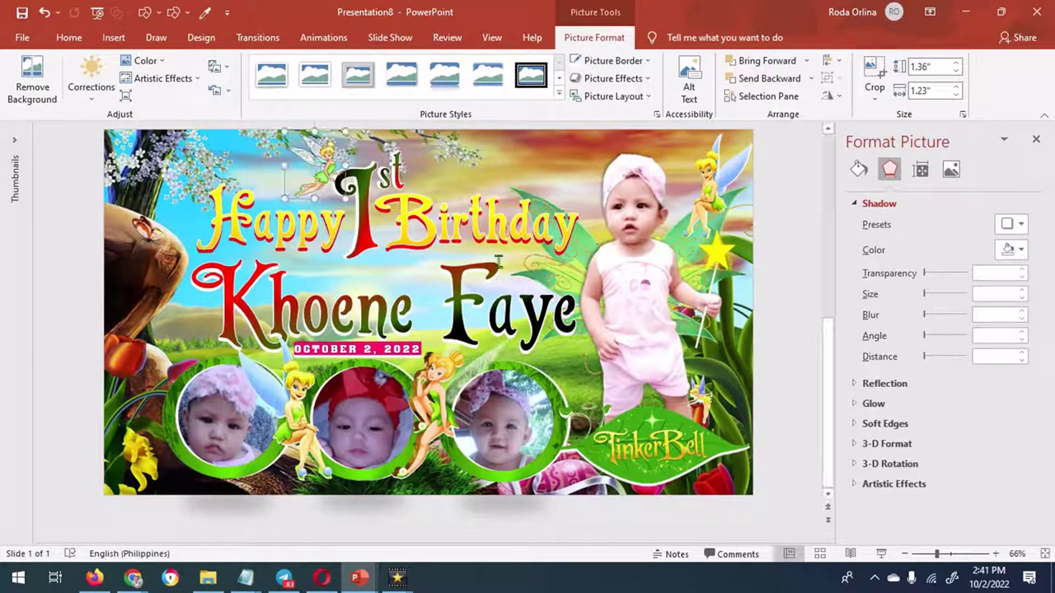
key("Escape")
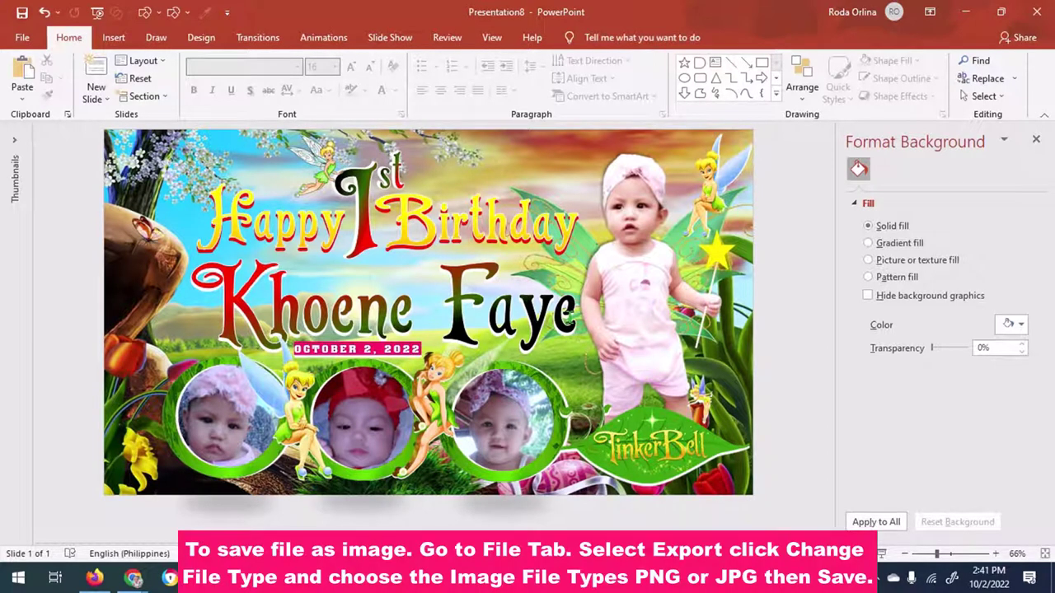
Export the current slide as the PNG image Presentation8.png and open its folder.
left_click(1036, 140)
left_click(23, 37)
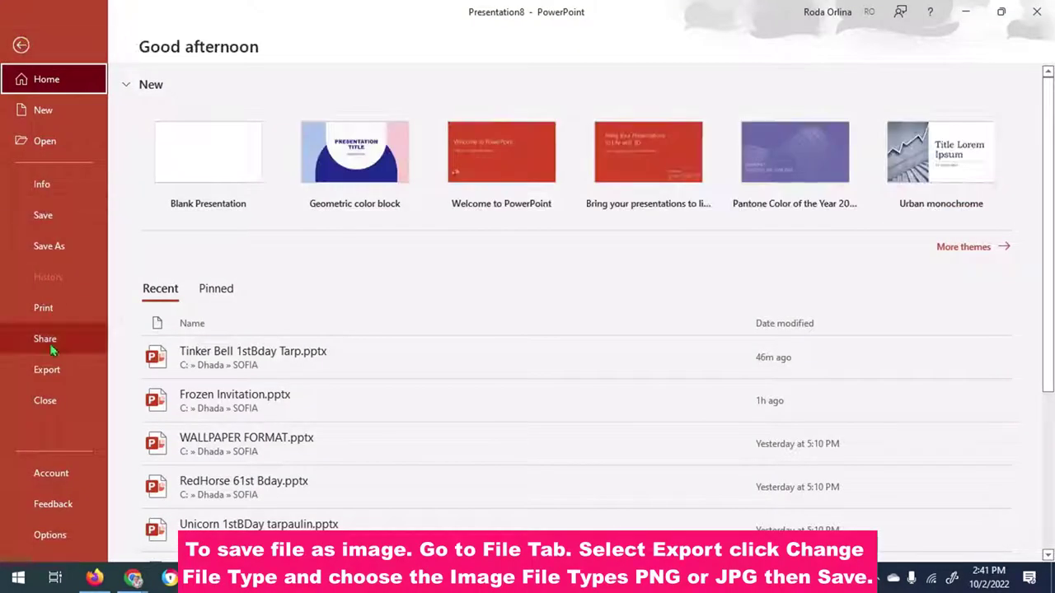
left_click(46, 369)
left_click(198, 298)
left_click(468, 302)
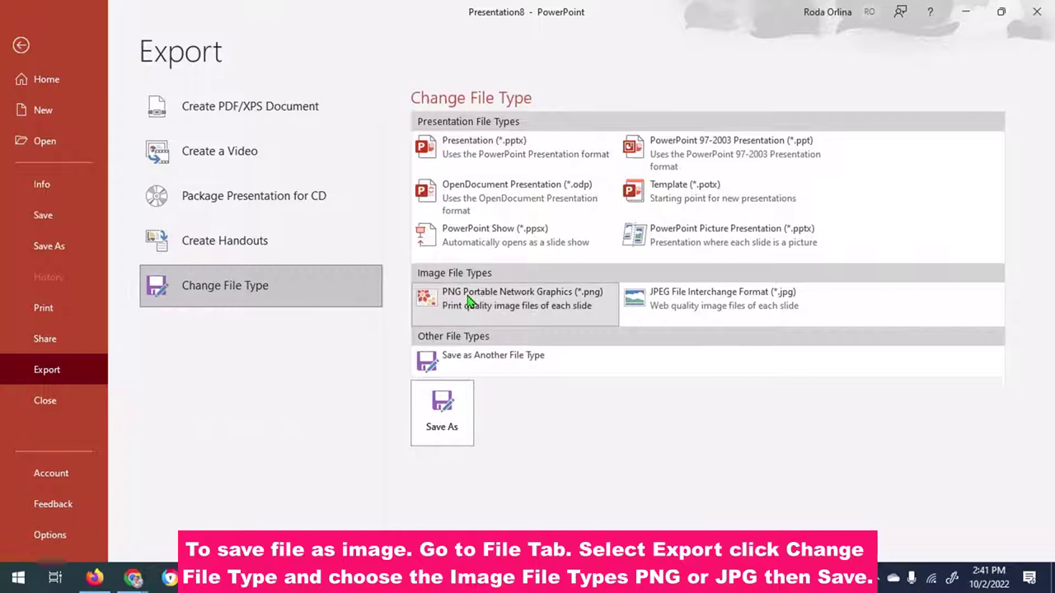
left_click(460, 412)
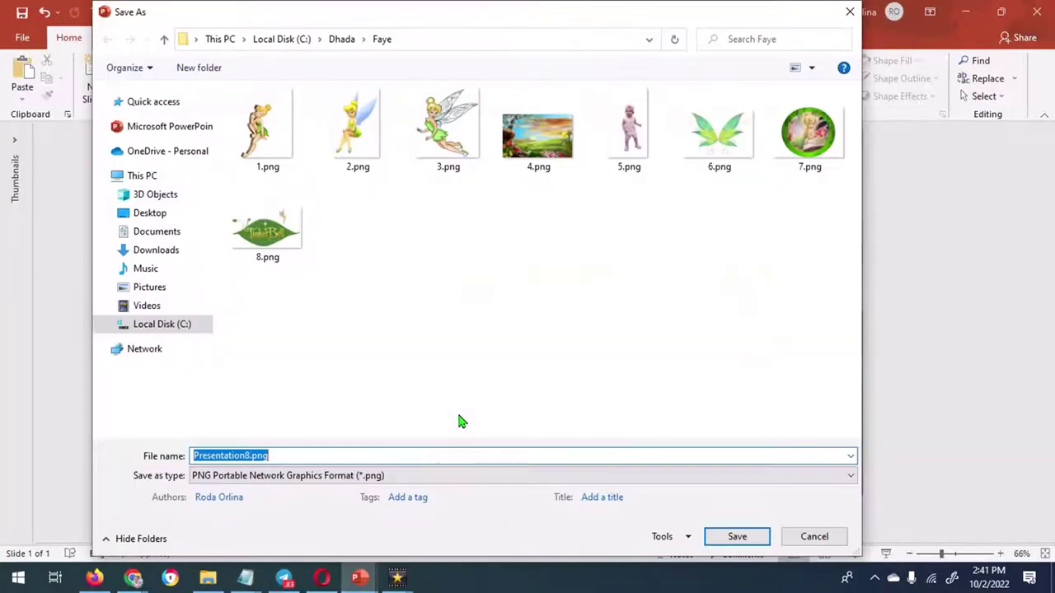
left_click(716, 538)
left_click(533, 330)
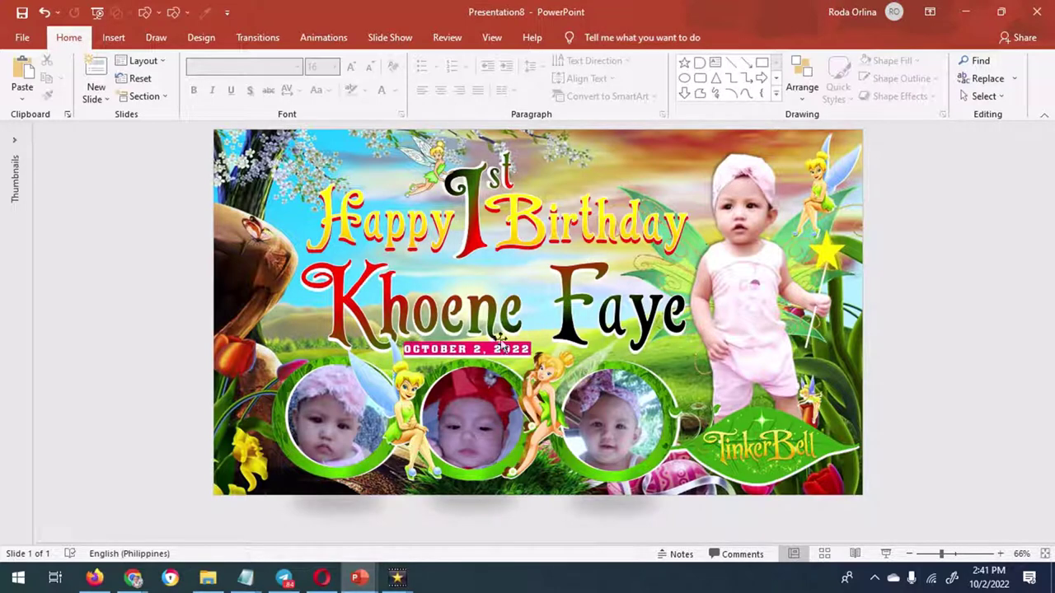
left_click(207, 578)
Open Presentation8.png from File Explorer so it displays in Photos.
double_click(916, 216)
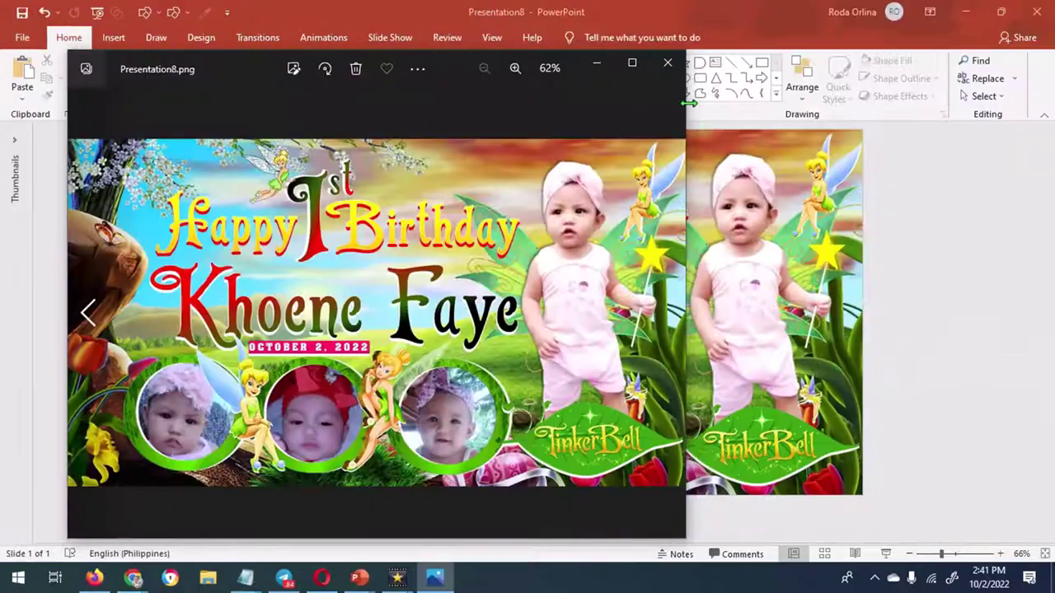